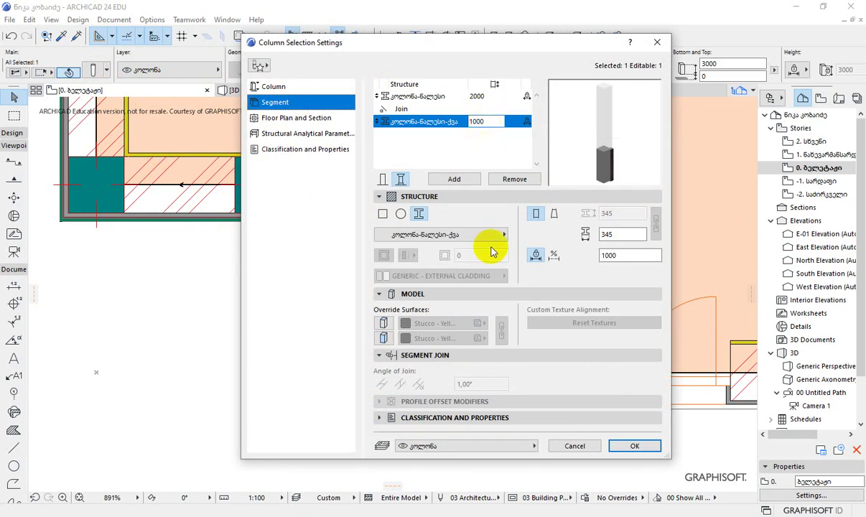
- Cancel the column settings and open the Profile Manager beside the corner column on the plan
left_click(576, 446)
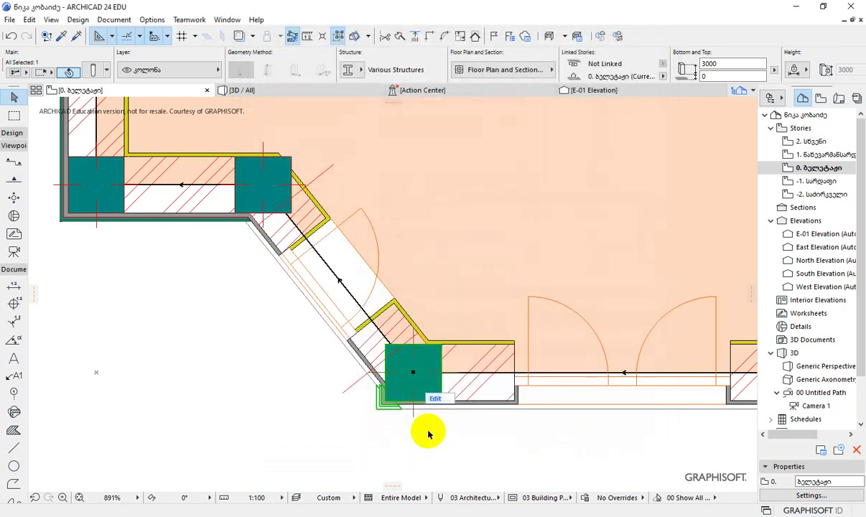
left_click(262, 380)
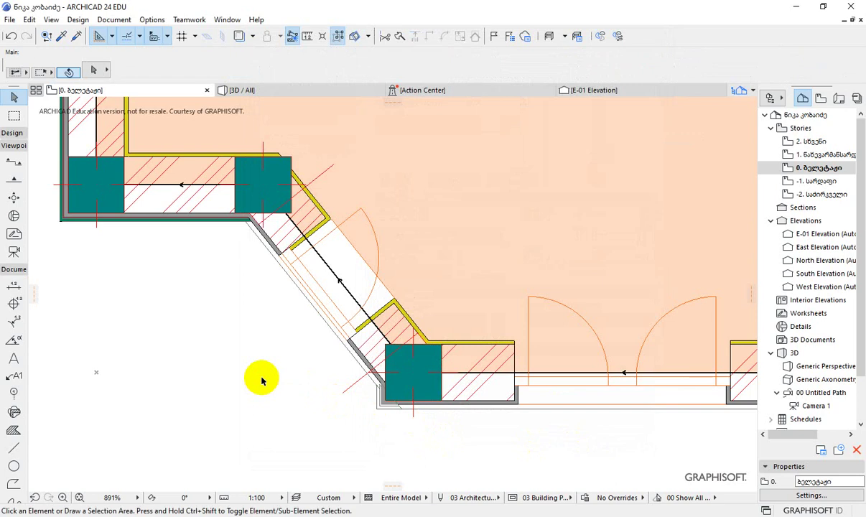
left_click(391, 395)
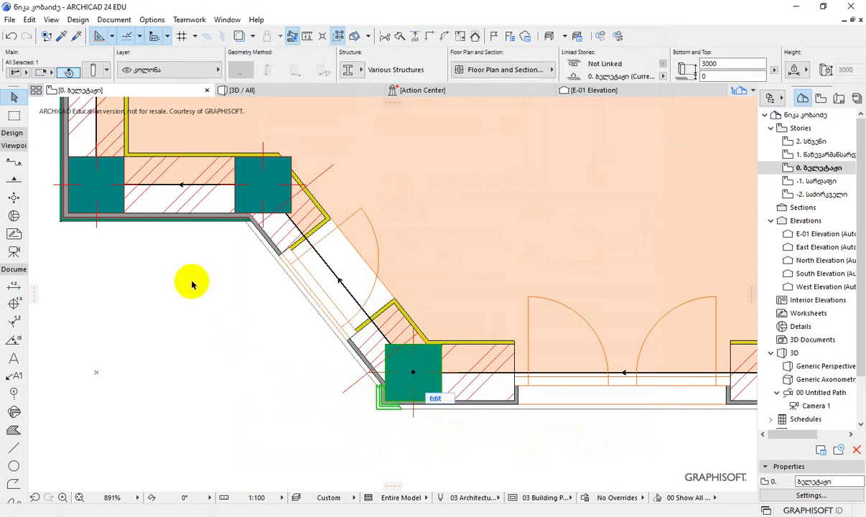
left_click(159, 21)
mouse_move(165, 35)
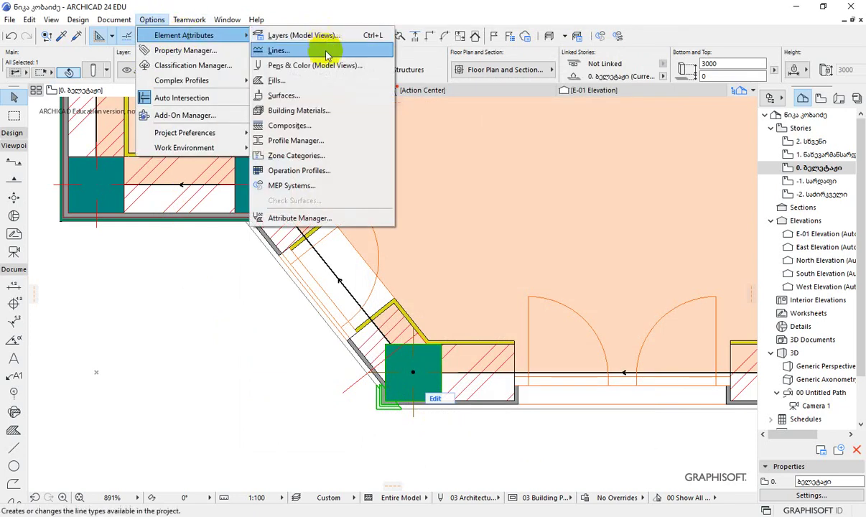
left_click(324, 140)
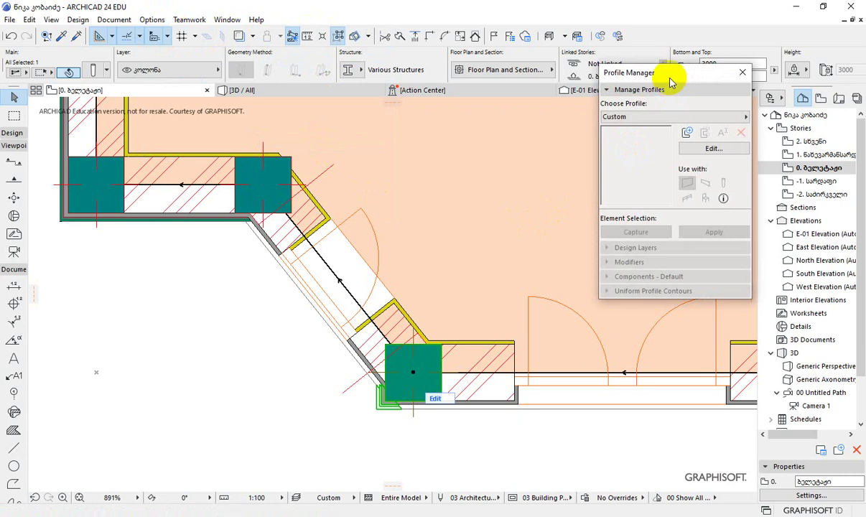
left_click_drag(666, 75, 695, 126)
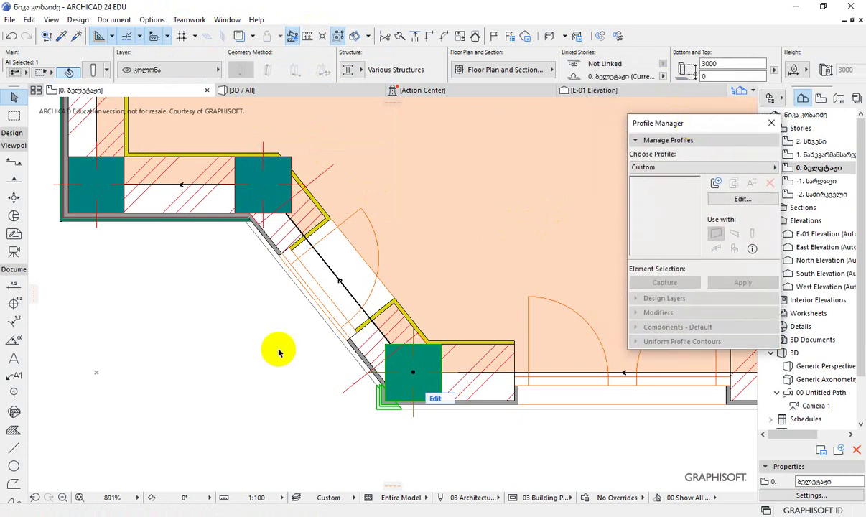
- Review the corner column's კოლონა-ნალესი and კოლონა-ნალესი-ქვა segments in its selection settings, leaving them unedited
left_click(280, 351)
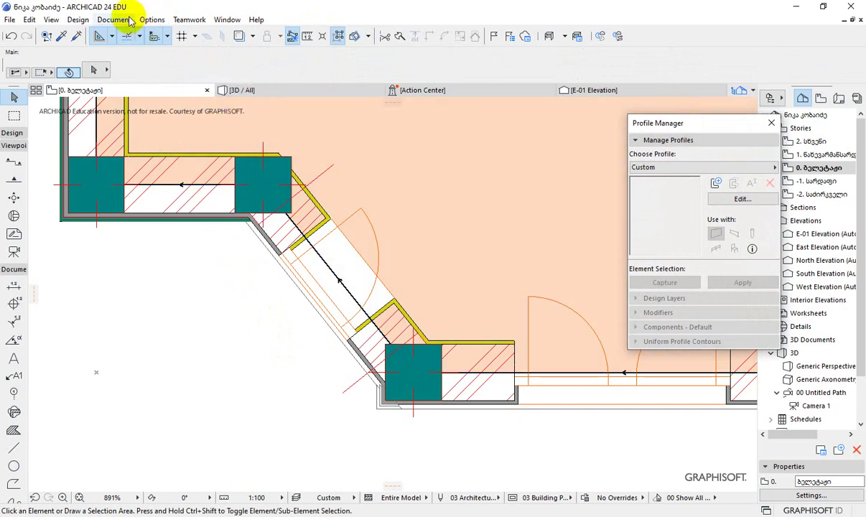
left_click(420, 377)
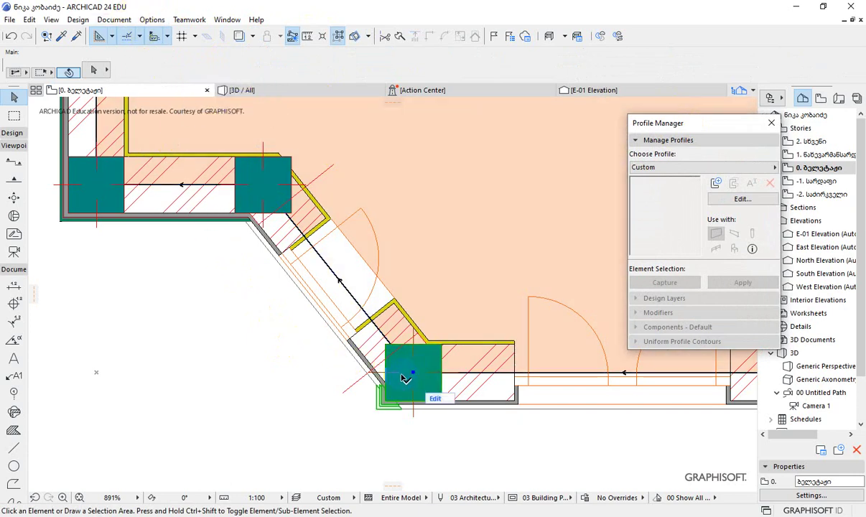
left_click(96, 74)
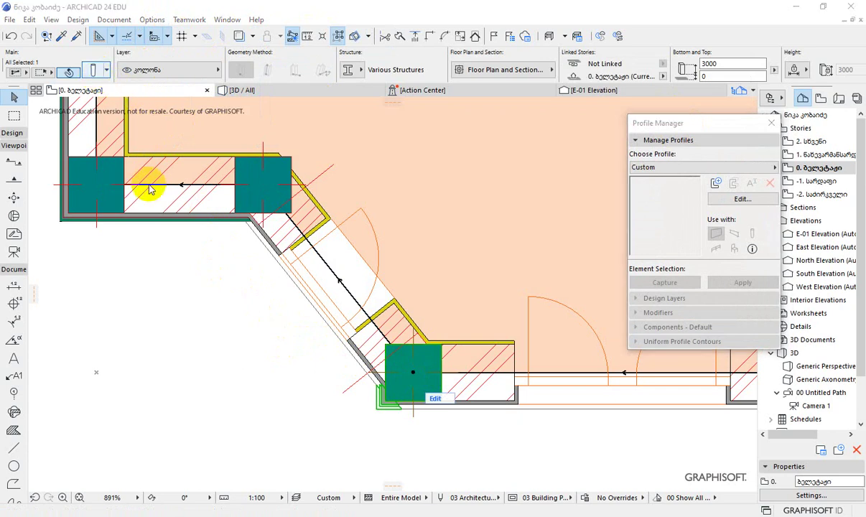
left_click(280, 103)
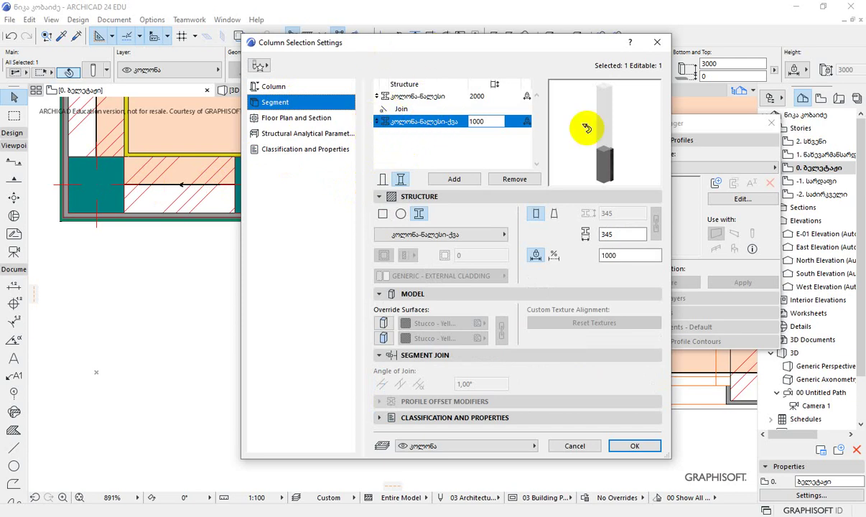
left_click_drag(672, 126, 776, 132)
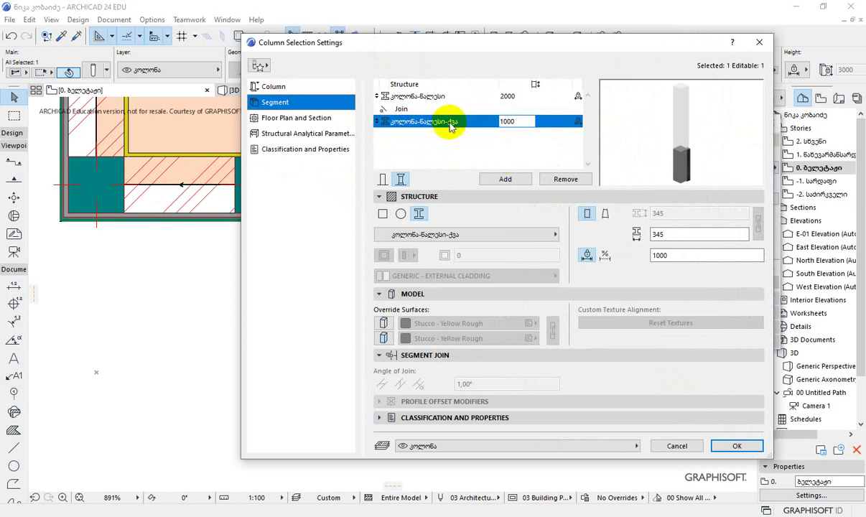
left_click(415, 97)
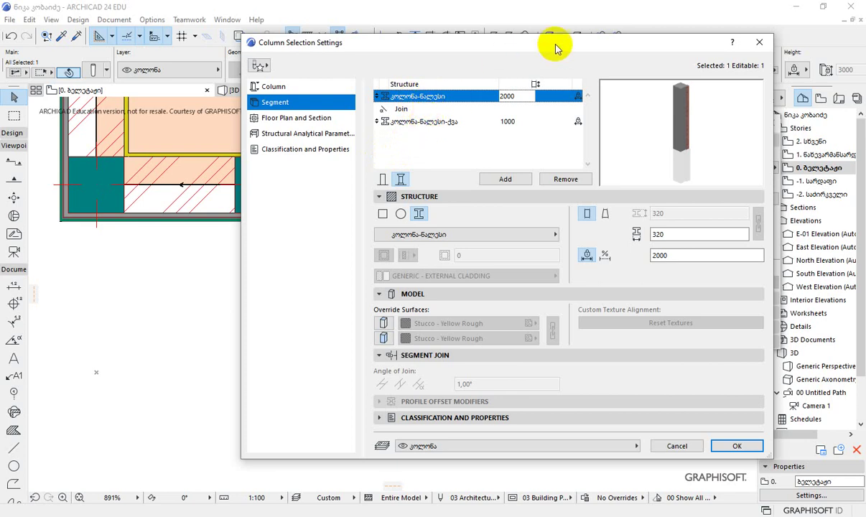
left_click_drag(551, 45, 403, 120)
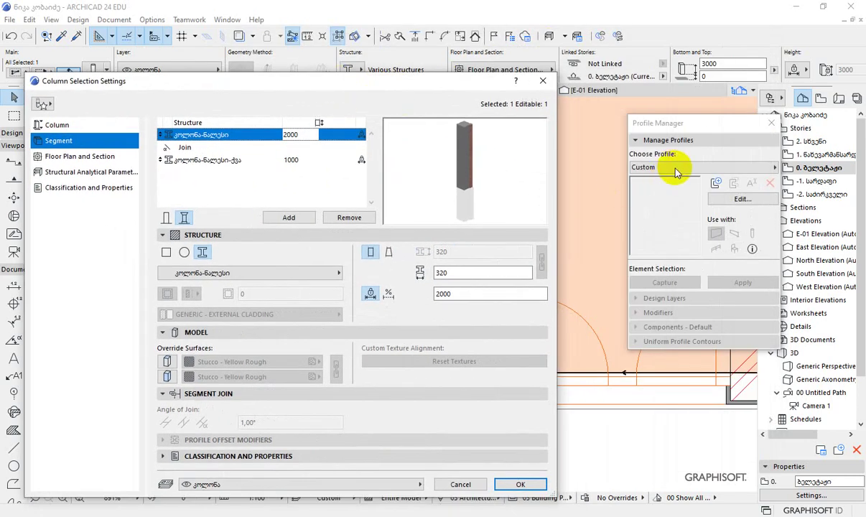
left_click_drag(415, 81, 511, 76)
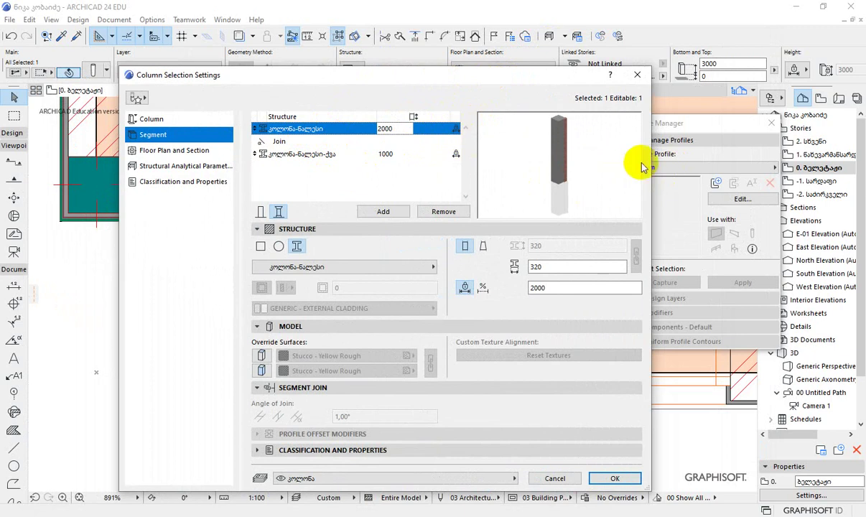
left_click_drag(531, 82, 472, 85)
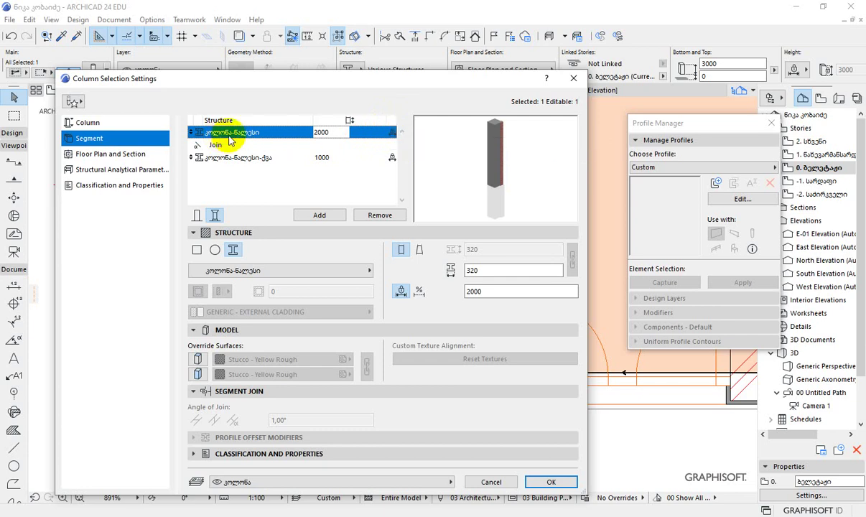
left_click(571, 81)
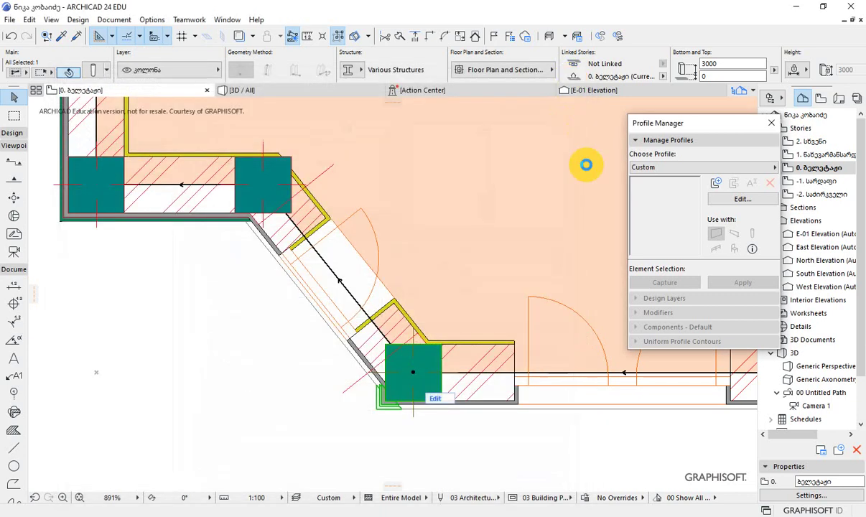
- Choose the კოლონა-ნალესი profile in the Profile Manager
left_click(727, 170)
left_click_drag(621, 179, 619, 400)
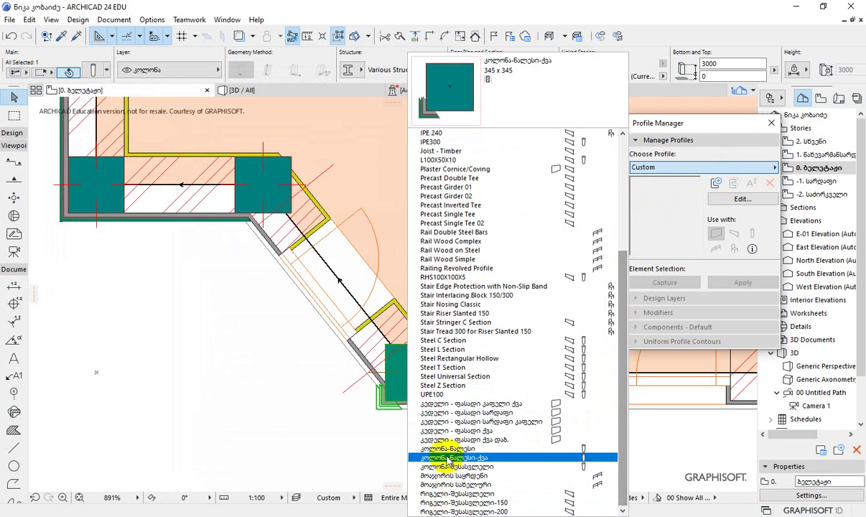
left_click(470, 449)
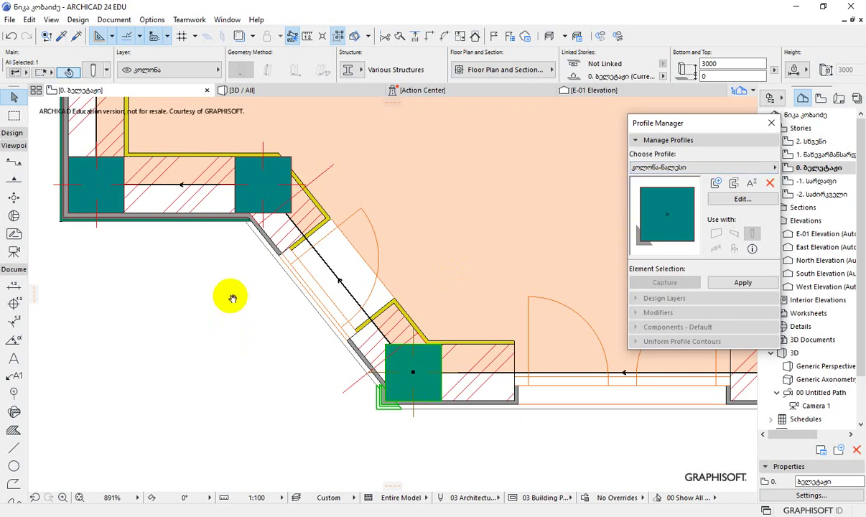
- Examine how the two columns at the ends of the angled wall meet its plaster and finish layers, and clear the selection
middle_click_drag(231, 297, 232, 319)
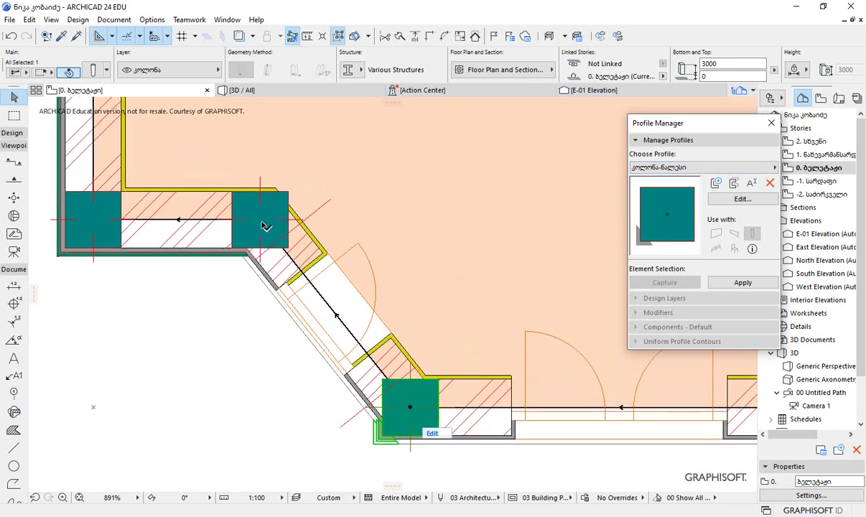
scroll(266, 227, "up", 5)
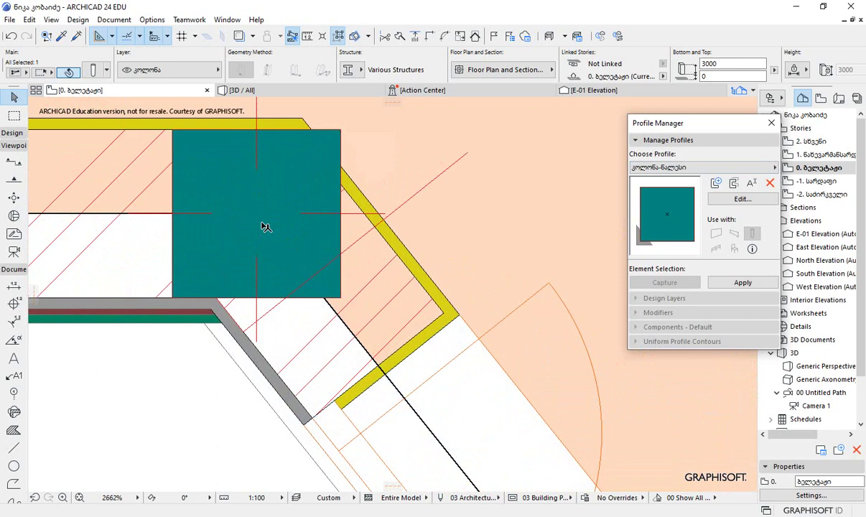
left_click(209, 374)
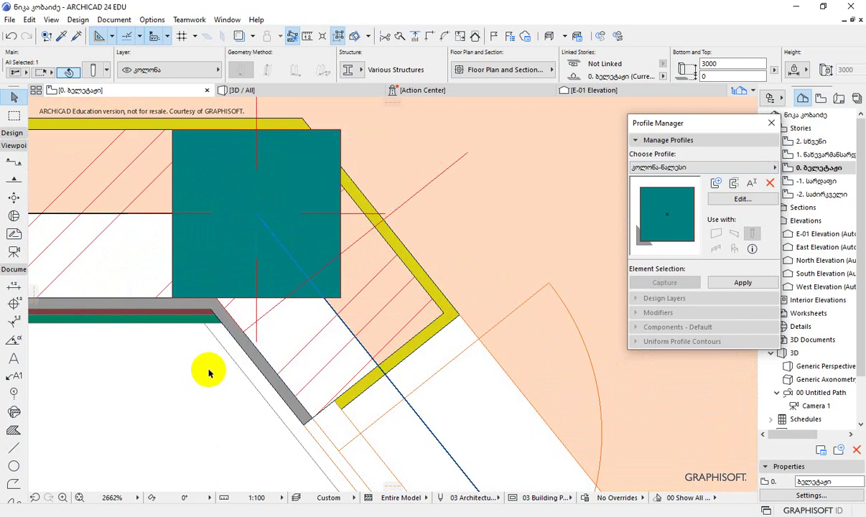
middle_click_drag(209, 374, 241, 349)
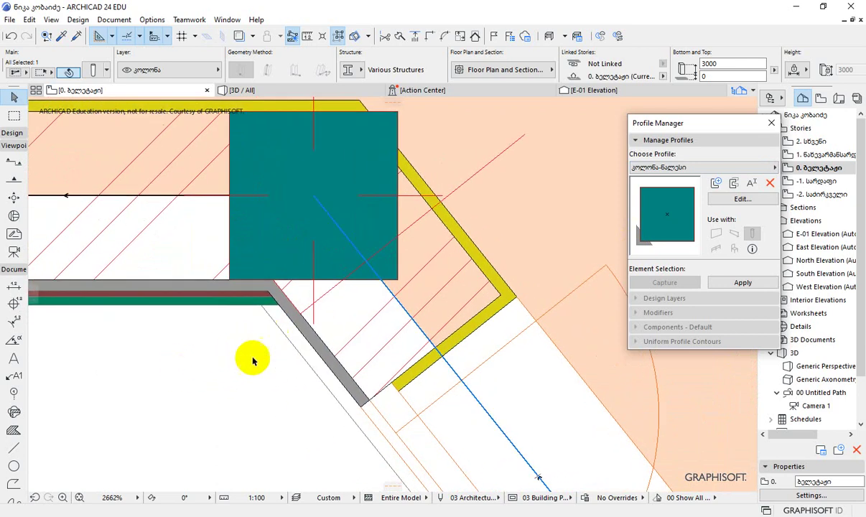
scroll(222, 377, "down", 3)
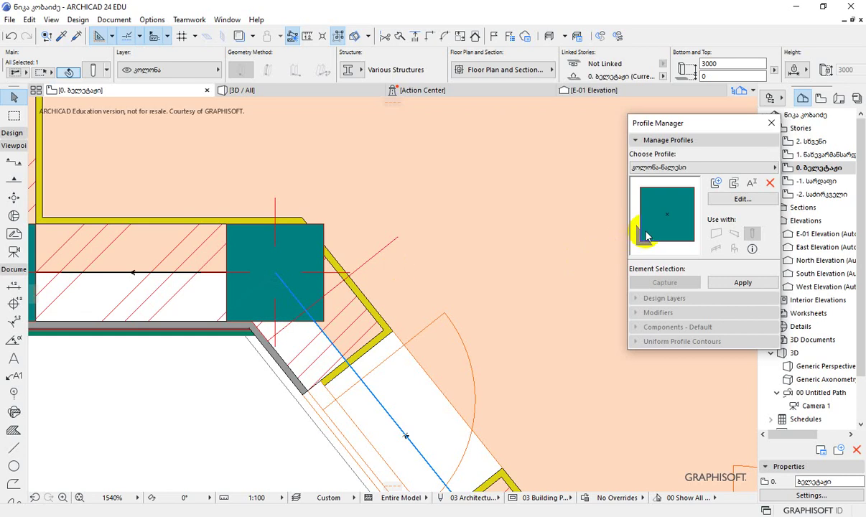
middle_click_drag(458, 367, 392, 302)
middle_click_drag(391, 351, 464, 408)
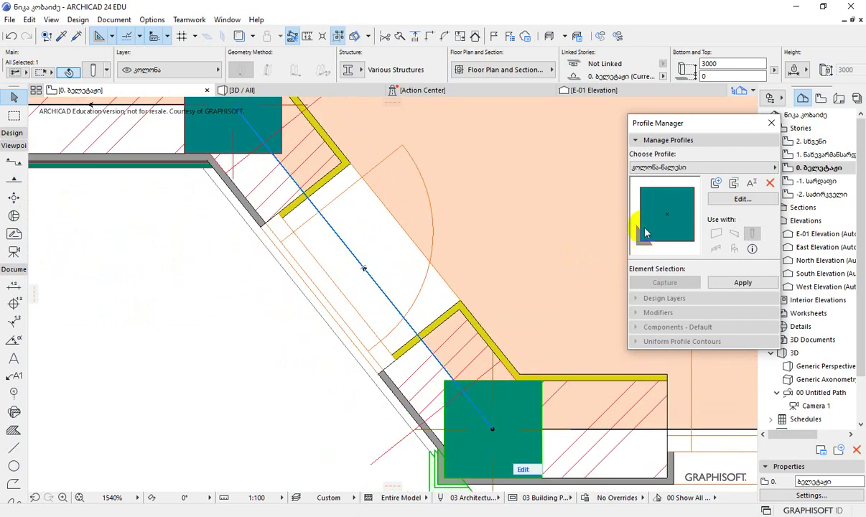
middle_click_drag(325, 269, 346, 360)
middle_click_drag(525, 434, 413, 246)
middle_click_drag(301, 243, 422, 436)
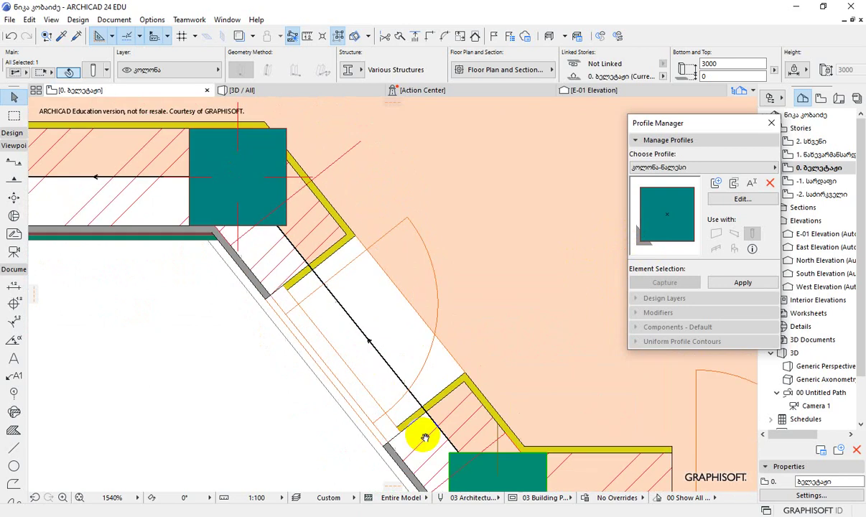
middle_click_drag(429, 345, 342, 218)
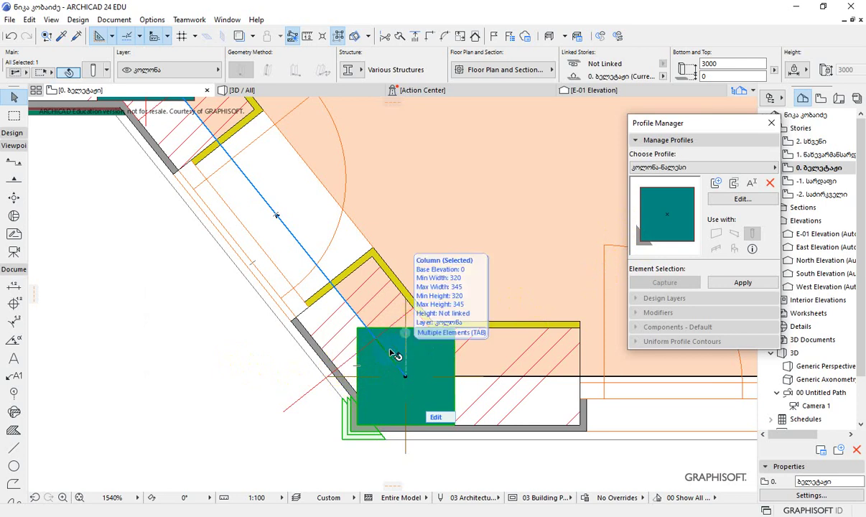
left_click(378, 324)
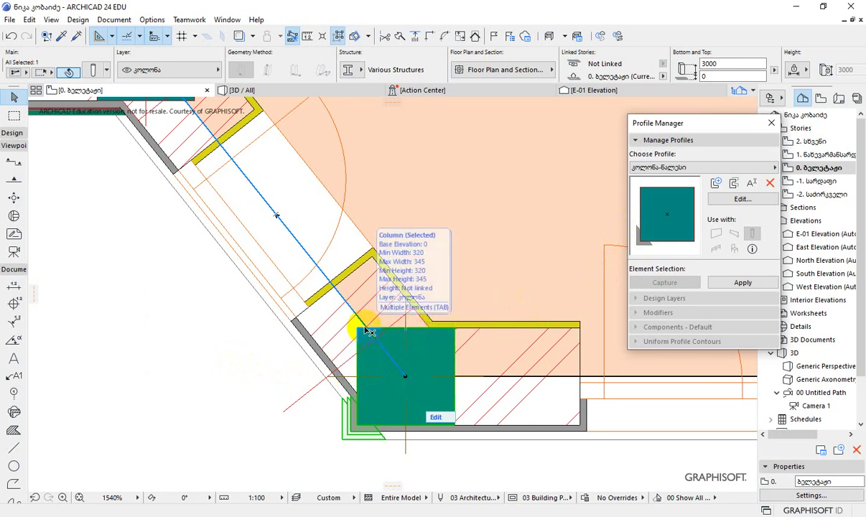
left_click(188, 371)
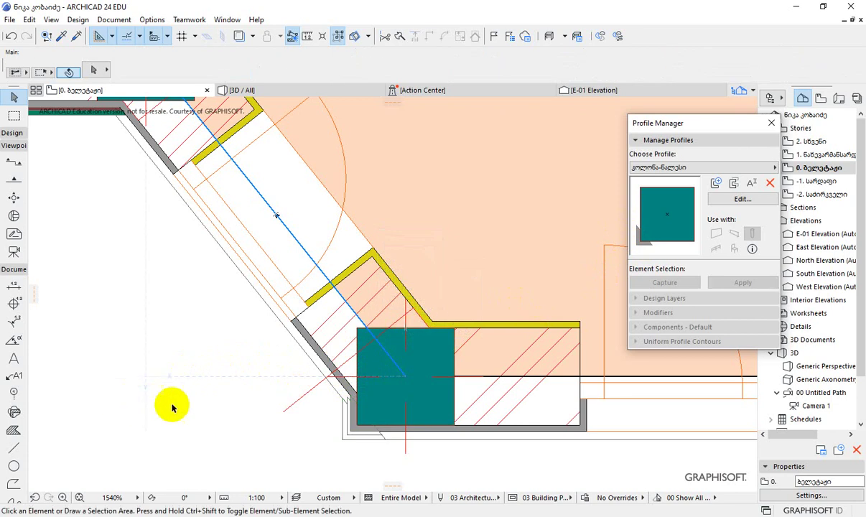
middle_click_drag(174, 391, 160, 344)
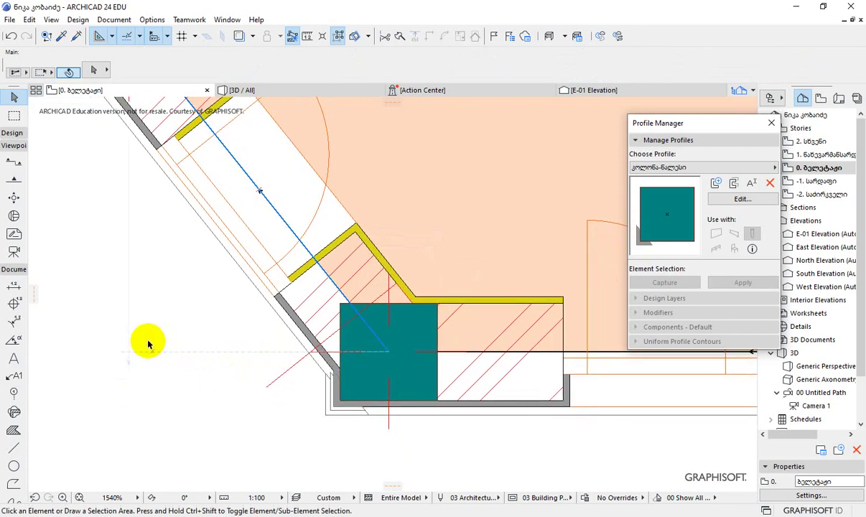
- Draw a closed chained polyline from the corner column's centre around the wedge between the column and the angled wall's plaster layers
left_click(13, 449)
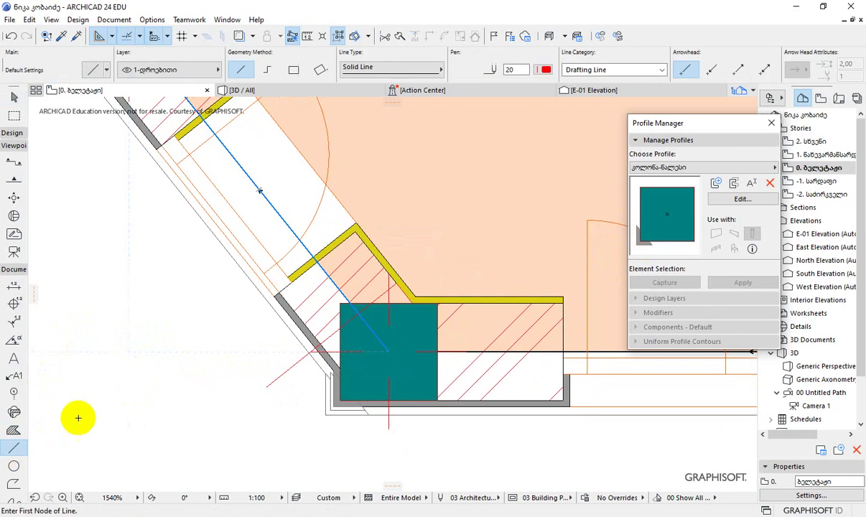
left_click(267, 68)
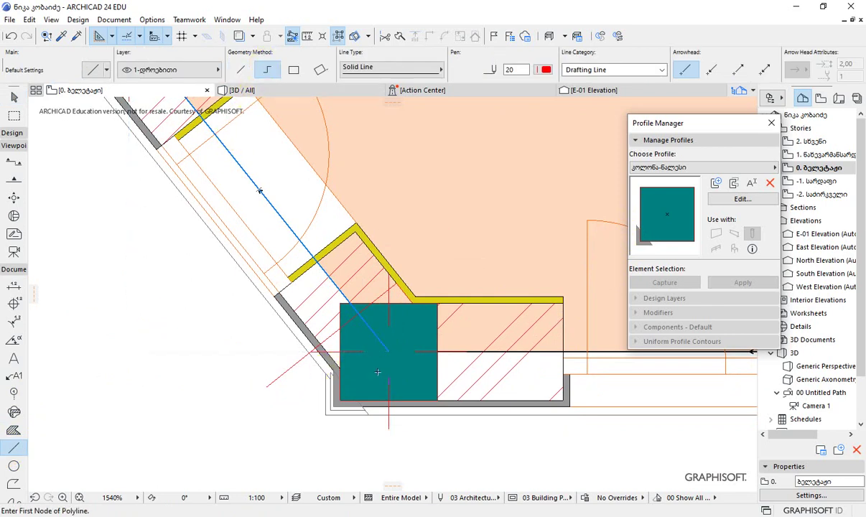
scroll(378, 372, "up", 2)
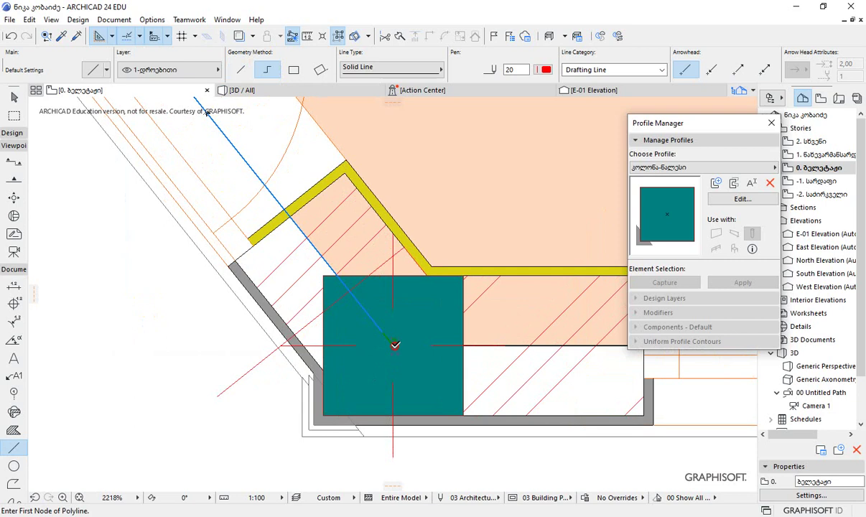
left_click(394, 346)
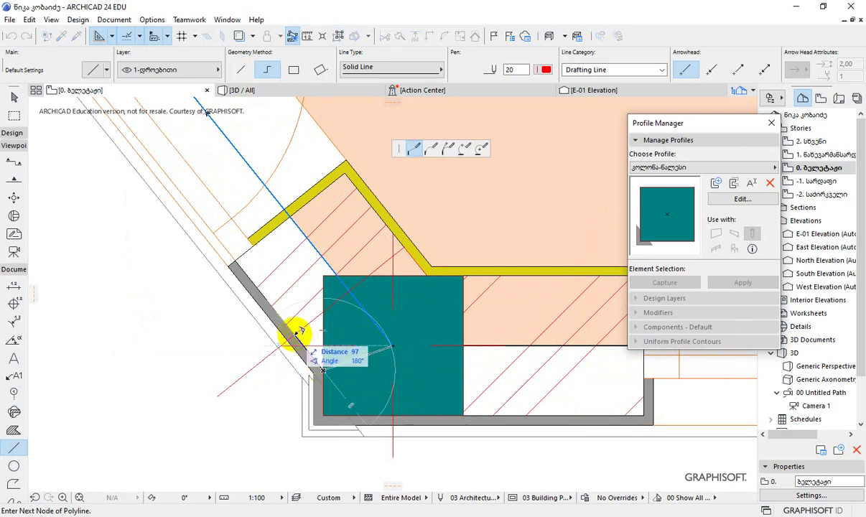
left_click(295, 333)
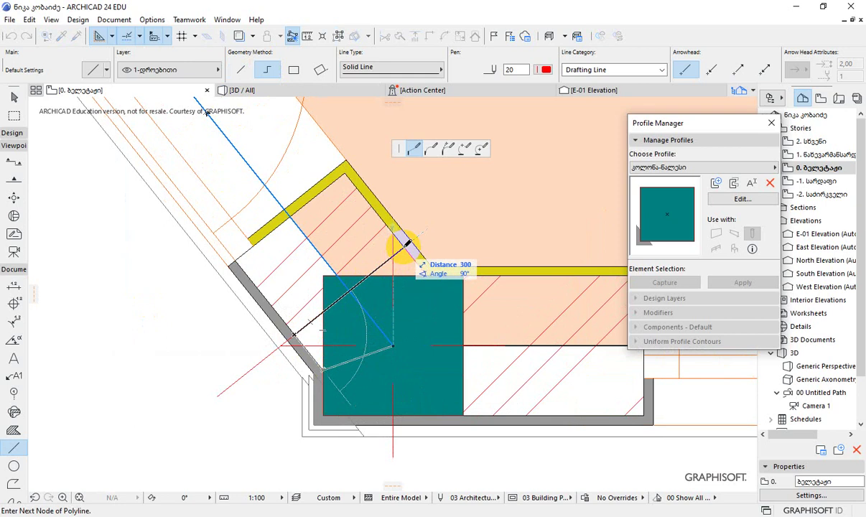
left_click(404, 246)
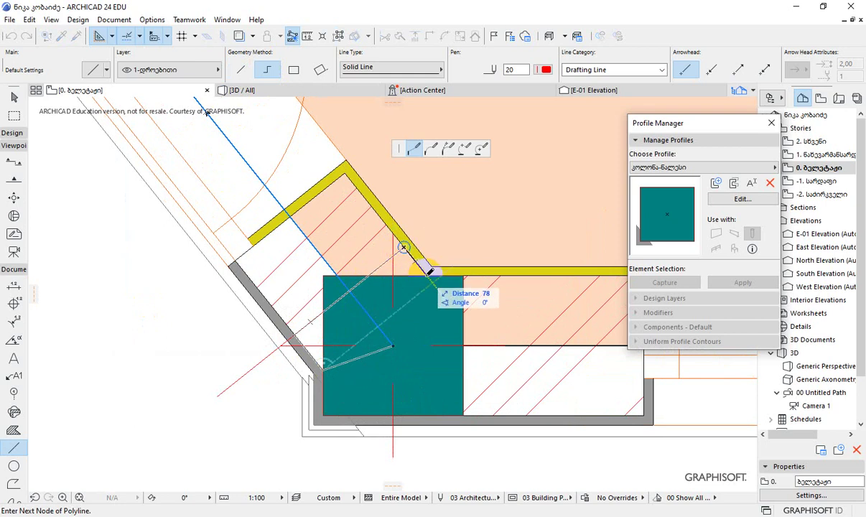
left_click(427, 275)
double_click(396, 340)
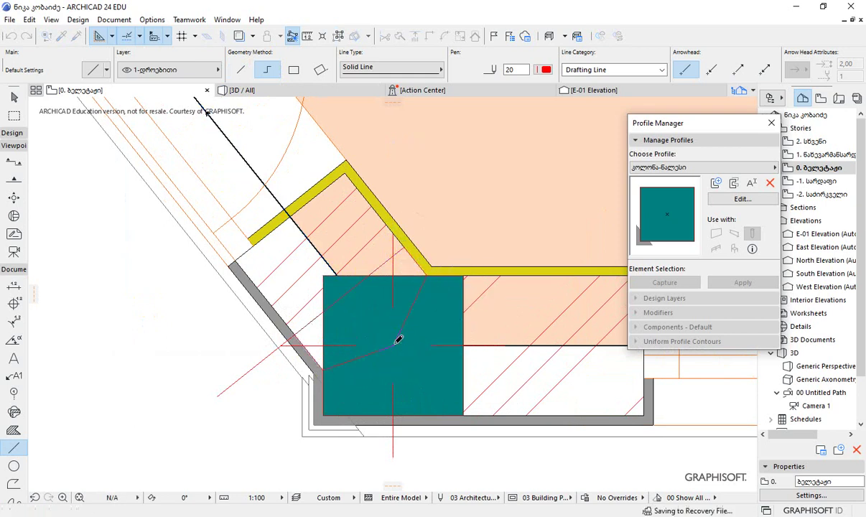
- Turn group suspension off and cut the whole five-segment corner outline from the plan
left_click(14, 97)
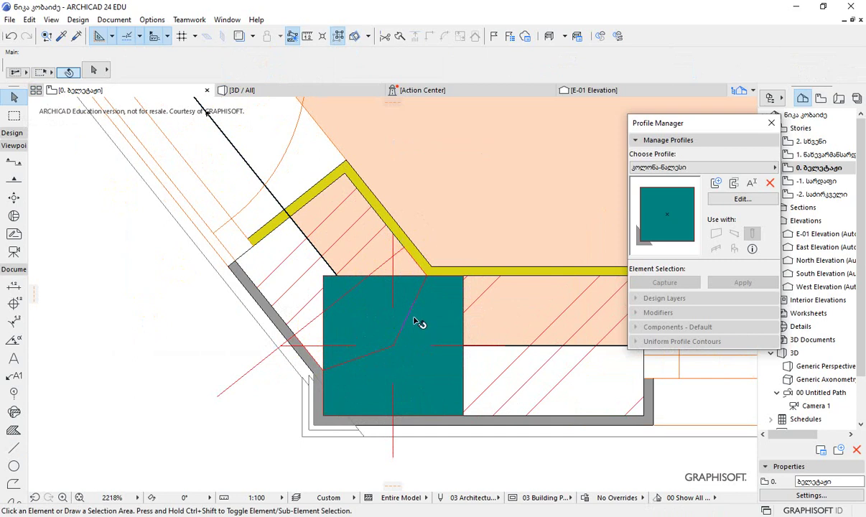
left_click(338, 37)
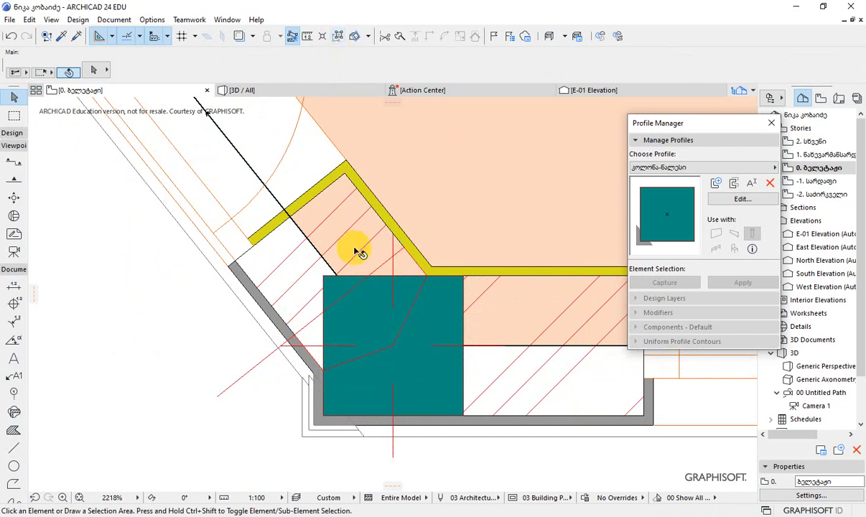
left_click(407, 323)
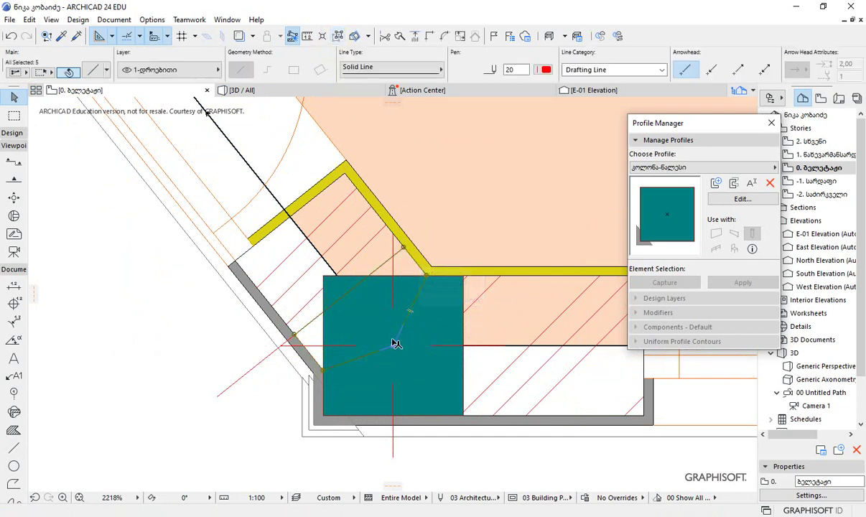
left_click(30, 19)
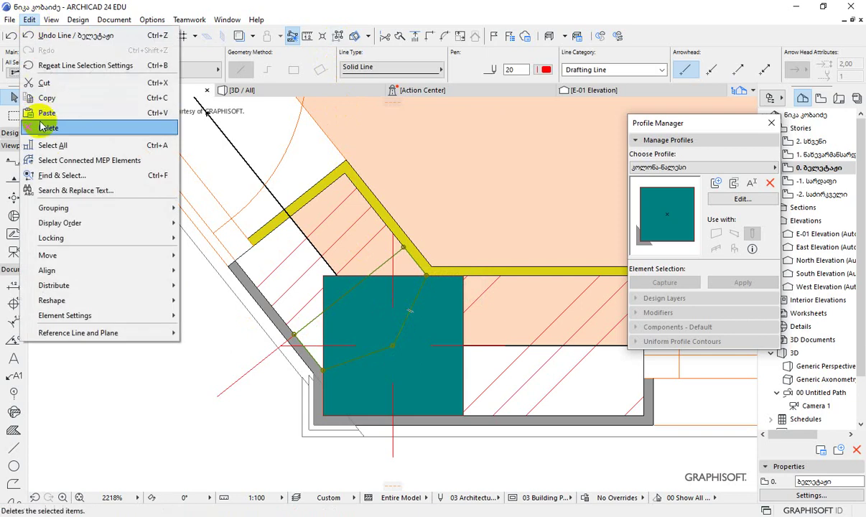
key("Escape")
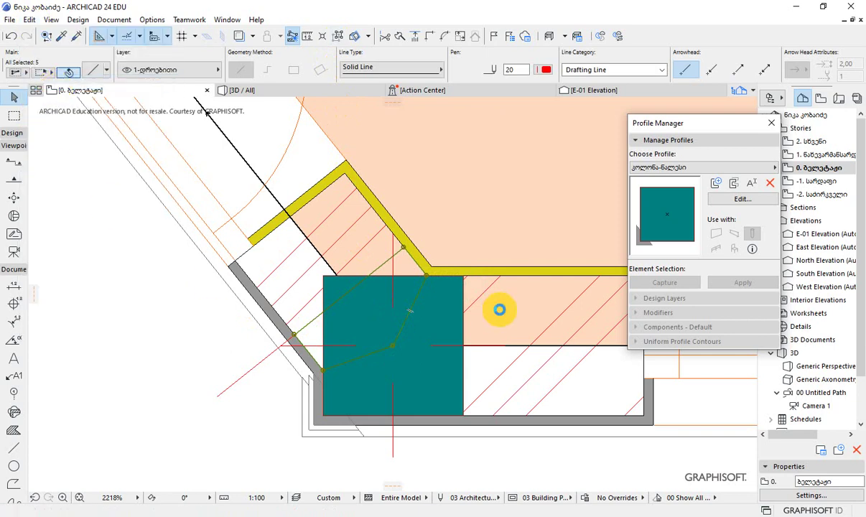
left_click(499, 309)
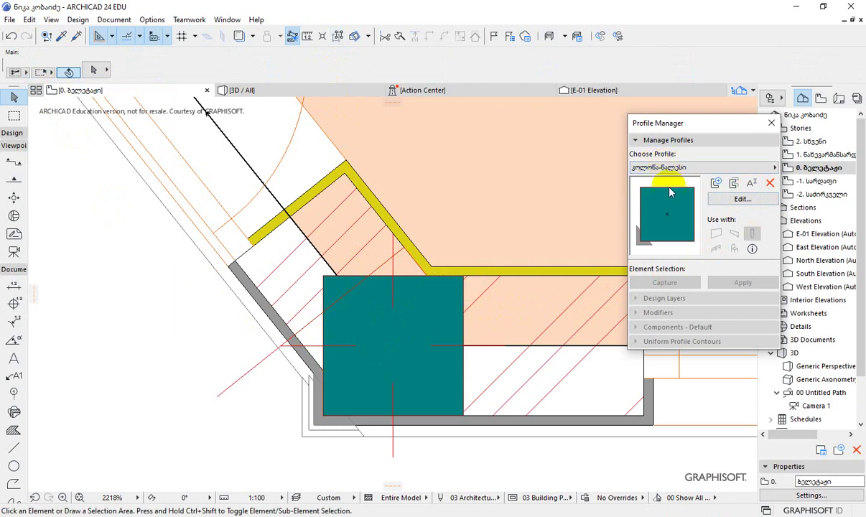
- Open the კოლონა-ნალესი profile for editing and paste the cut outline at its original location, zooming to the pasted elements
left_click(733, 205)
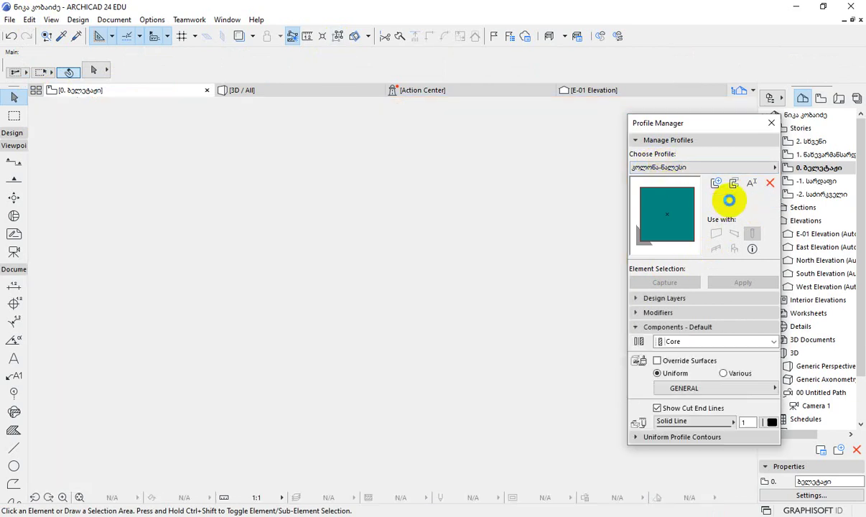
scroll(265, 331, "down", 3)
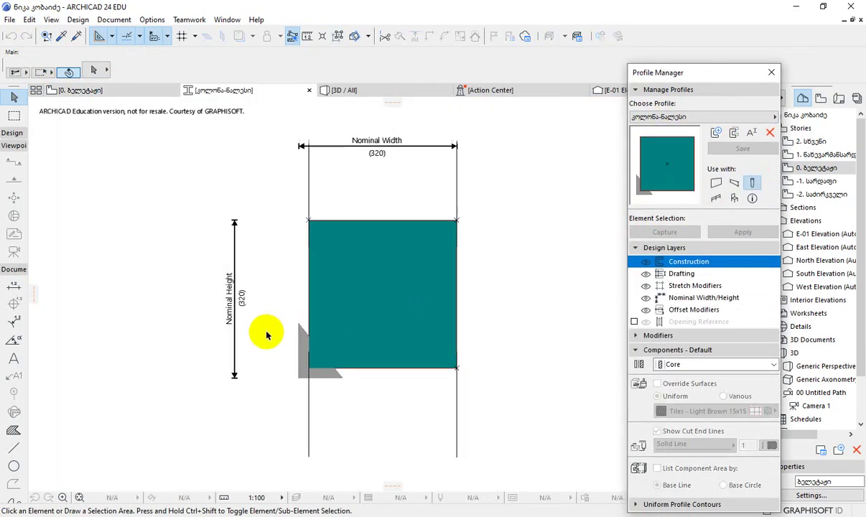
left_click(30, 20)
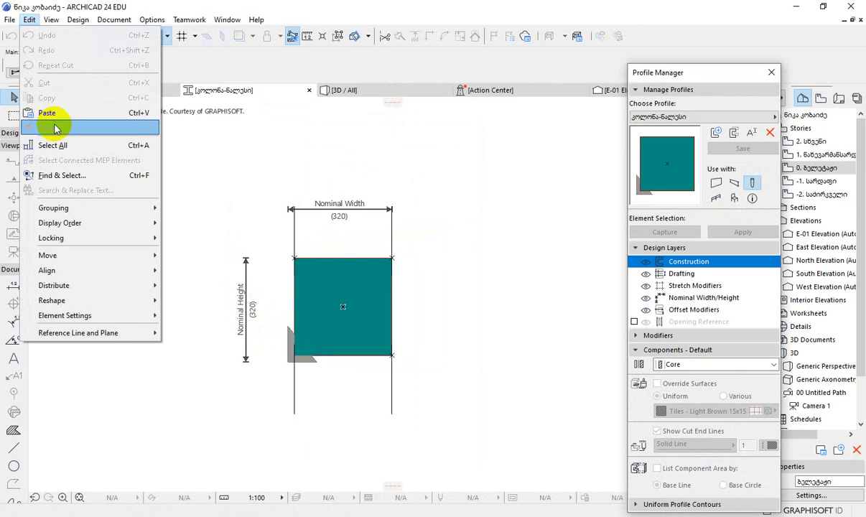
left_click(62, 119)
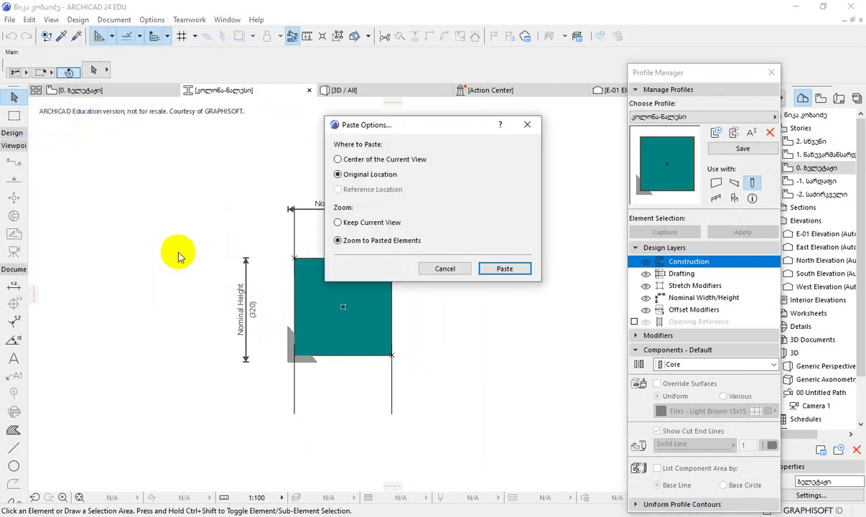
left_click(504, 268)
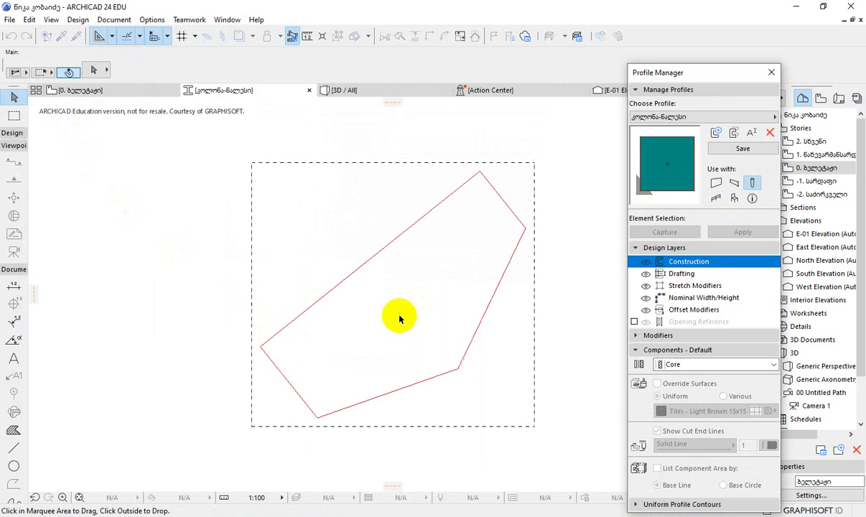
- Move the pasted outline by its column-centre vertex onto the profile's origin at the centre of the square
scroll(430, 318, "down", 2)
scroll(435, 315, "down", 5)
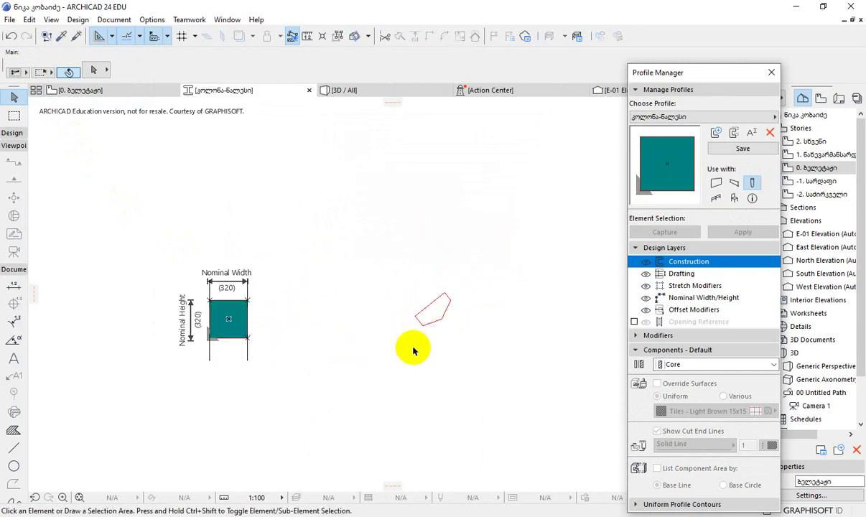
left_click_drag(384, 267, 473, 352)
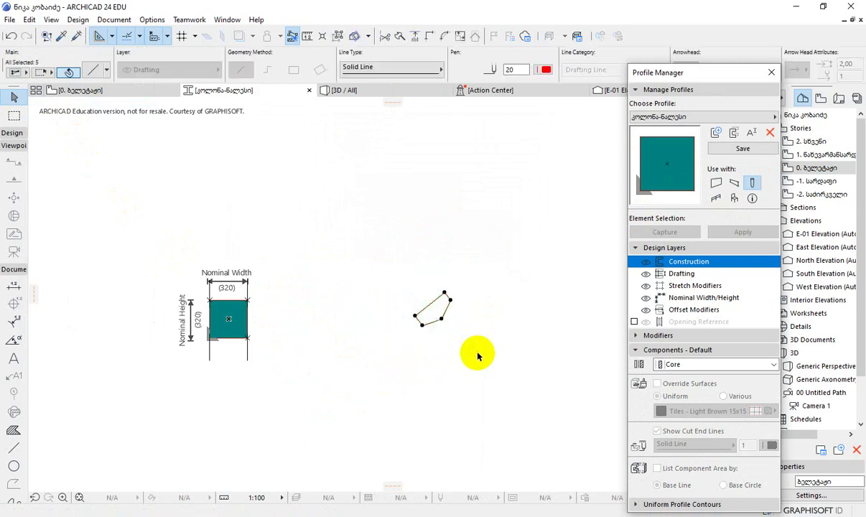
left_click(442, 321)
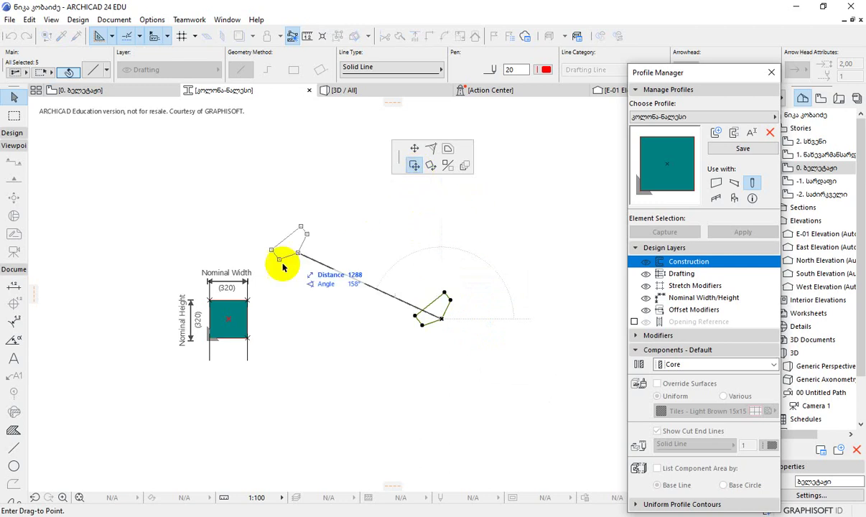
left_click(230, 320)
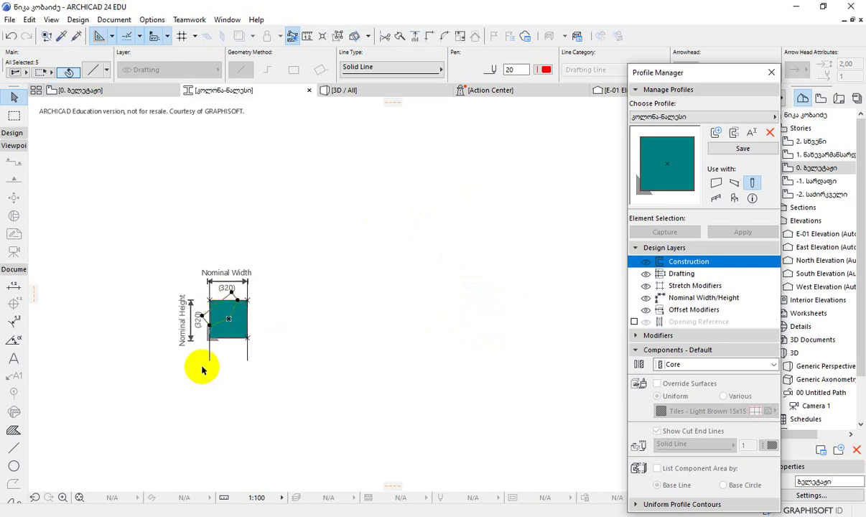
scroll(201, 366, "up", 2)
scroll(207, 333, "up", 2)
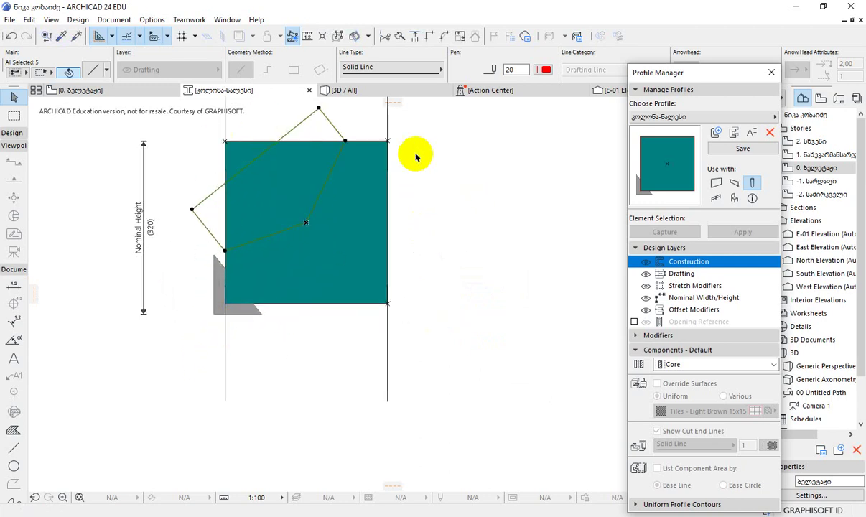
- Insert a node on the left edge of the square concrete fill at the red outline's lowest vertex
left_click(506, 219)
middle_click_drag(330, 329, 332, 405)
left_click(344, 341)
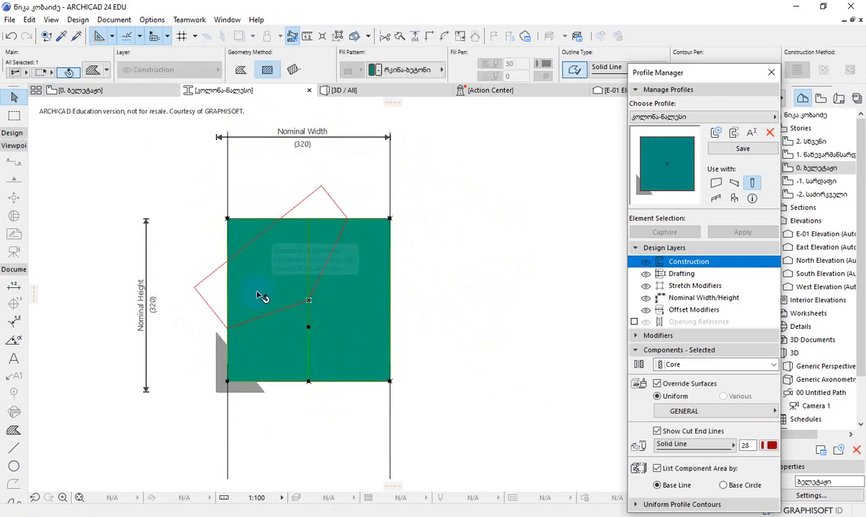
left_click(229, 302)
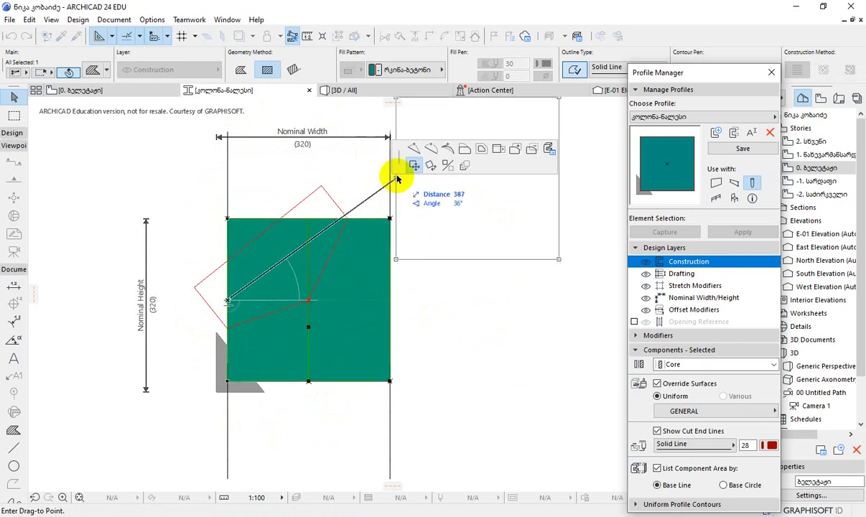
left_click(415, 150)
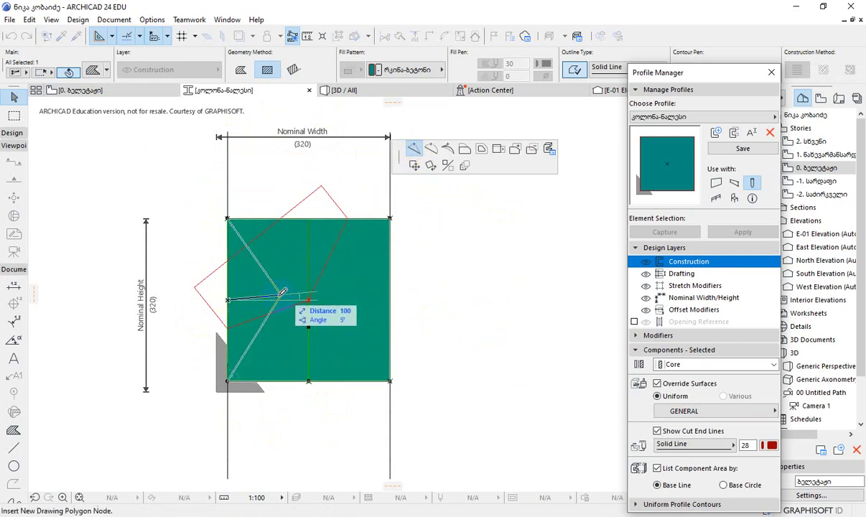
left_click(227, 327)
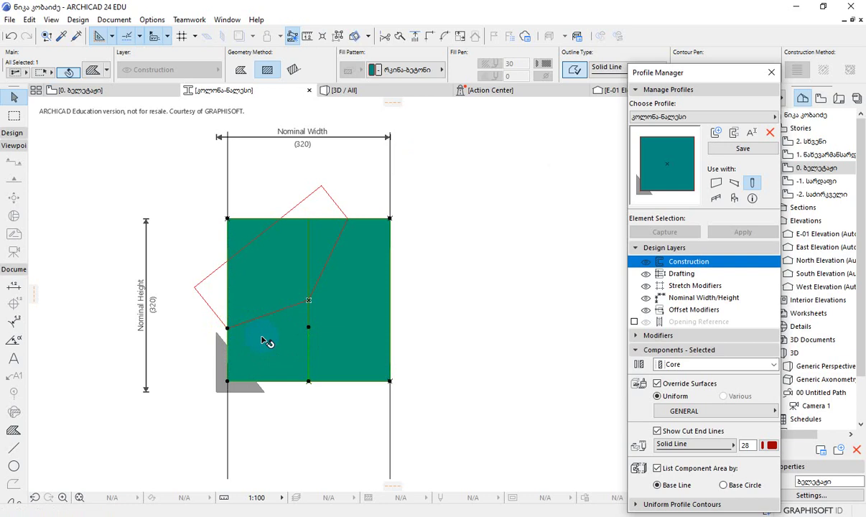
- Reposition the concrete fill's upper-left corner node onto the red outline's leftmost vertex
left_click(227, 221)
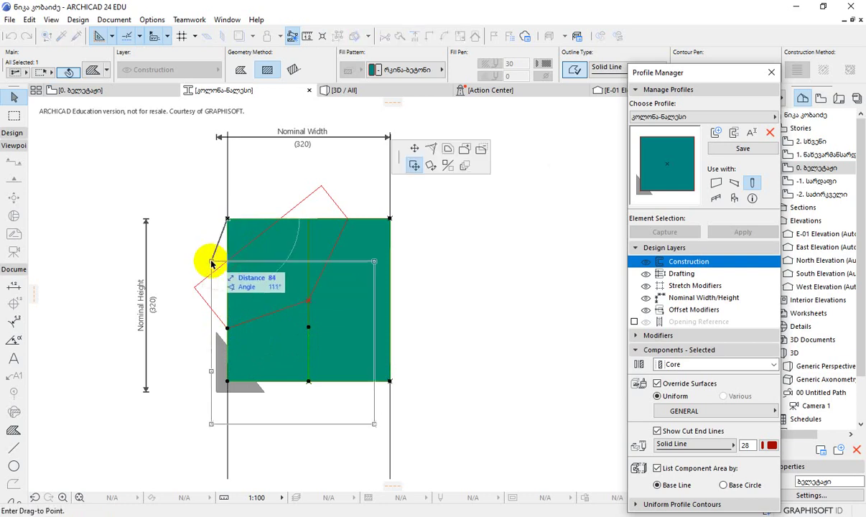
left_click(414, 149)
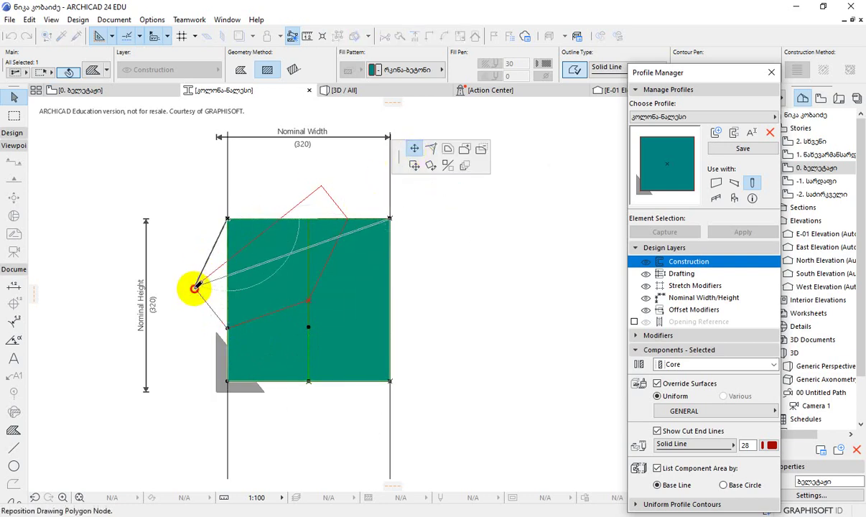
left_click(194, 287)
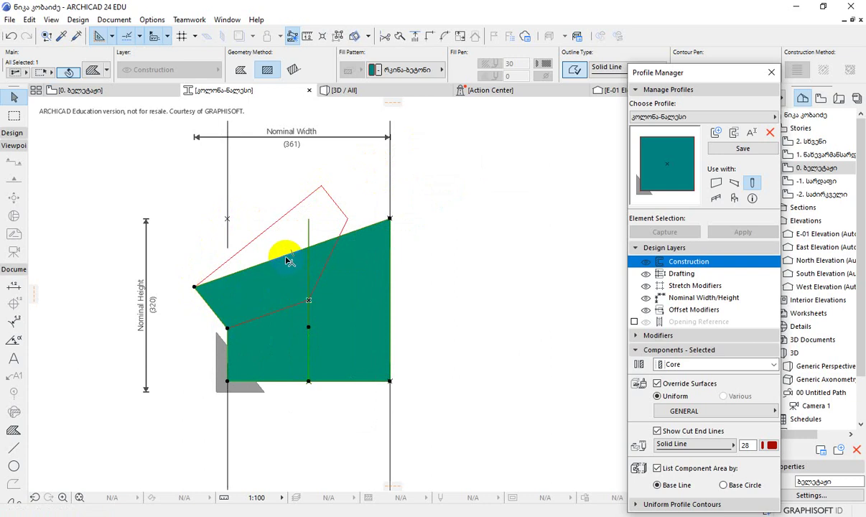
- Insert two nodes in the fill's sloping upper edge, at the outline's topmost vertex and its adjacent right vertex, and deselect the fill
left_click(286, 261)
left_click(321, 186)
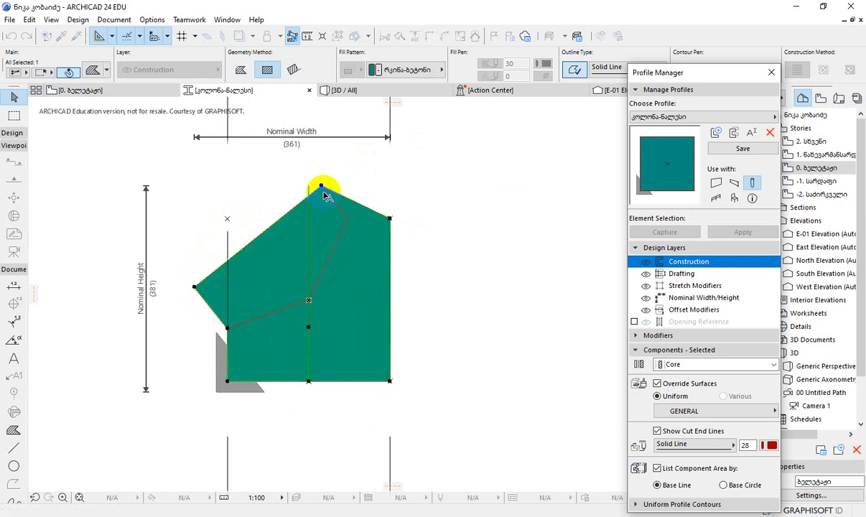
left_click(357, 204)
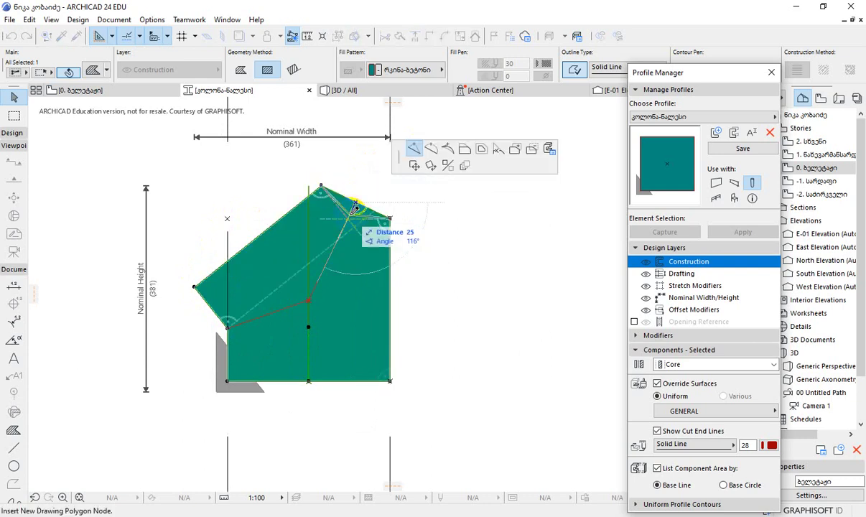
left_click(348, 217)
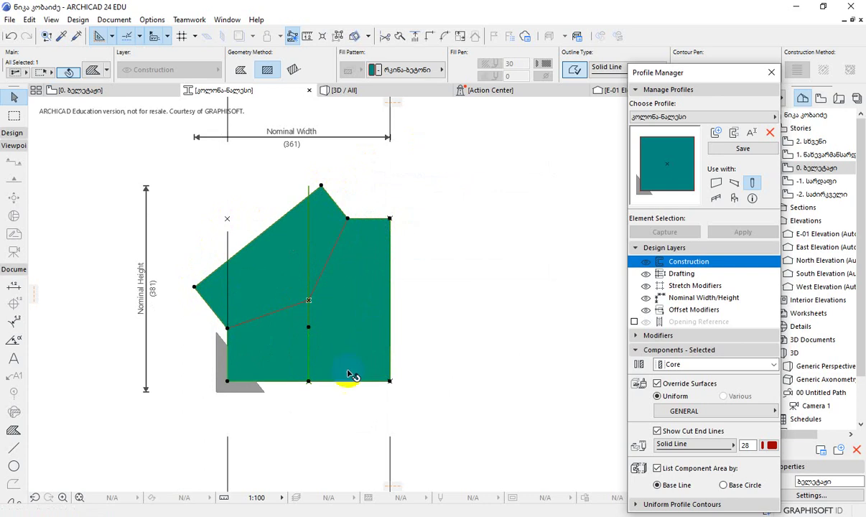
left_click(456, 352)
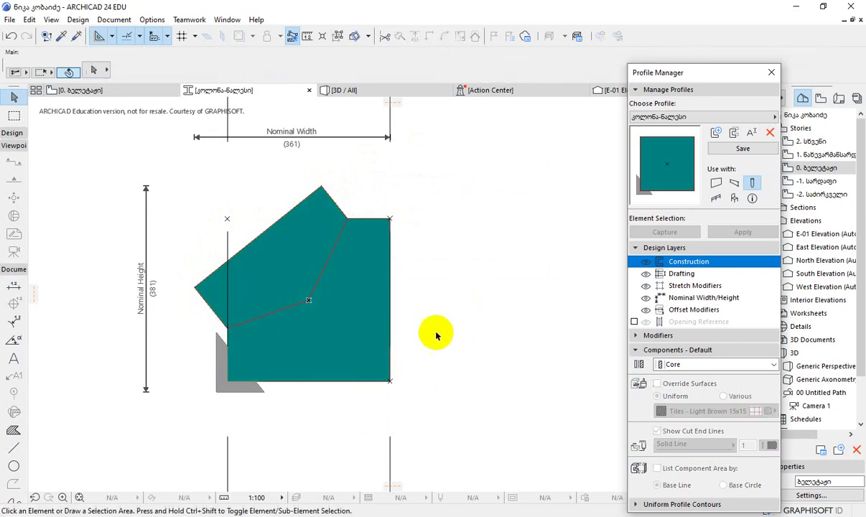
scroll(413, 313, "down", 2)
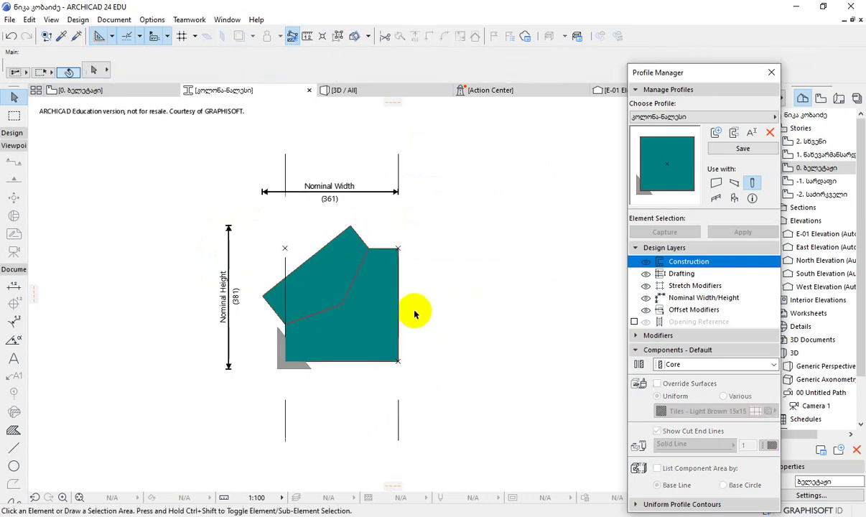
- Delete the leftover red guide outline from the profile, keeping only the reshaped concrete fill and its plaster pieces
left_click(352, 292)
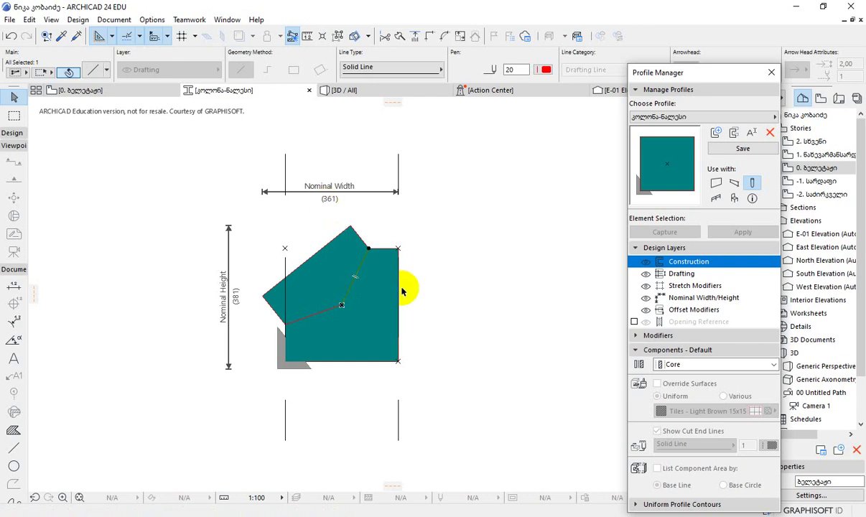
left_click(449, 307)
middle_click_drag(460, 313, 437, 348)
left_click(331, 308)
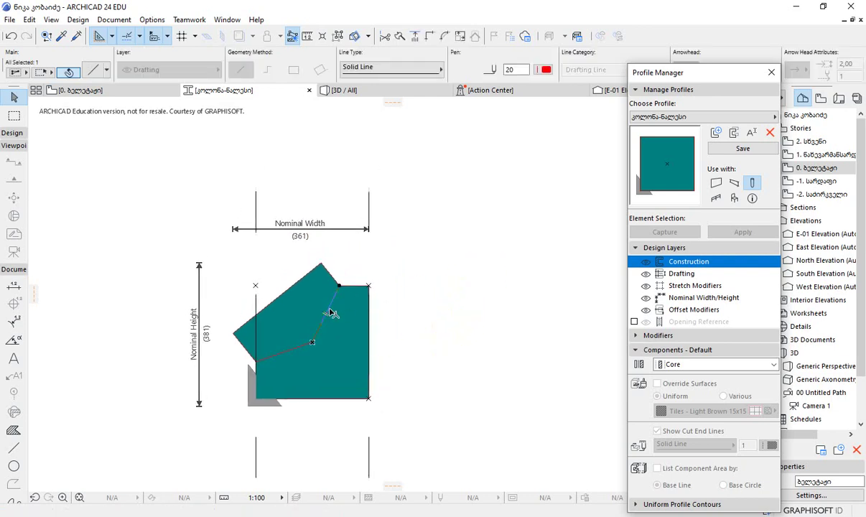
left_click(334, 279)
left_click(355, 267)
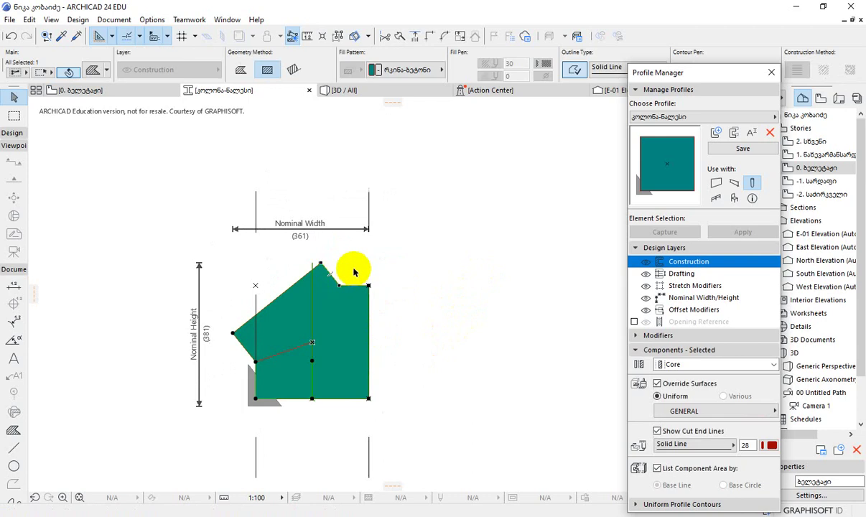
left_click(246, 359)
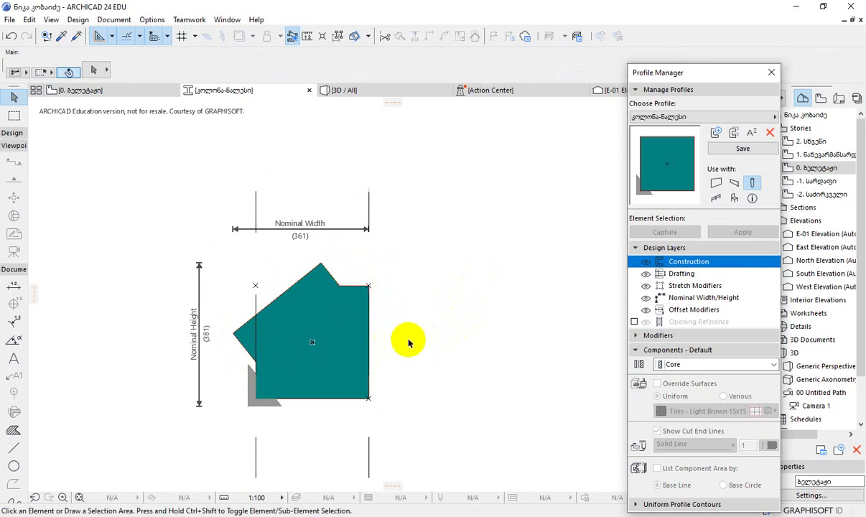
- Save the reshaped კოლონა-ნალესი profile and return to the 0. ბელეტაჟი floor plan
scroll(419, 325, "down", 3)
scroll(326, 291, "down", 1)
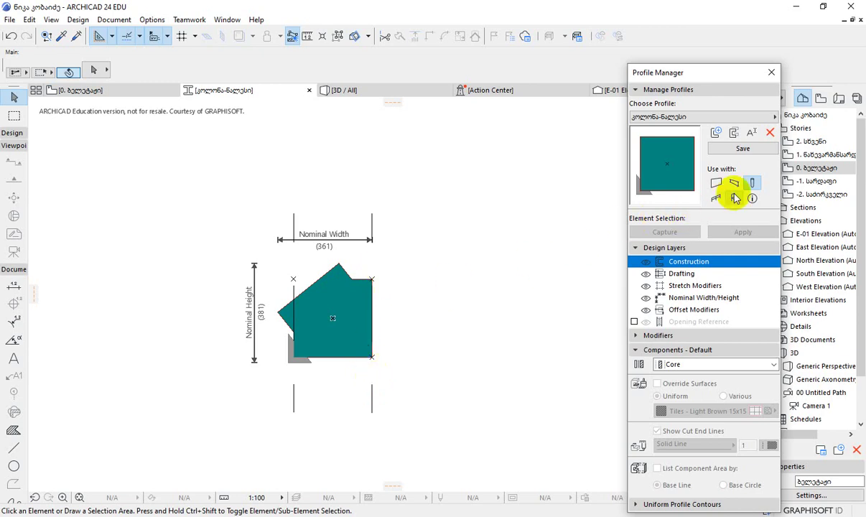
left_click(744, 152)
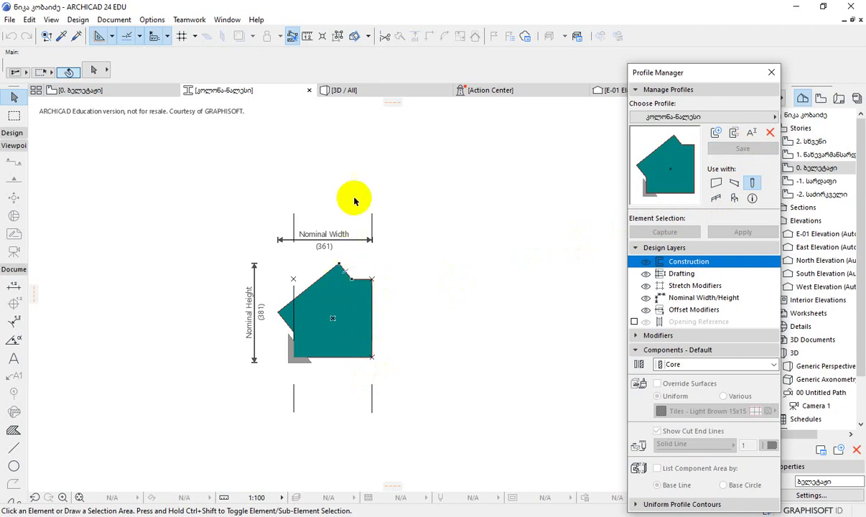
left_click(372, 94)
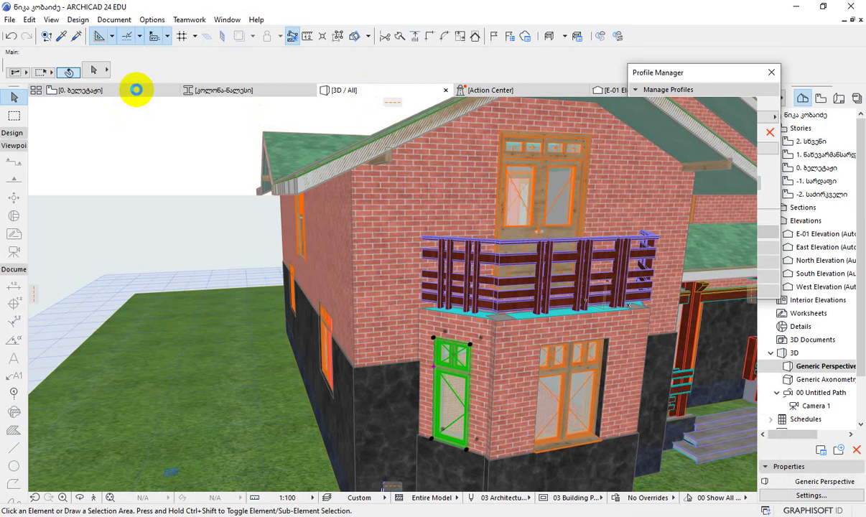
left_click(135, 89)
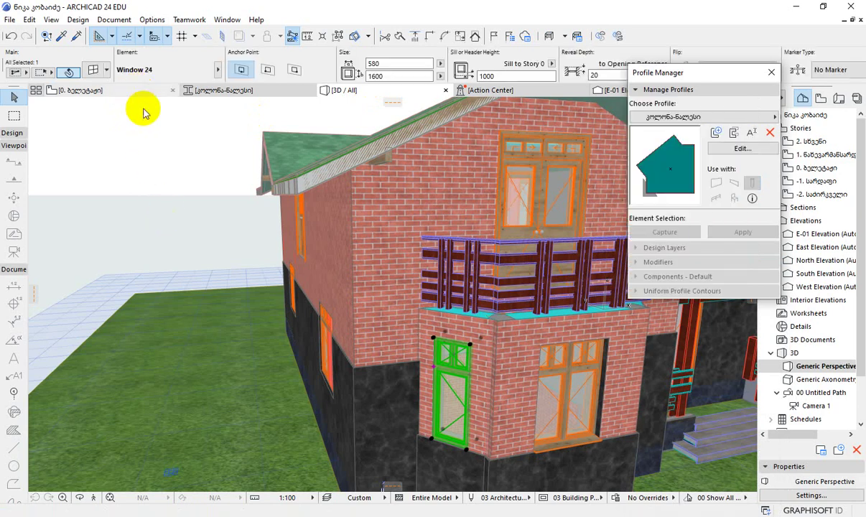
left_click(137, 92)
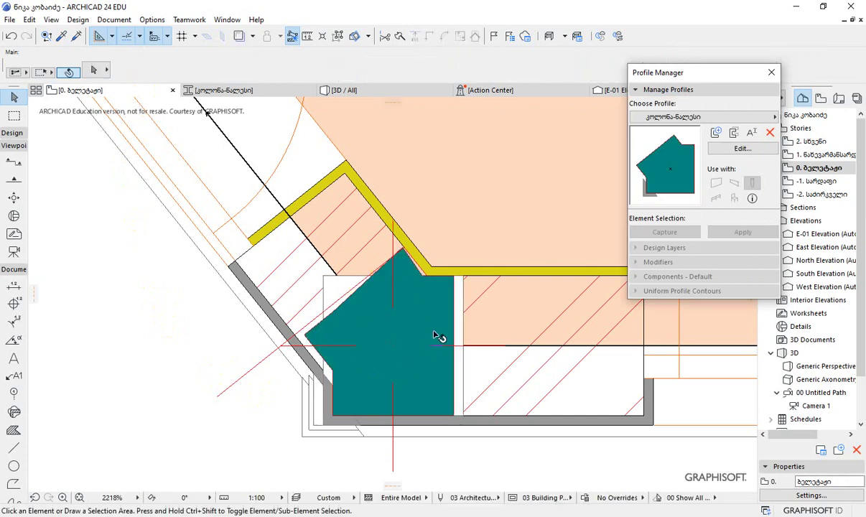
- Select the corner column on the plan and show only that selection in 3D
left_click(335, 371)
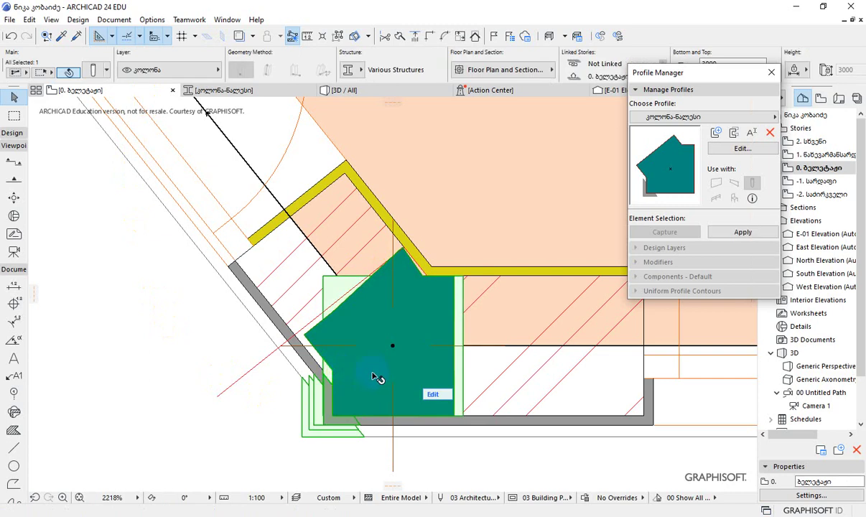
middle_click_drag(365, 321, 370, 324)
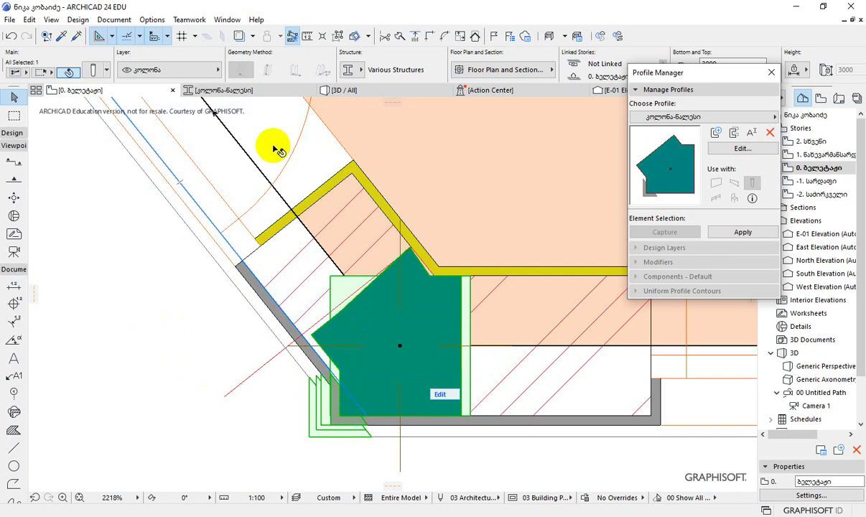
left_click(30, 20)
mouse_move(100, 254)
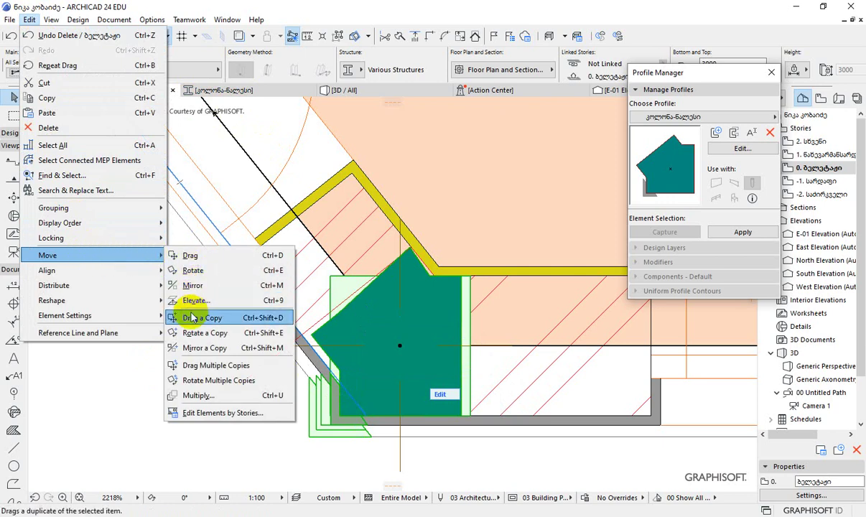
mouse_move(51, 19)
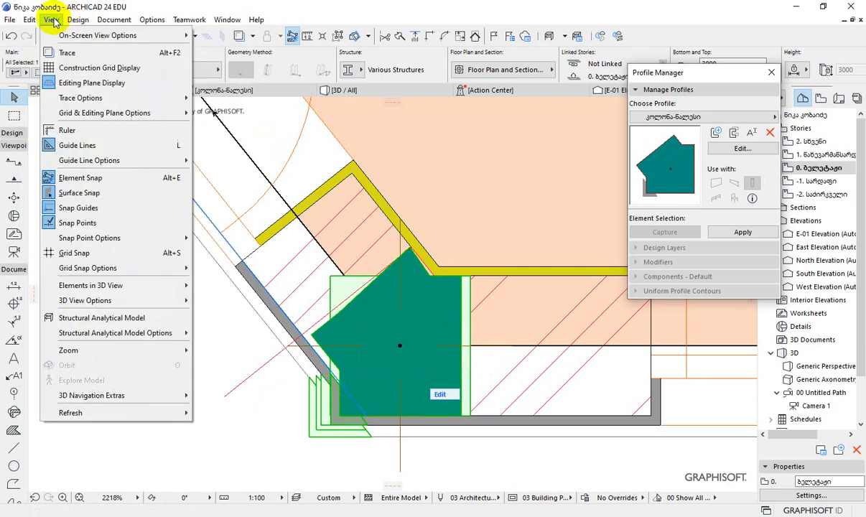
mouse_move(150, 284)
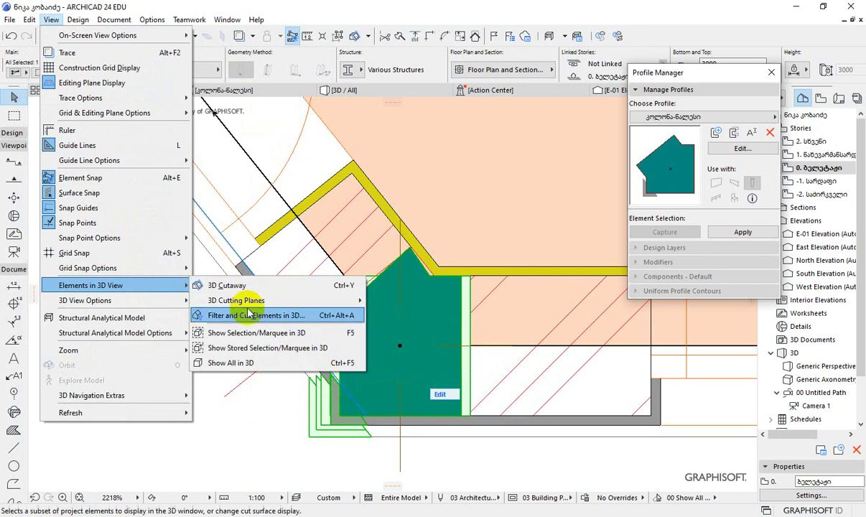
left_click(309, 332)
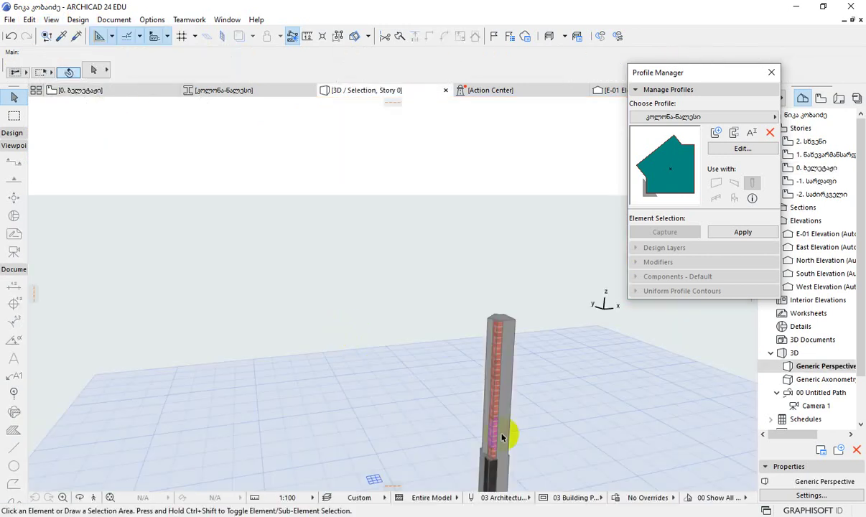
- Examine the isolated column around its segment joint in 3D, and check which profile each segment uses in the column settings
middle_click_drag(512, 429, 422, 416)
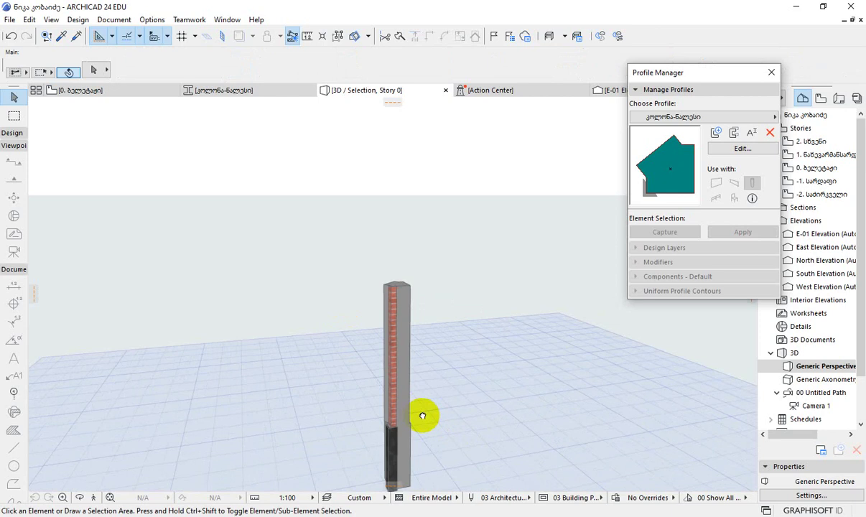
scroll(387, 441, "up", 6)
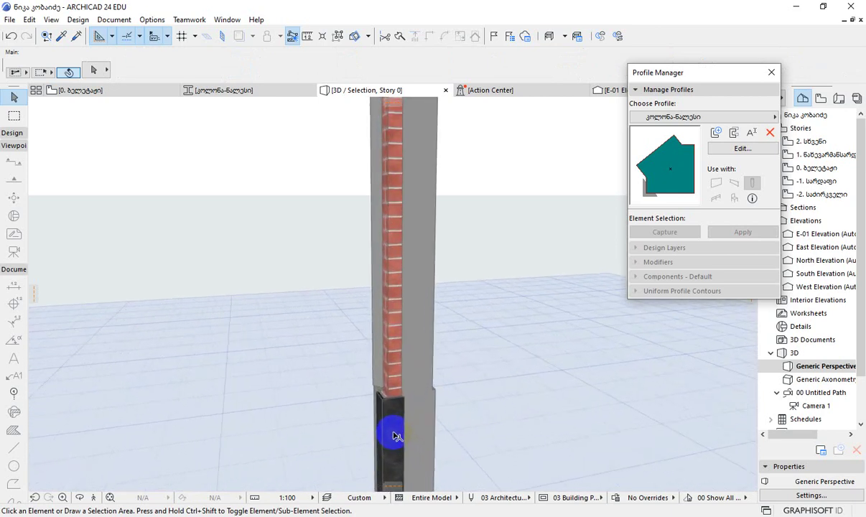
scroll(392, 416, "up", 3)
middle_click_drag(367, 381, 384, 396, "shift")
middle_click_drag(328, 429, 396, 418, "shift")
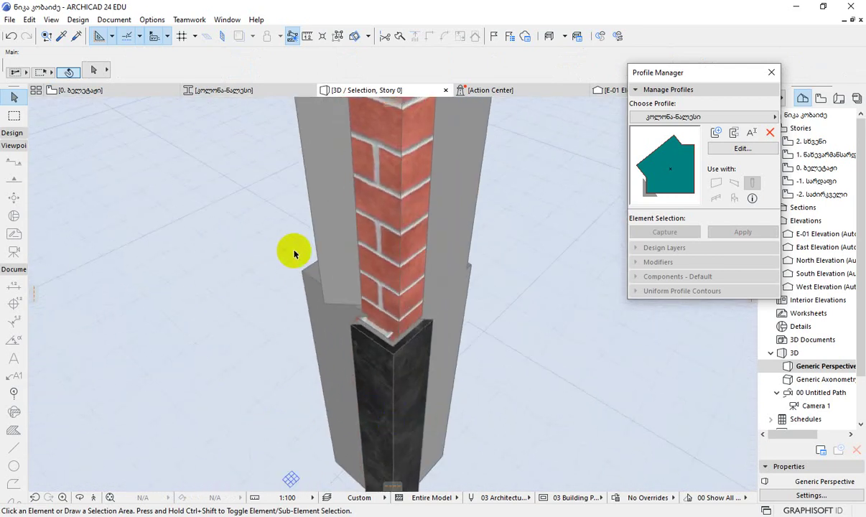
scroll(394, 281, "down", 5)
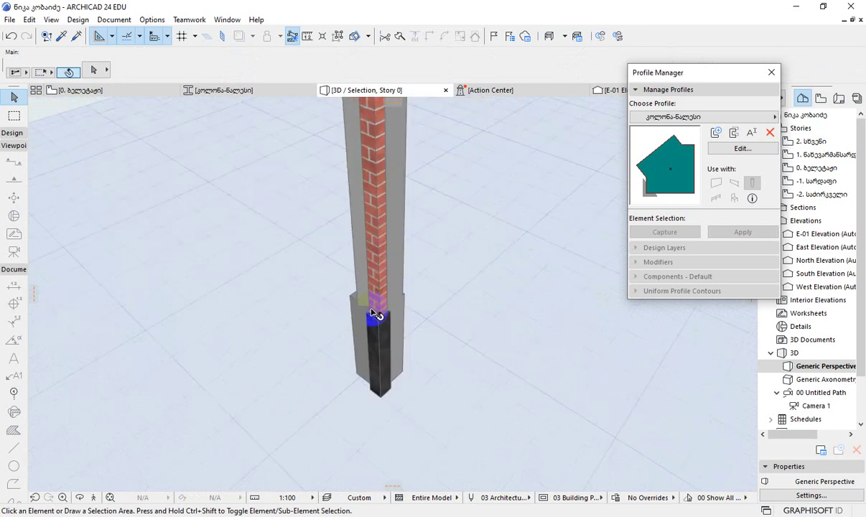
left_click(375, 186)
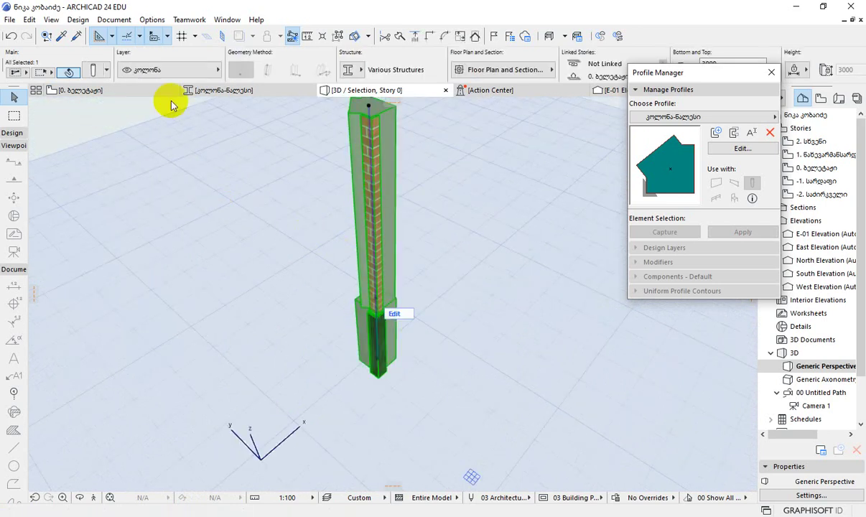
left_click(92, 74)
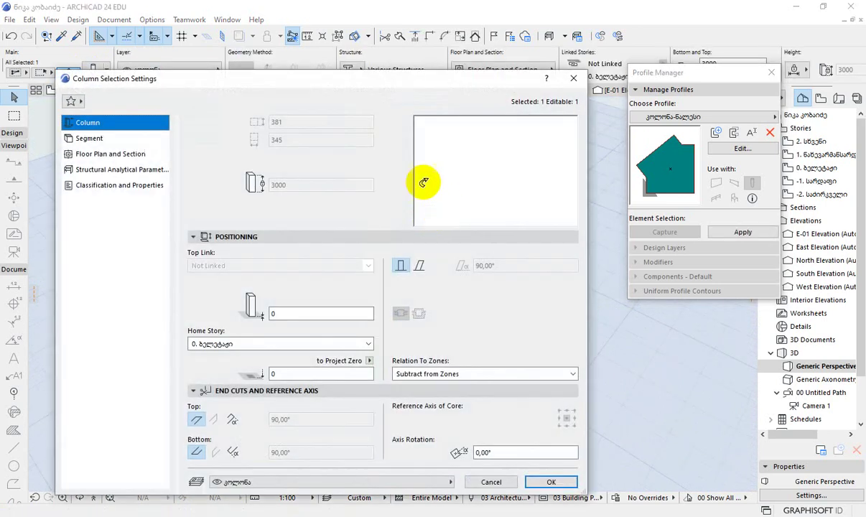
left_click(100, 138)
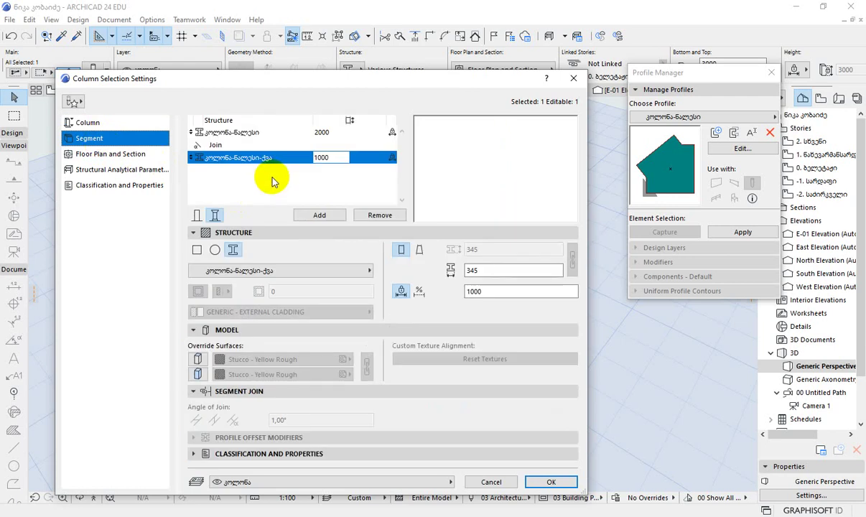
left_click(248, 133)
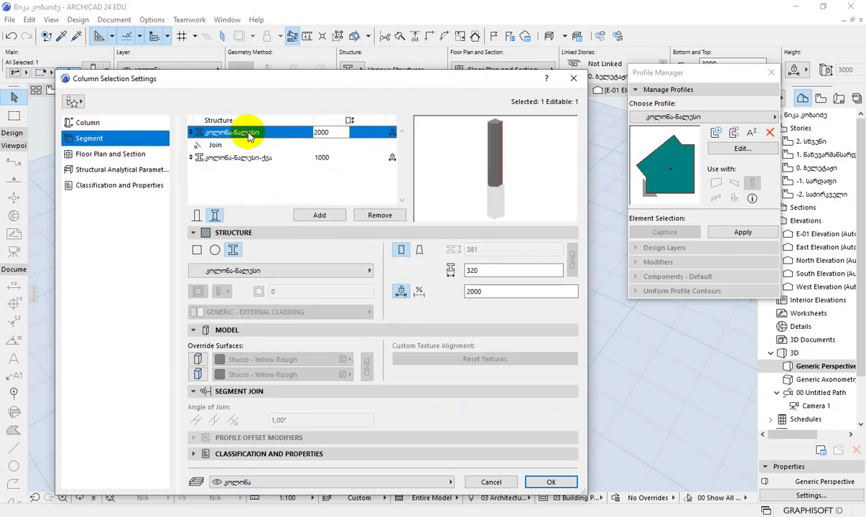
left_click(238, 162)
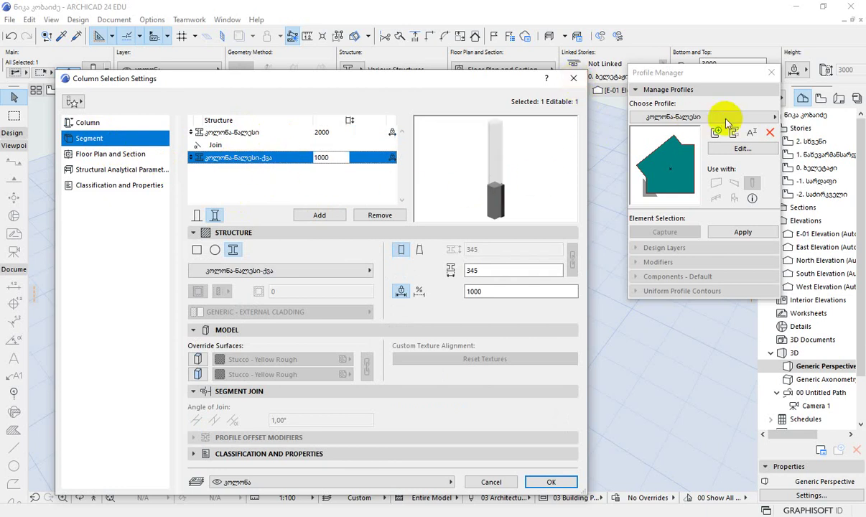
left_click(573, 79)
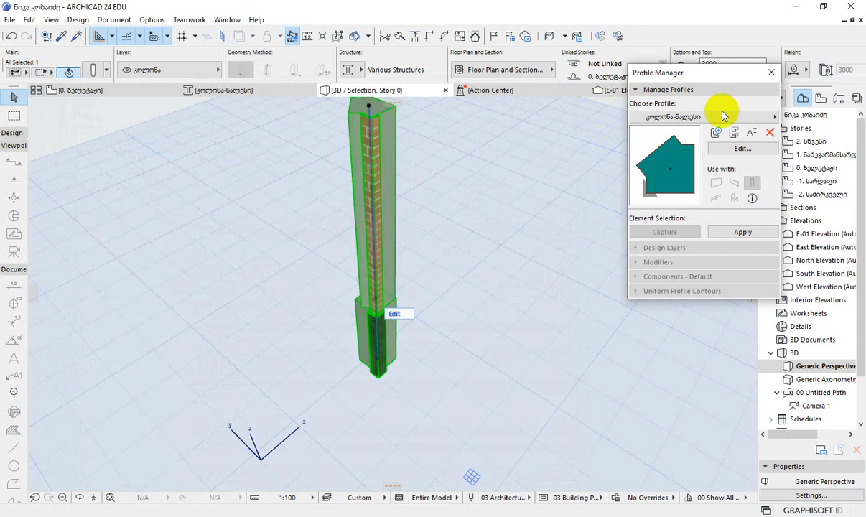
- Choose the კოლონა-ნალესი-ქვა profile in the Profile Manager and open it for editing
left_click(724, 118)
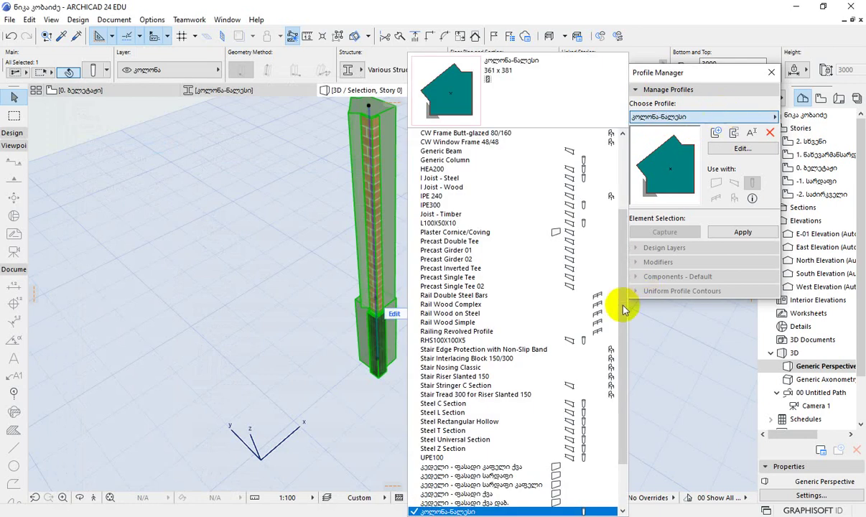
scroll(618, 358, "down", 3)
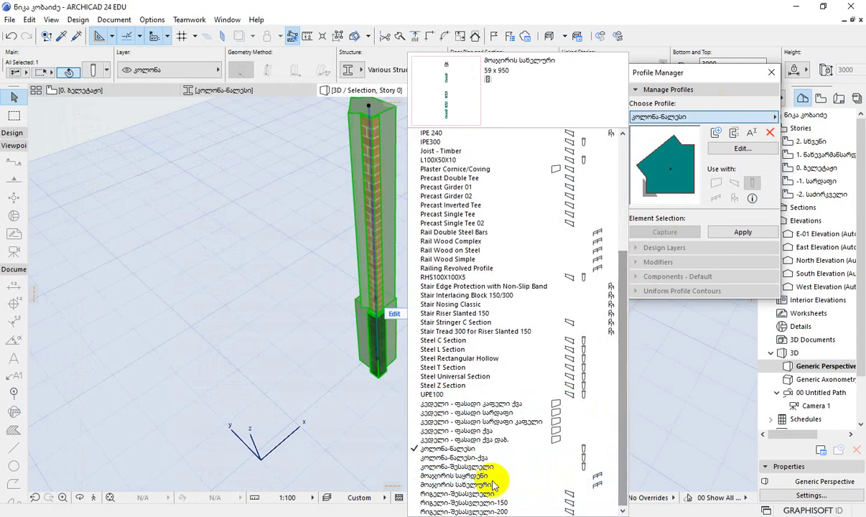
left_click(460, 458)
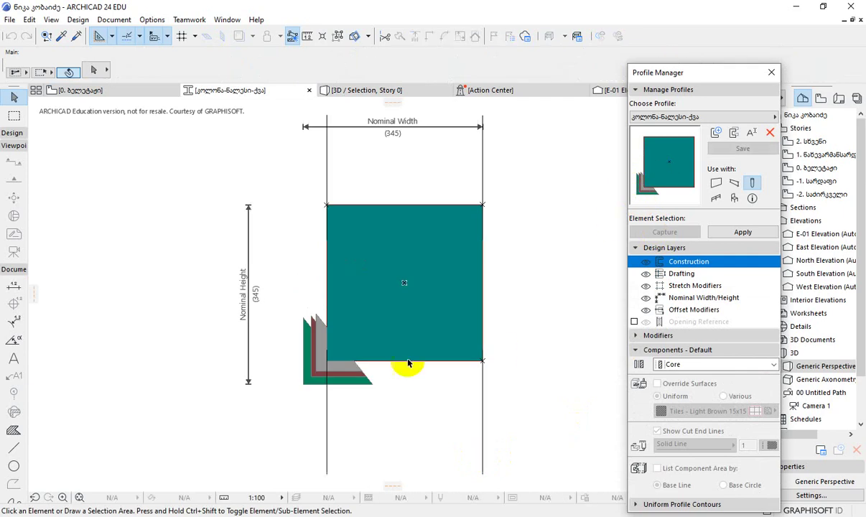
- Return to the 0. ბელეტაჟი floor plan and paste the copied outline lines back over the corner column
left_click(134, 90)
left_click(202, 344)
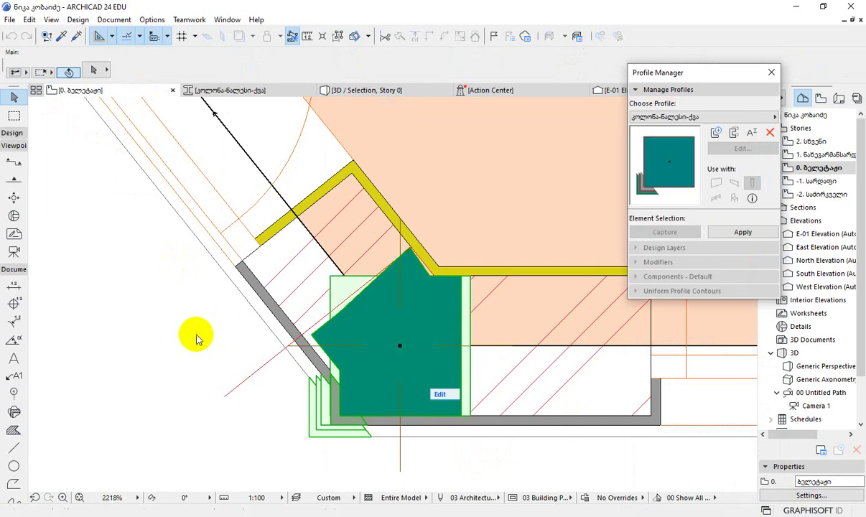
key("Escape")
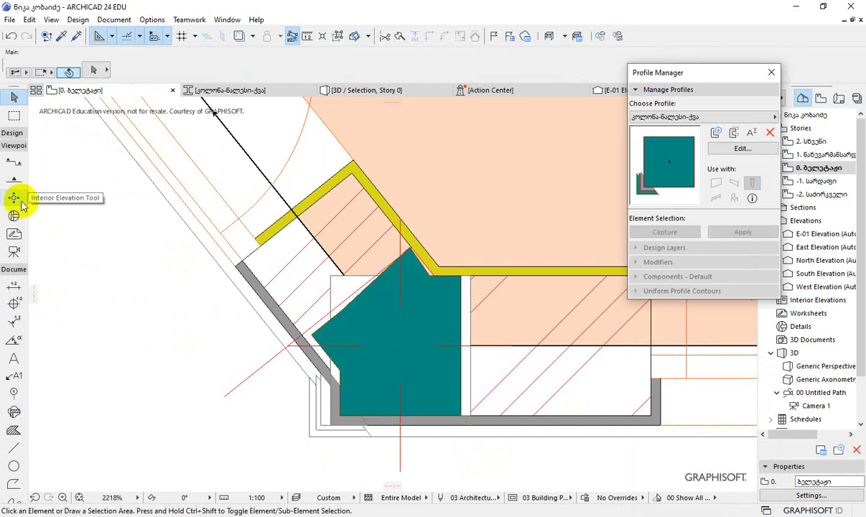
left_click(10, 448)
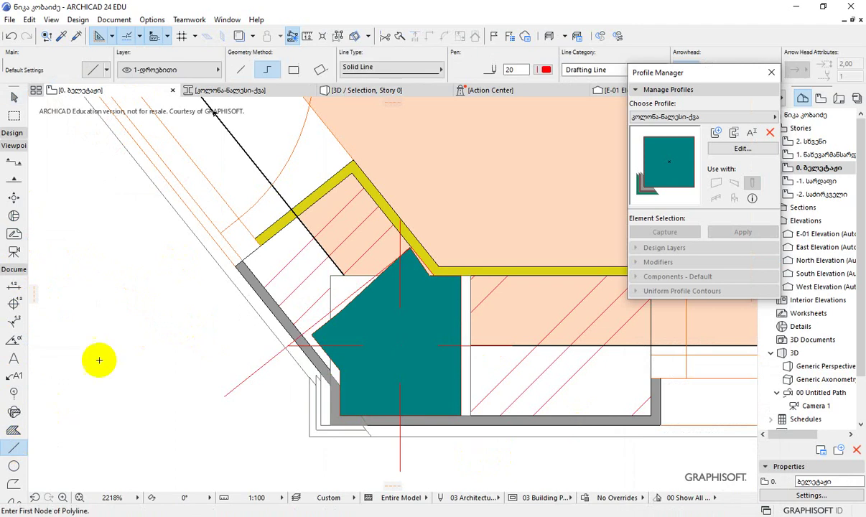
left_click(16, 99)
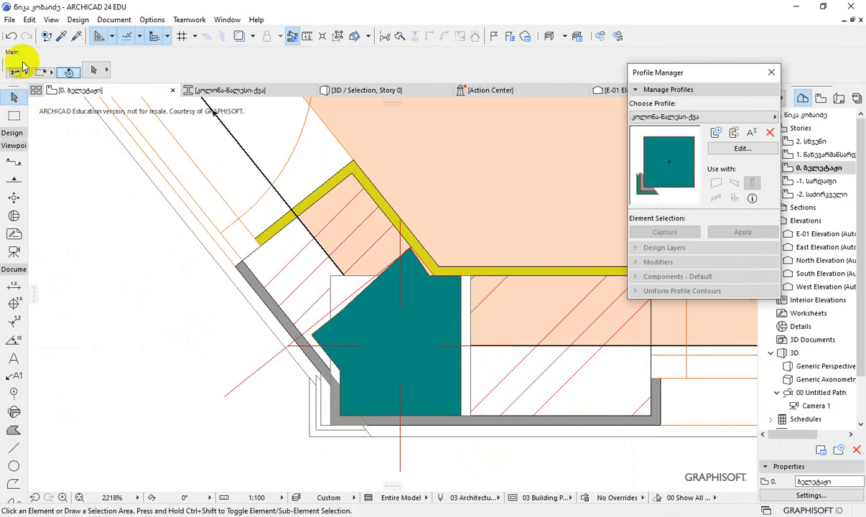
left_click(29, 19)
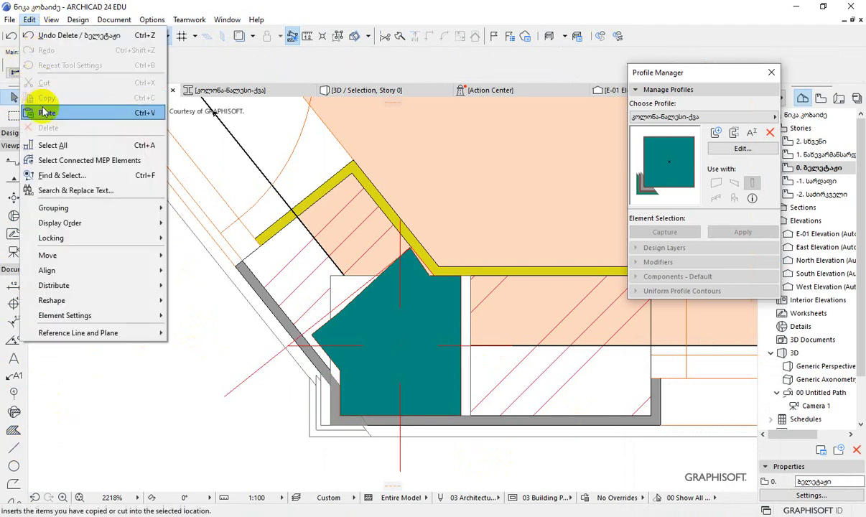
left_click(66, 114)
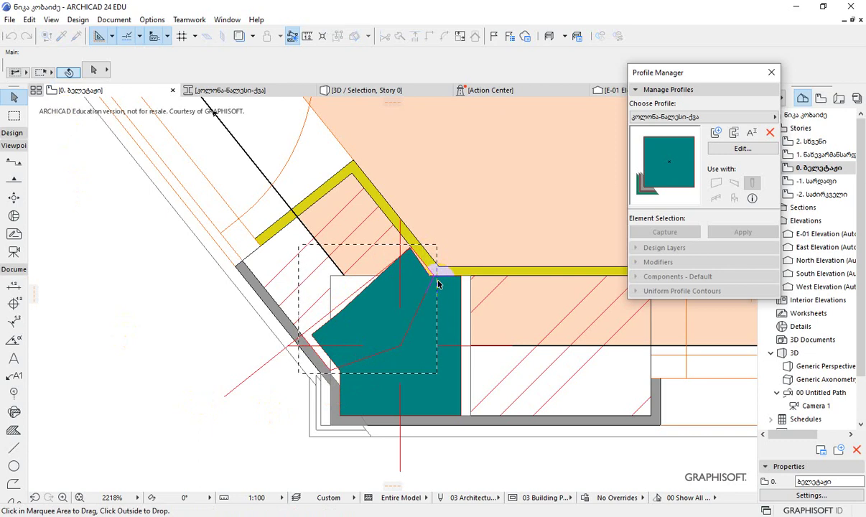
scroll(345, 361, "up", 4)
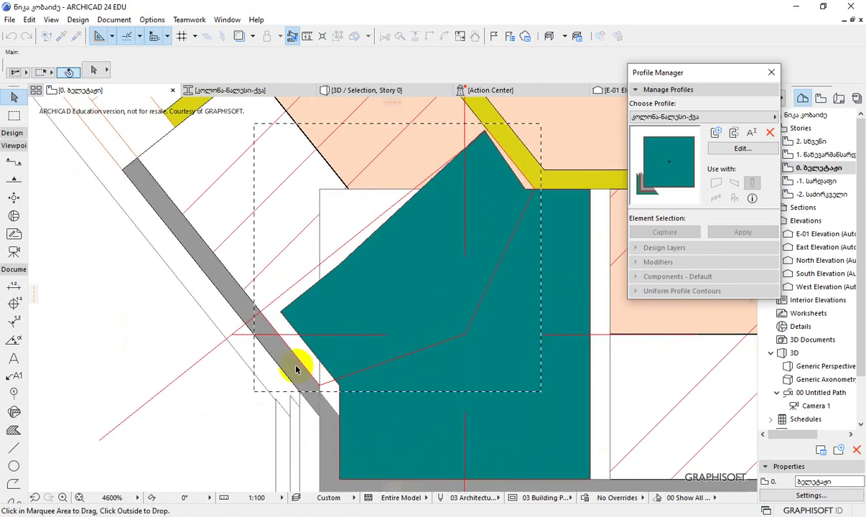
scroll(298, 370, "down", 4)
scroll(295, 370, "down", 1)
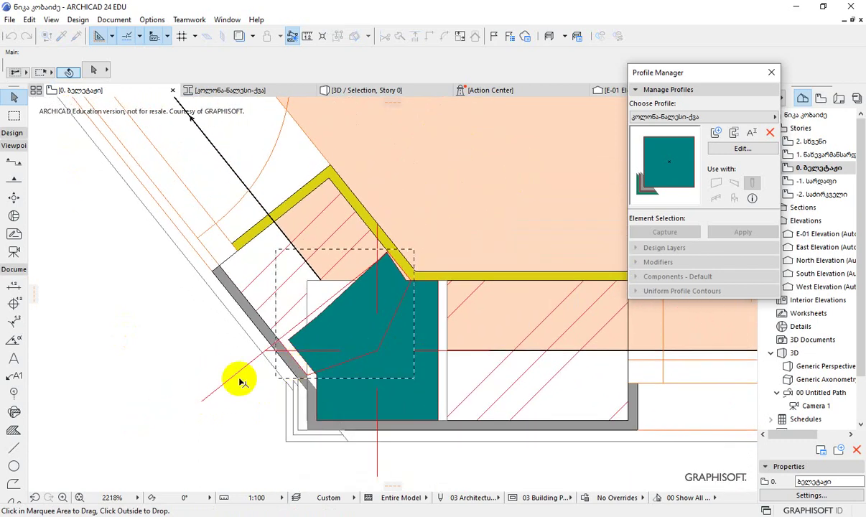
left_click(129, 336)
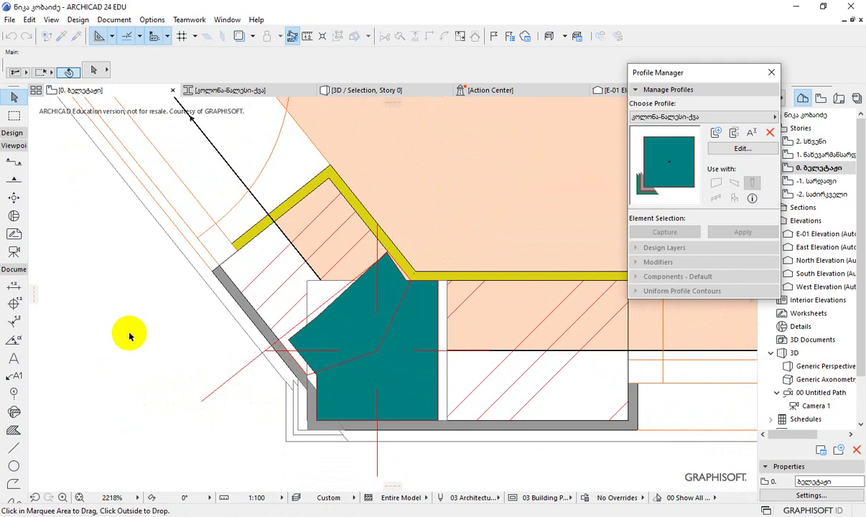
- Cut the pasted outline lines from the plan and reopen the კოლონა-ნალესი-ქვა profile for editing
left_click(385, 341)
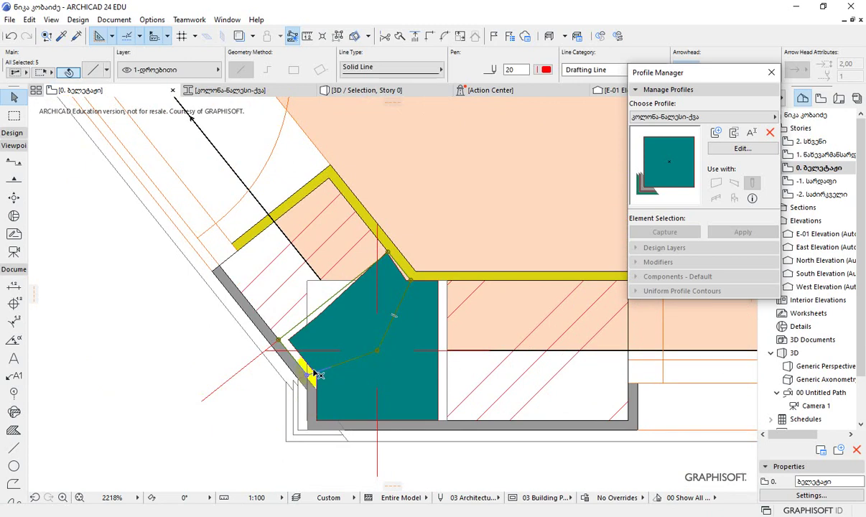
scroll(350, 362, "up", 2)
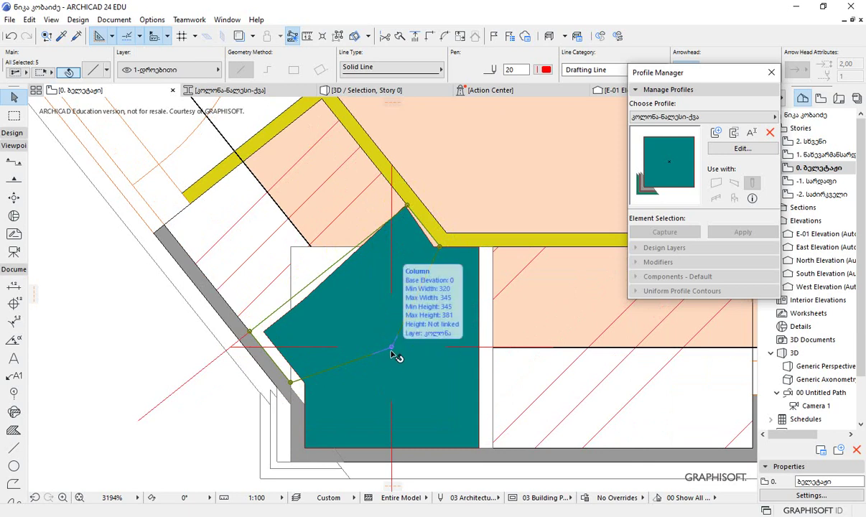
left_click(29, 19)
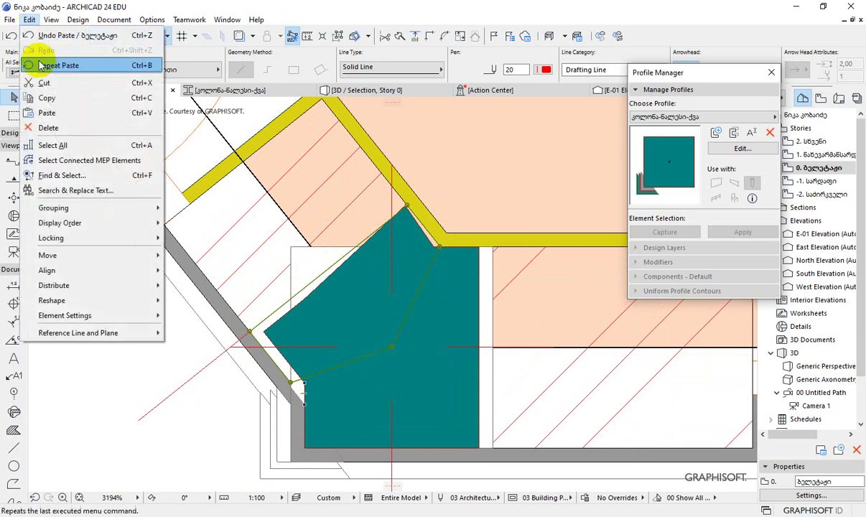
left_click(58, 97)
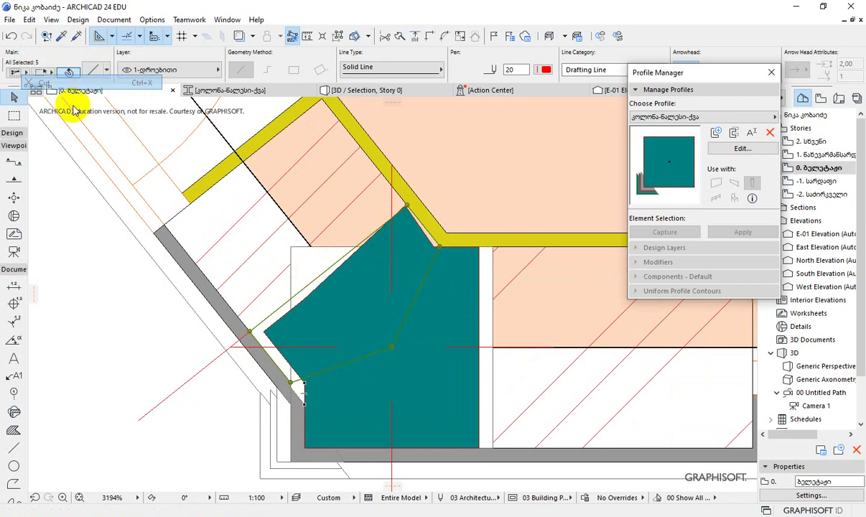
left_click(645, 148)
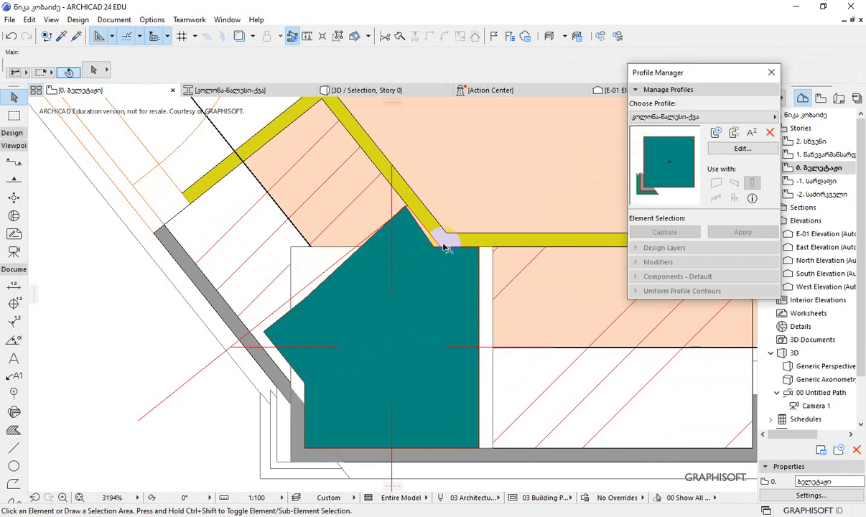
left_click(739, 148)
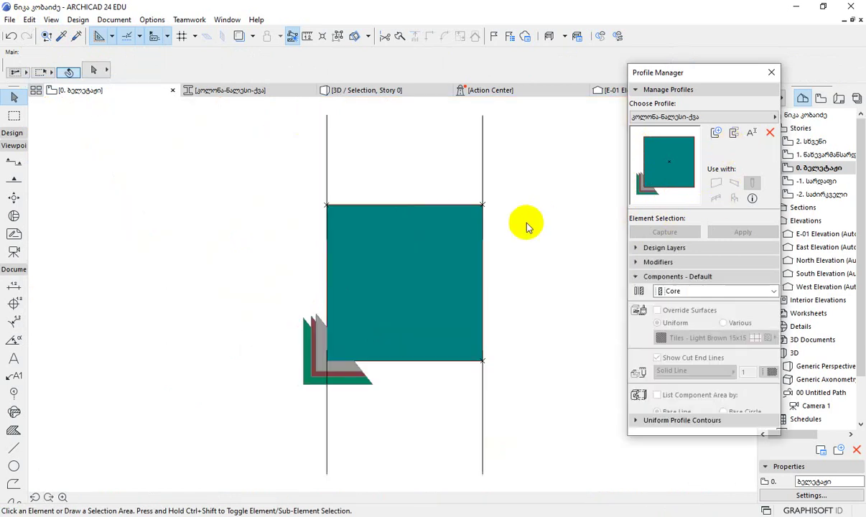
- Paste the outline into the profile at the center of the current view and place it in the empty space beside the profile's left side
left_click(29, 19)
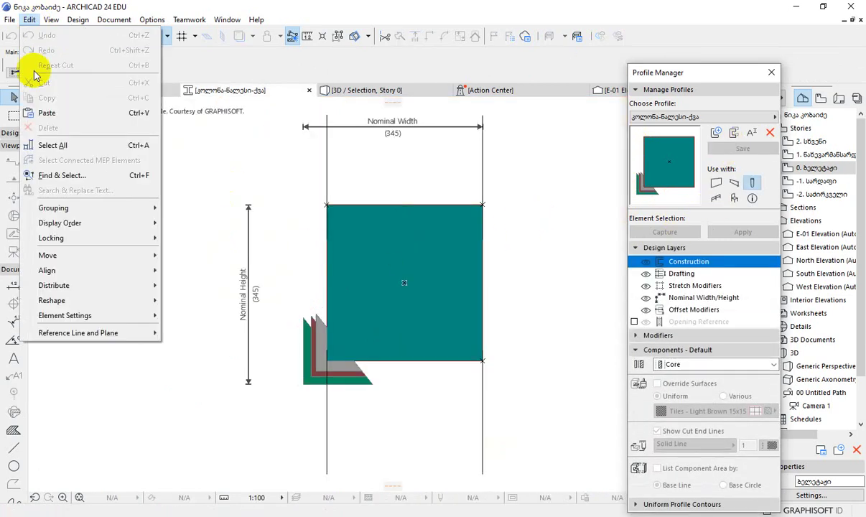
left_click(43, 112)
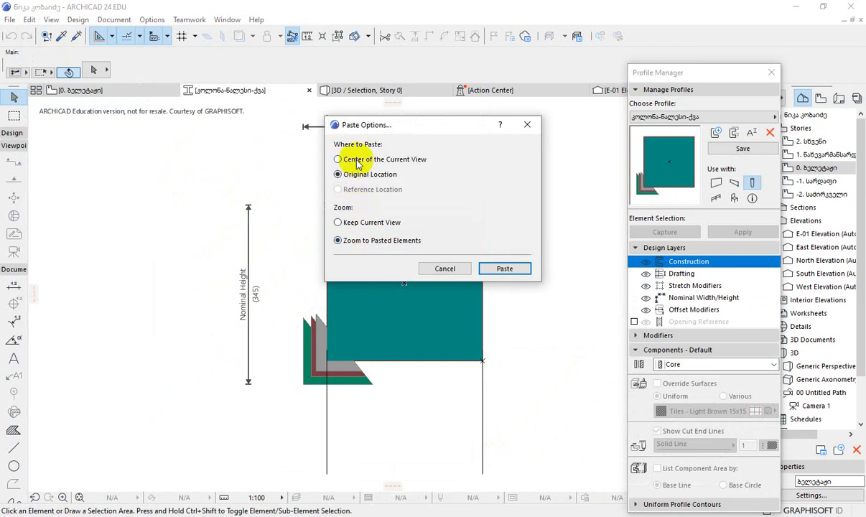
left_click(343, 158)
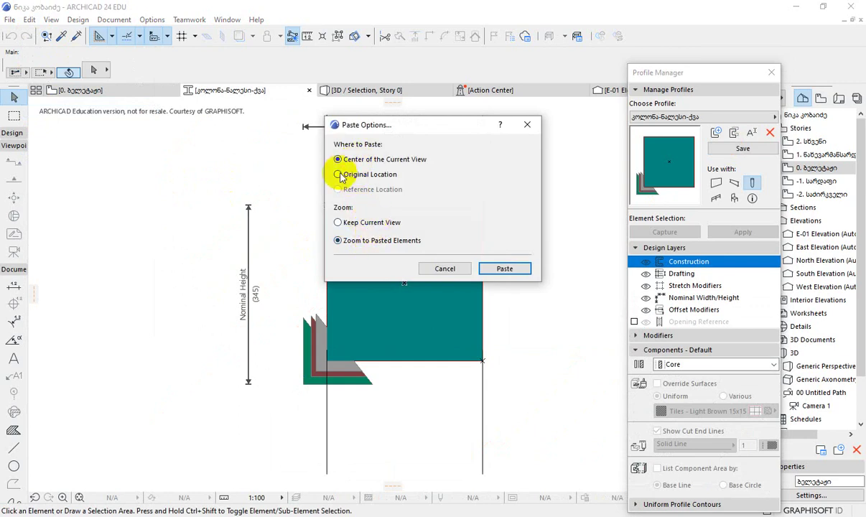
left_click(504, 268)
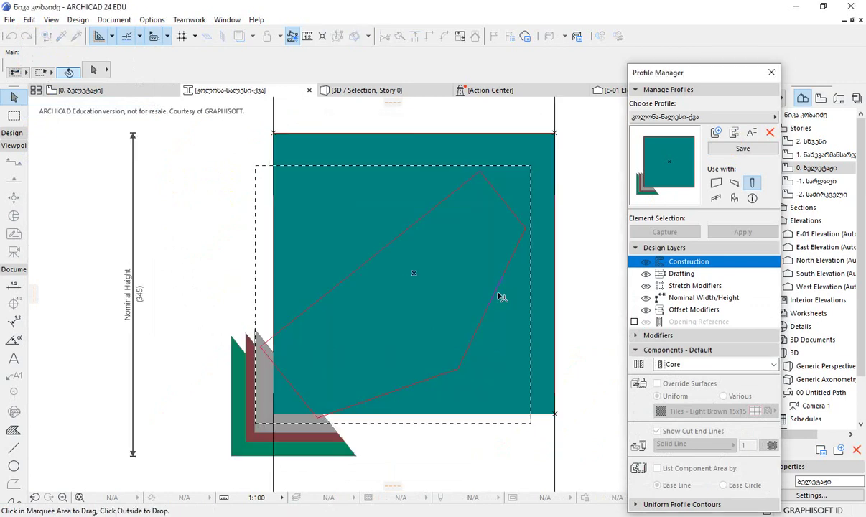
scroll(499, 294, "down", 3)
left_click(465, 357)
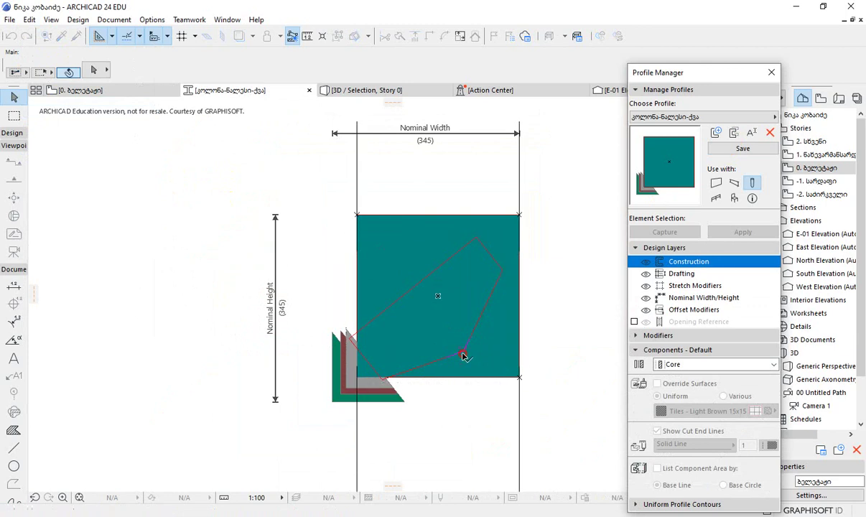
left_click(190, 276)
left_click(180, 373)
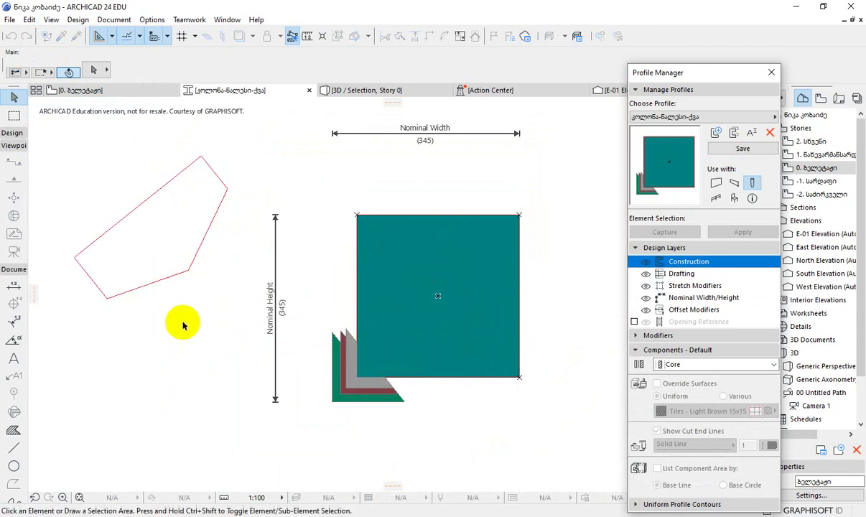
- Select all five outline lines and move them together so their inner corner lands on the profile's origin
left_click(221, 300)
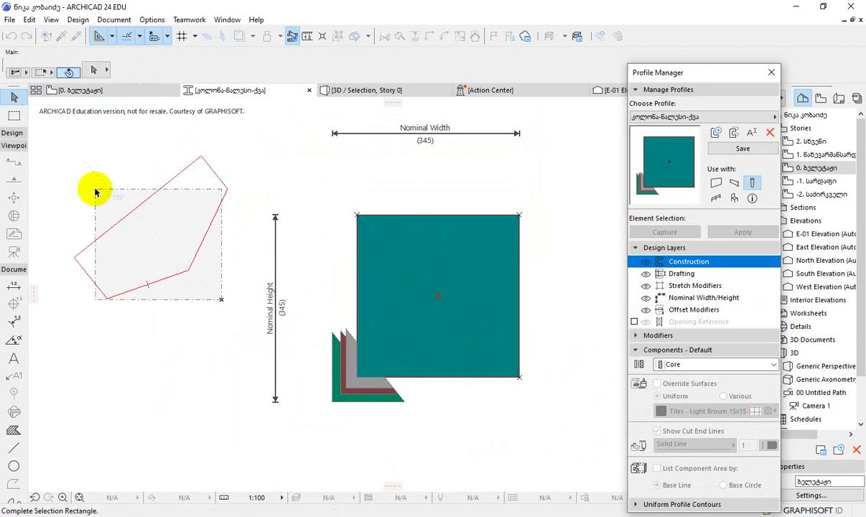
left_click(73, 182)
scroll(209, 301, "down", 2)
scroll(211, 296, "down", 1)
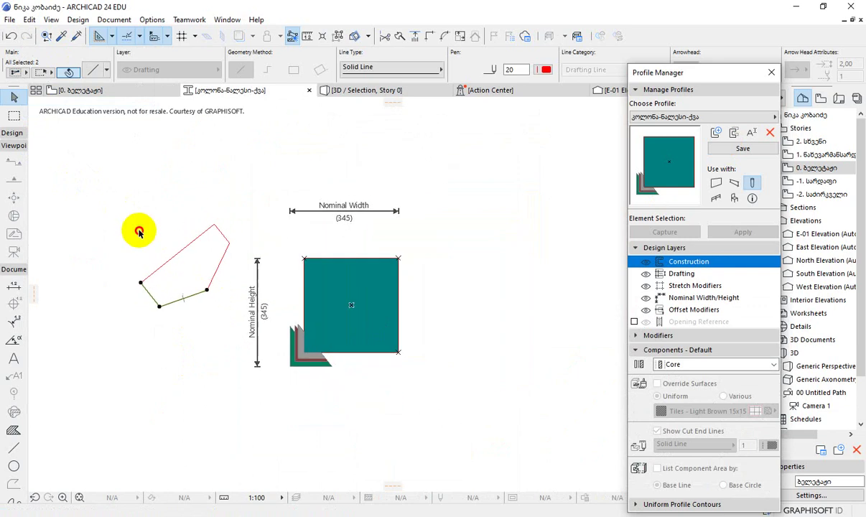
left_click(135, 231)
left_click(105, 199)
left_click(231, 318)
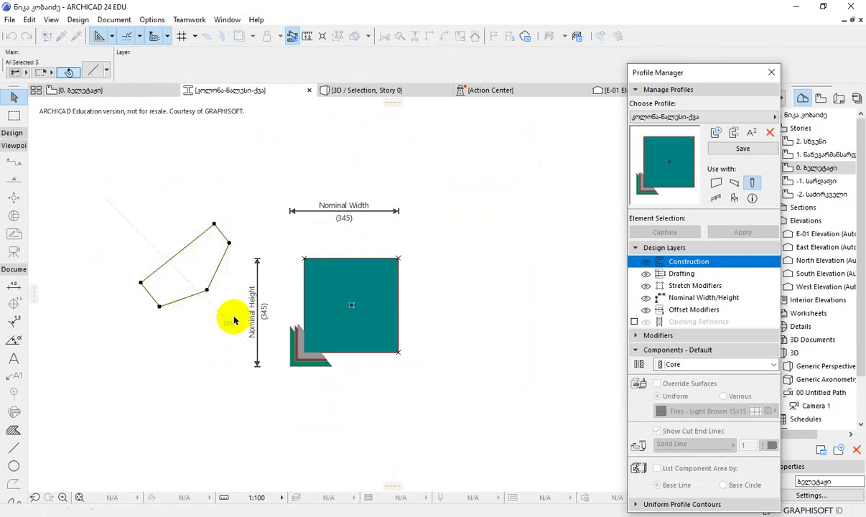
left_click(207, 290)
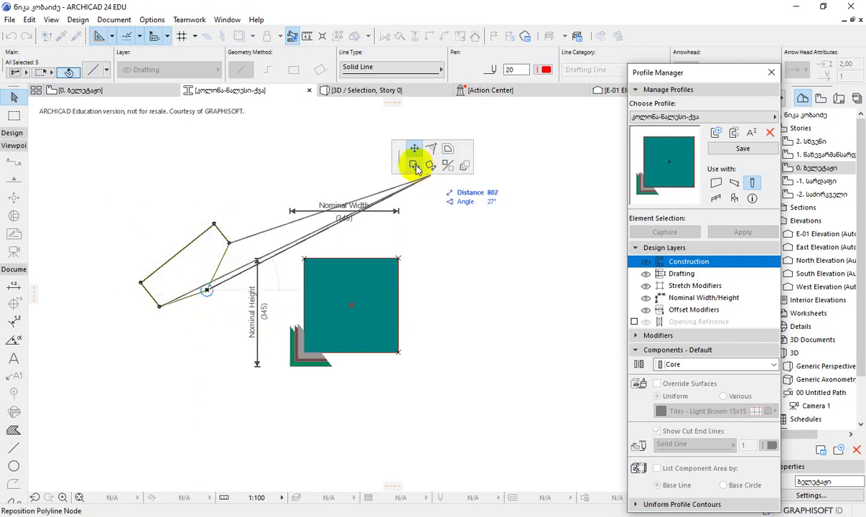
left_click(415, 165)
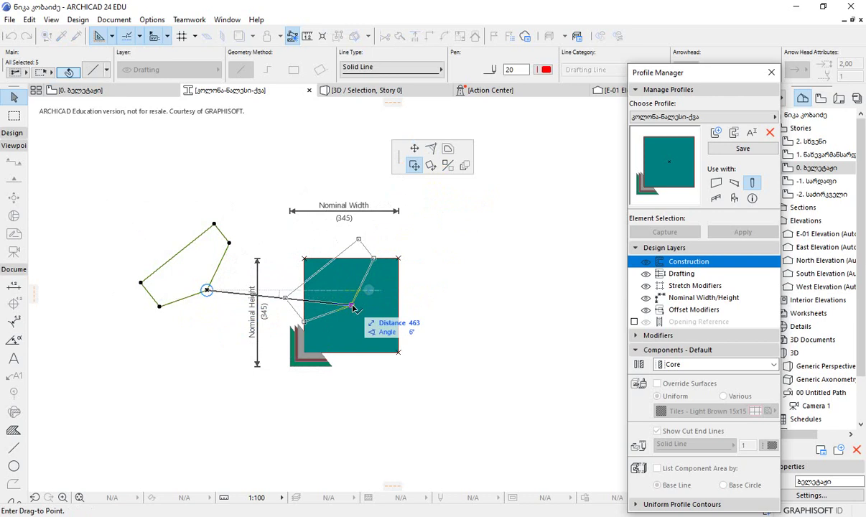
left_click(354, 307)
scroll(295, 319, "up", 3)
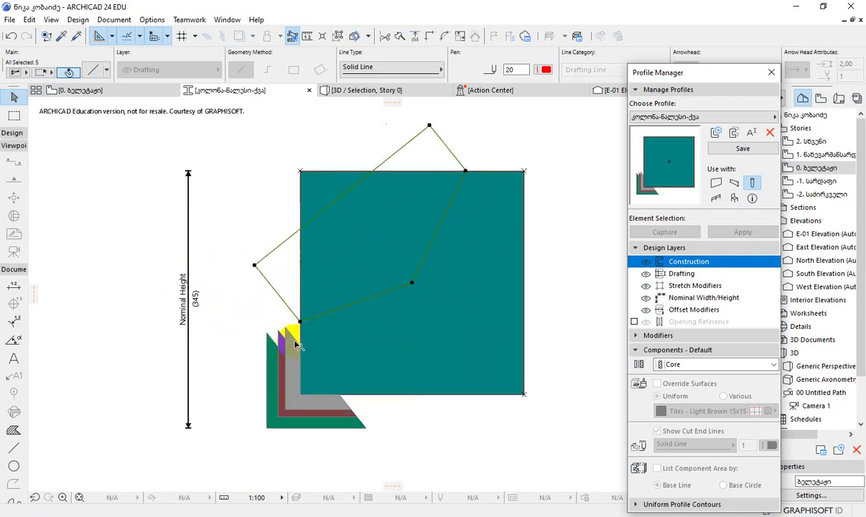
scroll(296, 339, "up", 2)
scroll(300, 383, "down", 4)
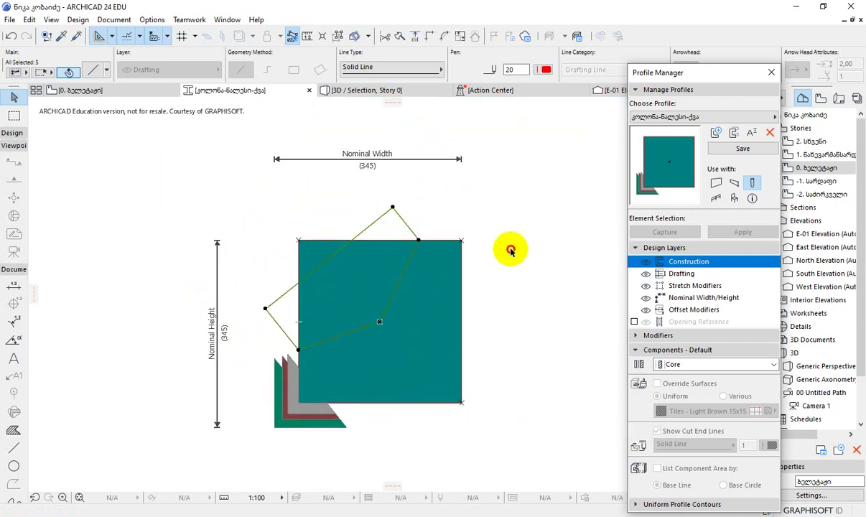
left_click(510, 250)
- Add two nodes to the core fill's left edge, placing them on the outline's lowest corner and its leftmost corner
left_click(337, 310)
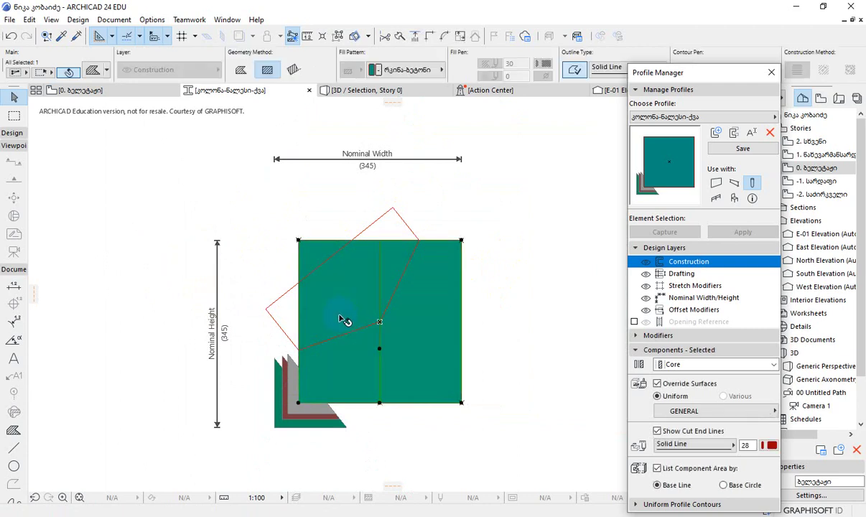
left_click(299, 315)
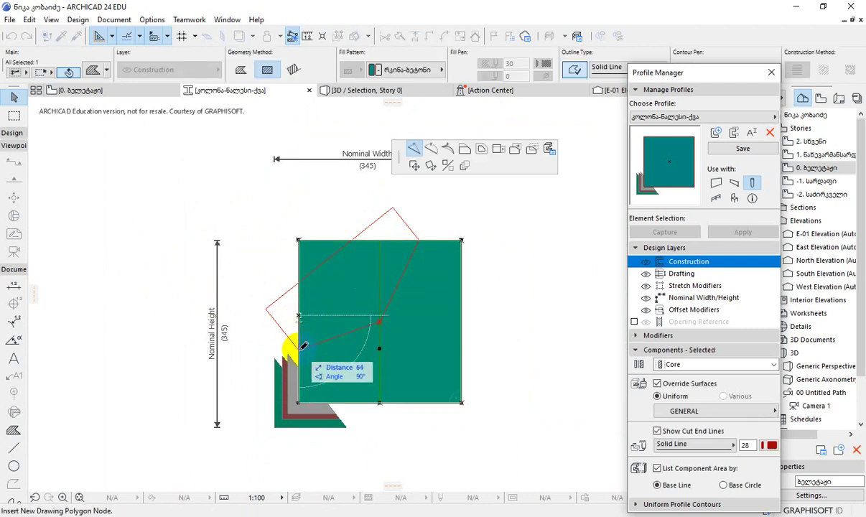
left_click(302, 347)
left_click(300, 316)
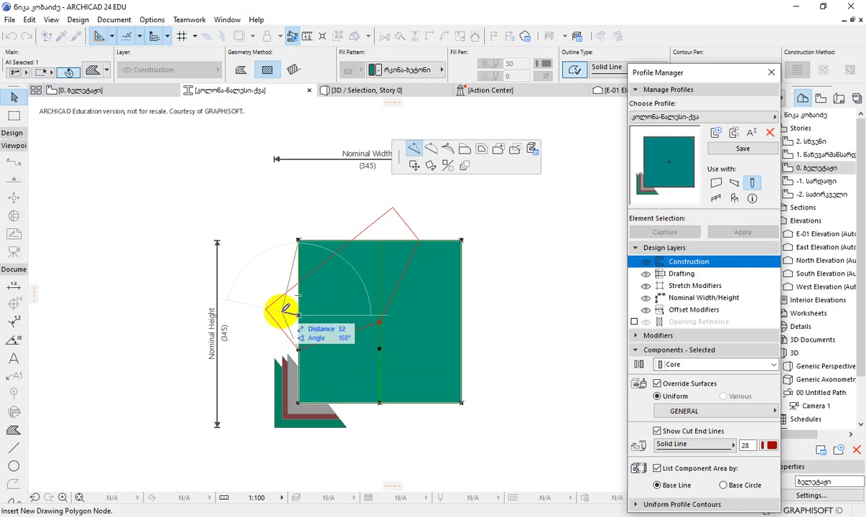
left_click(267, 307)
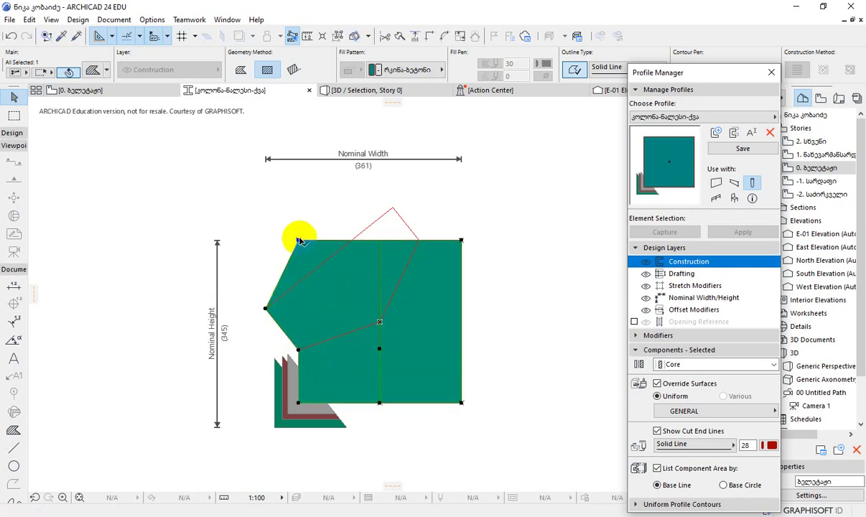
- Move the core fill's upper-left corner node onto the highest corner of the traced outline
left_click(299, 241)
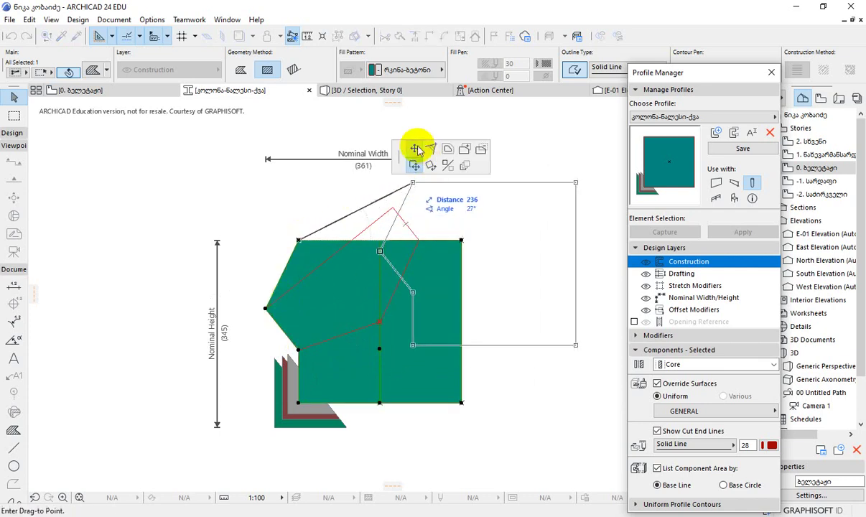
left_click(416, 149)
left_click(394, 207)
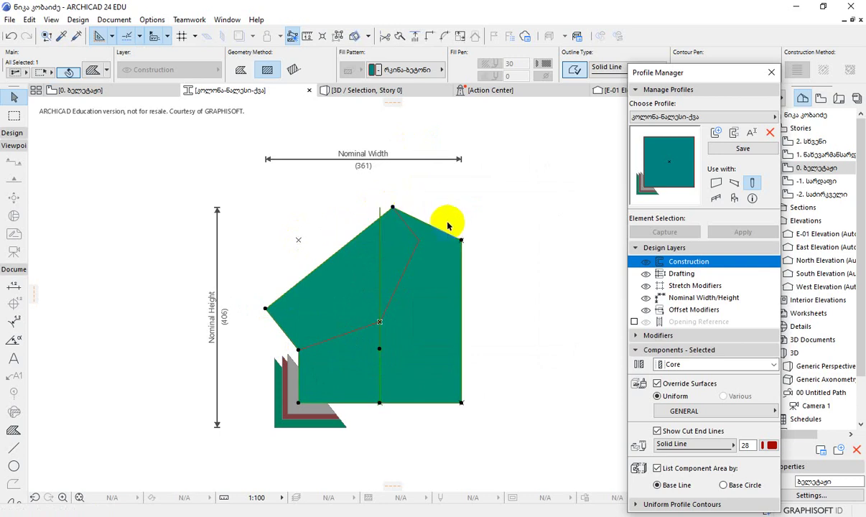
- Add a node to the core fill's sloping upper-right edge at the outline's right corner, and save the profile
left_click(436, 228)
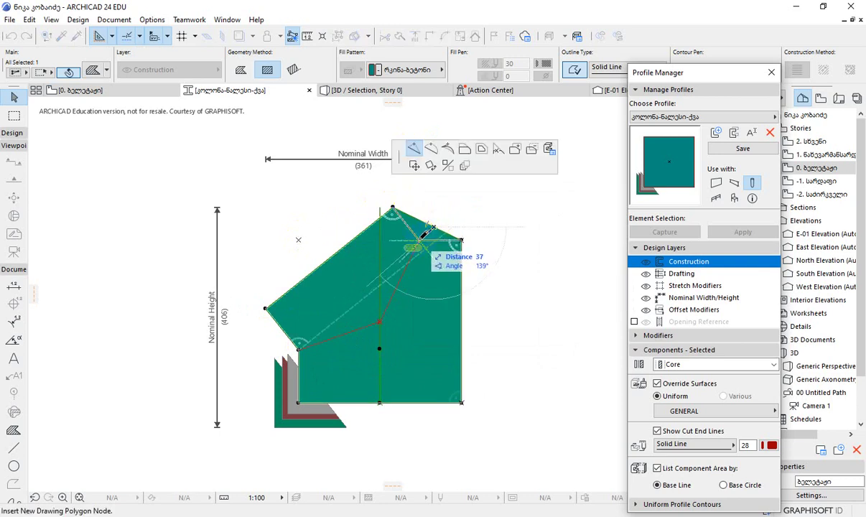
left_click(420, 238)
left_click(495, 316)
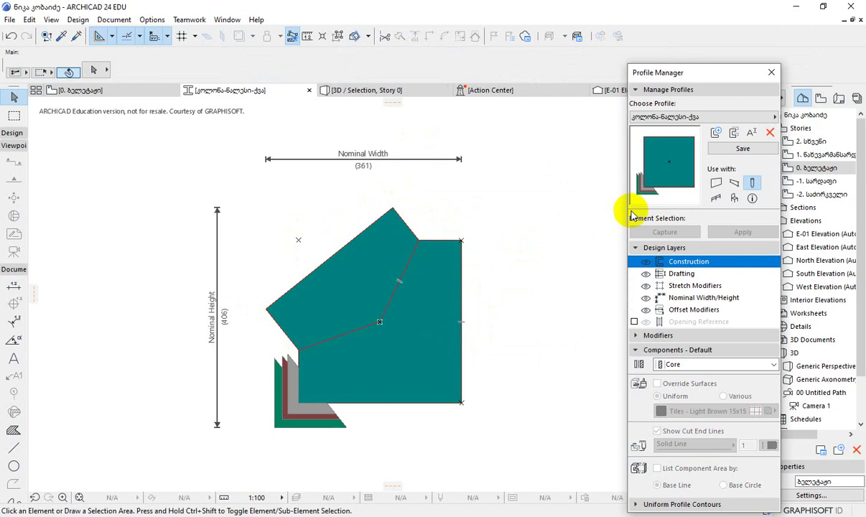
left_click(741, 149)
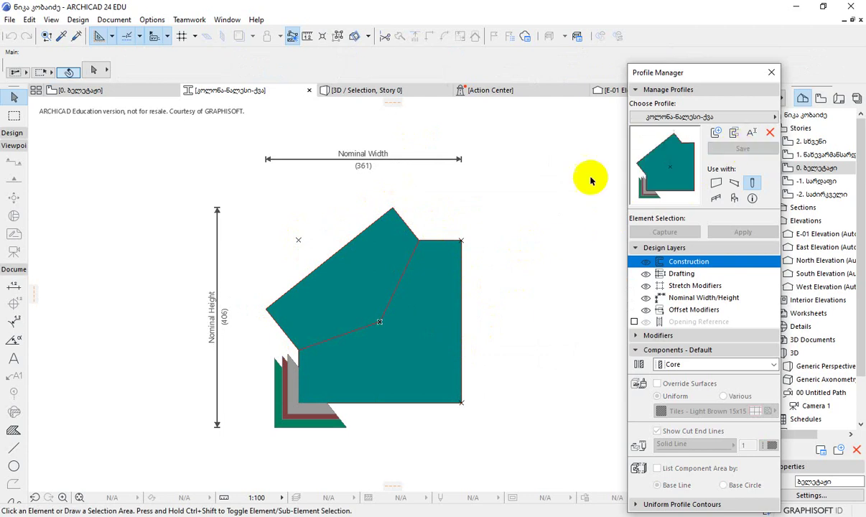
- Examine the reshaped segmented column in 3D from several sides, especially the joint between its stone-clad base and upper part
left_click(401, 93)
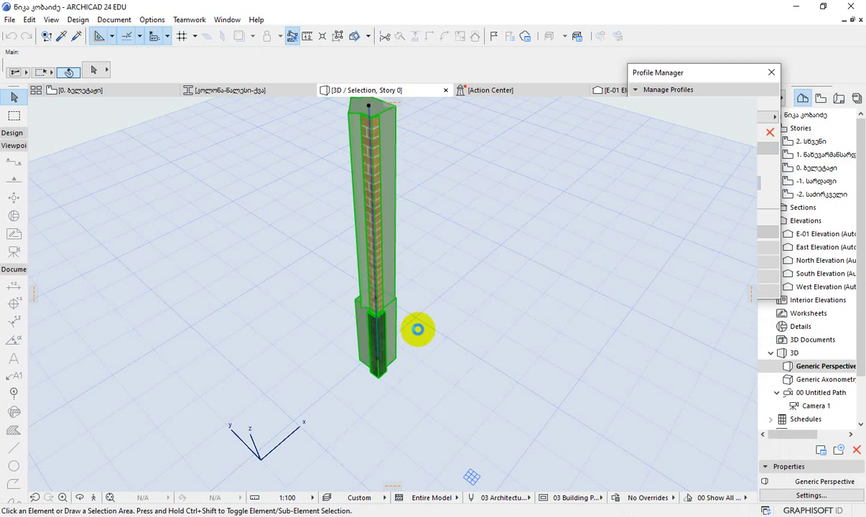
left_click(373, 316)
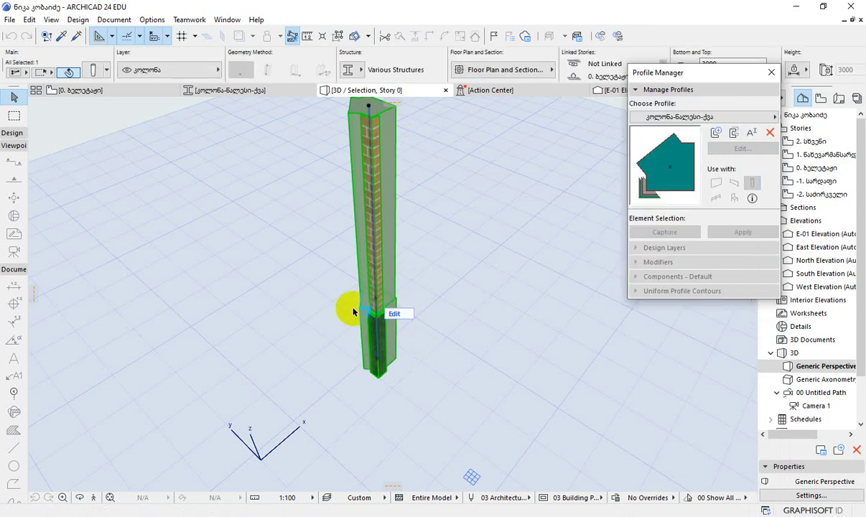
middle_click_drag(331, 316, 479, 305, "shift")
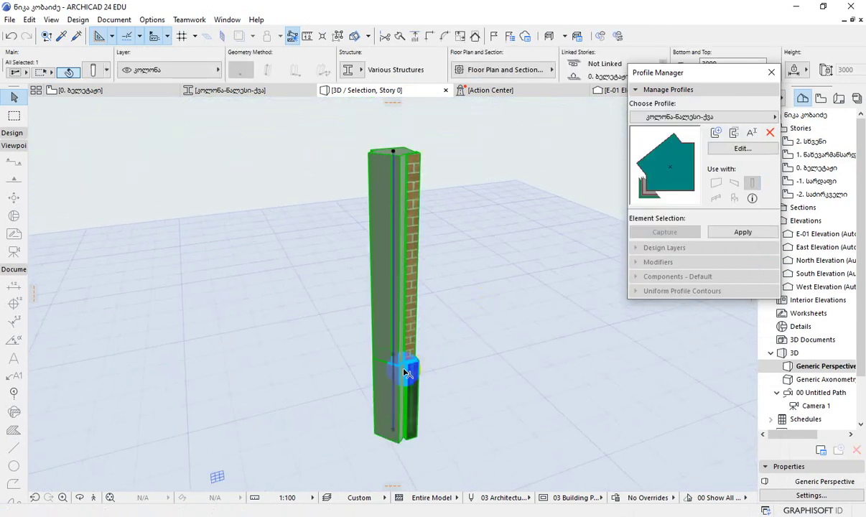
scroll(402, 372, "up", 3)
scroll(400, 370, "up", 5)
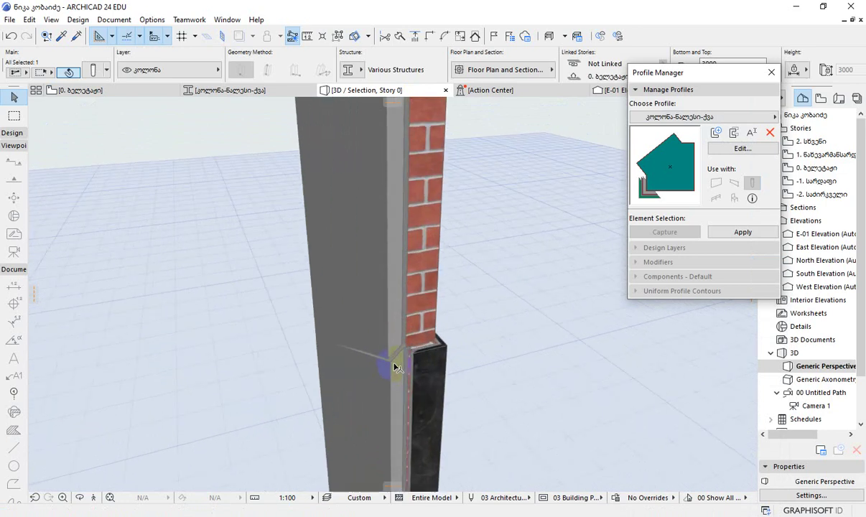
scroll(394, 366, "up", 3)
middle_click_drag(392, 358, 95, 380, "shift")
middle_click_drag(422, 350, 261, 379, "shift")
left_click(259, 378)
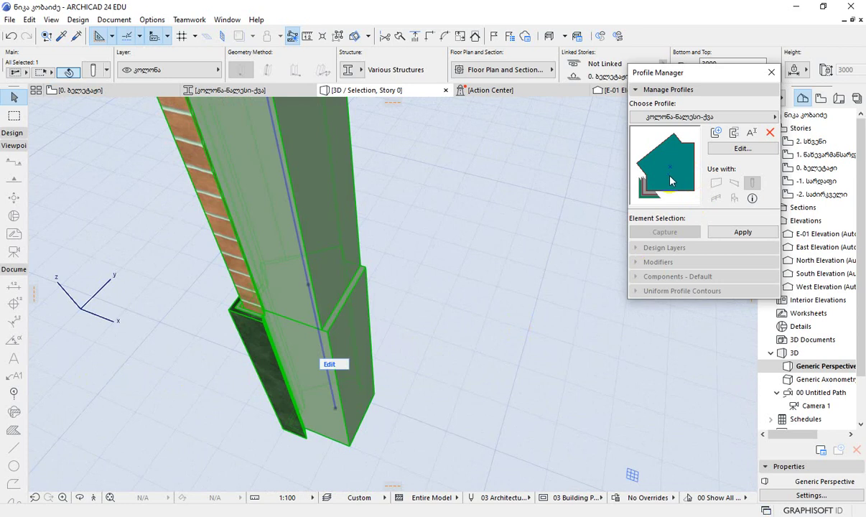
scroll(540, 314, "down", 3)
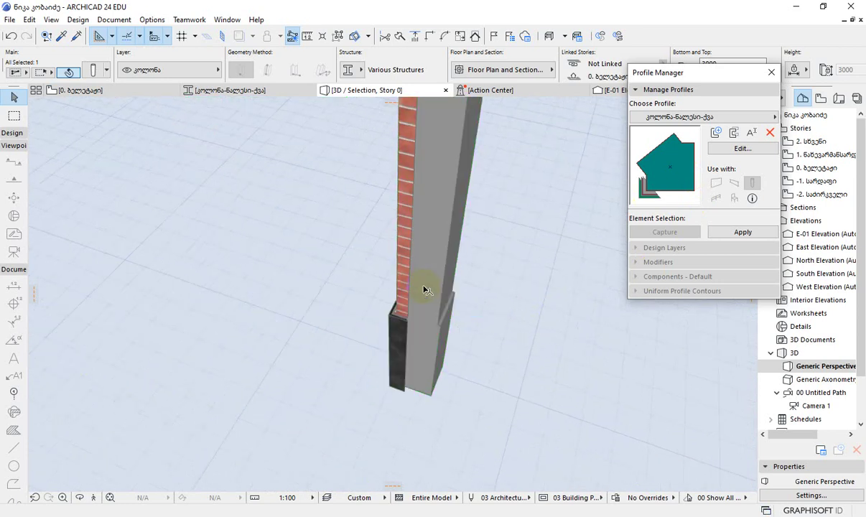
- Reopen the კოლონა-ნალესი-ქვა profile for editing and examine the leftover hotspot outside its upper-left edge
left_click(744, 152)
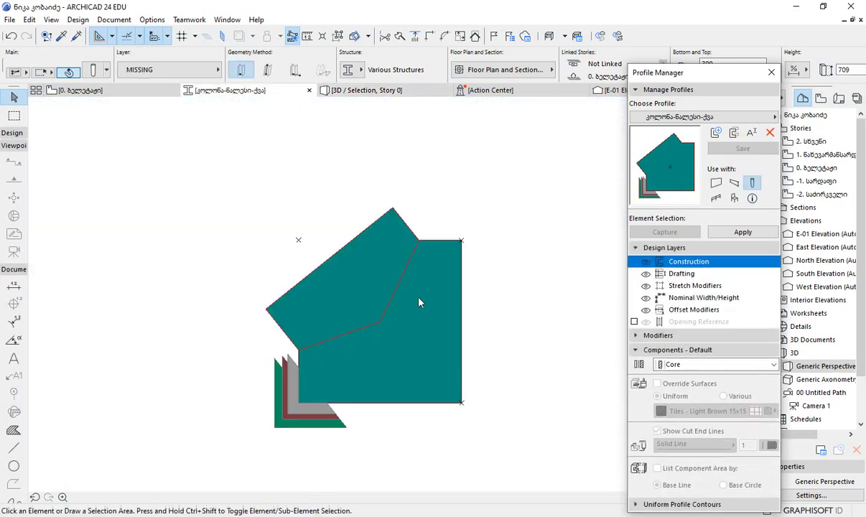
left_click(300, 241)
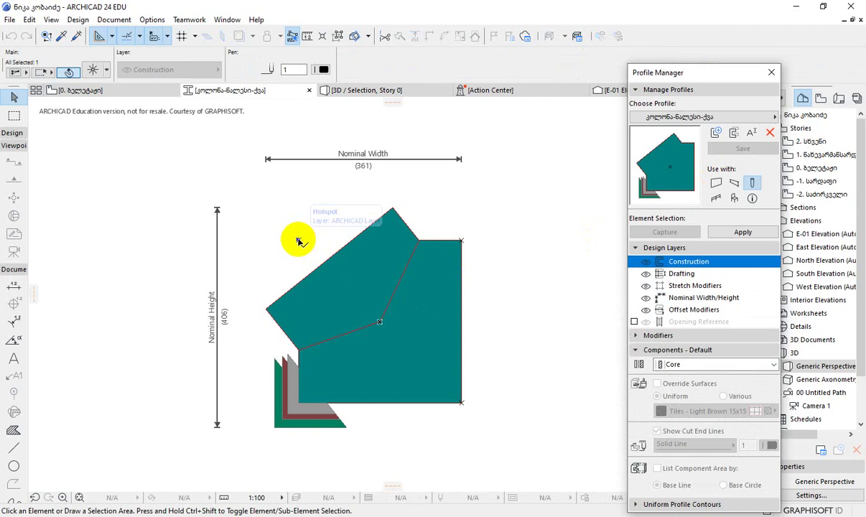
scroll(453, 292, "down", 5)
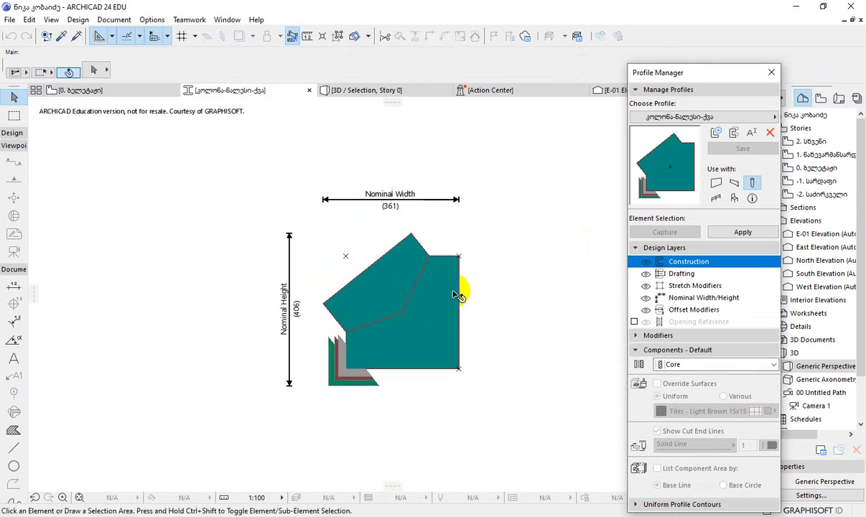
left_click(417, 280)
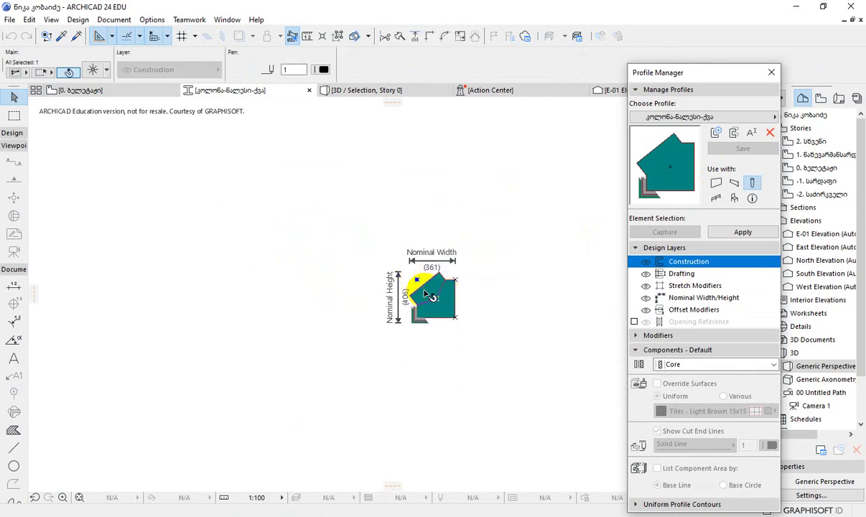
left_click(494, 298)
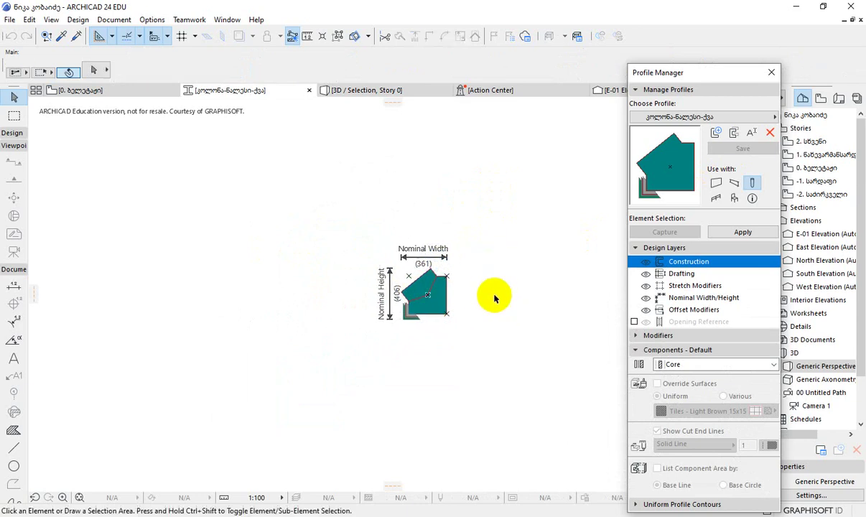
scroll(410, 278, "up", 1)
scroll(410, 277, "up", 3)
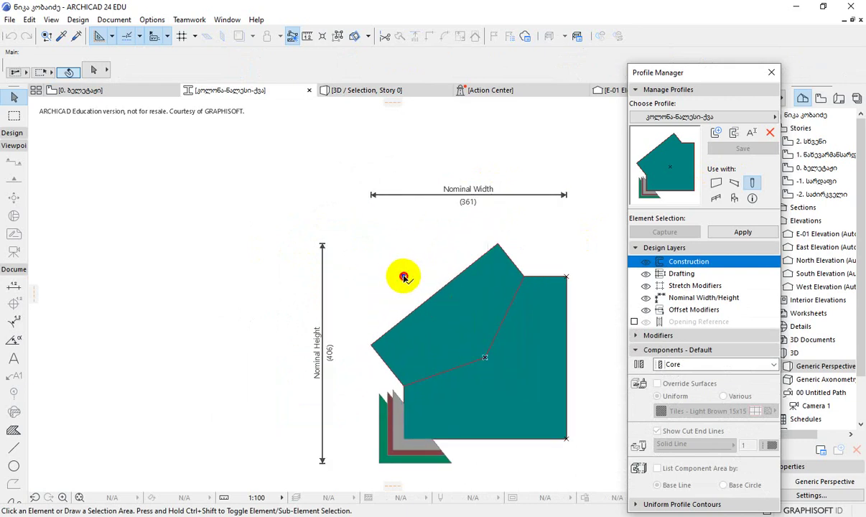
scroll(326, 336, "down", 5)
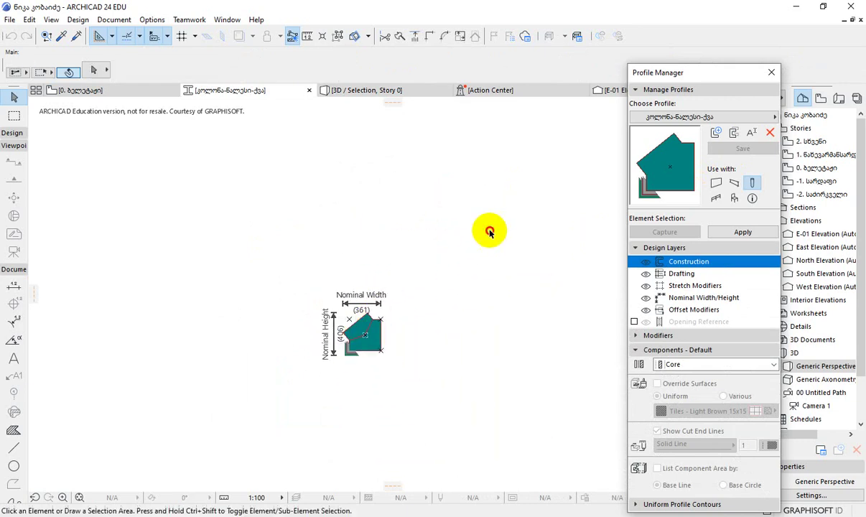
- Open the კოლონა-ნალესი profile and examine the leftover hotspot beyond its sloped upper-left edge
left_click(687, 116)
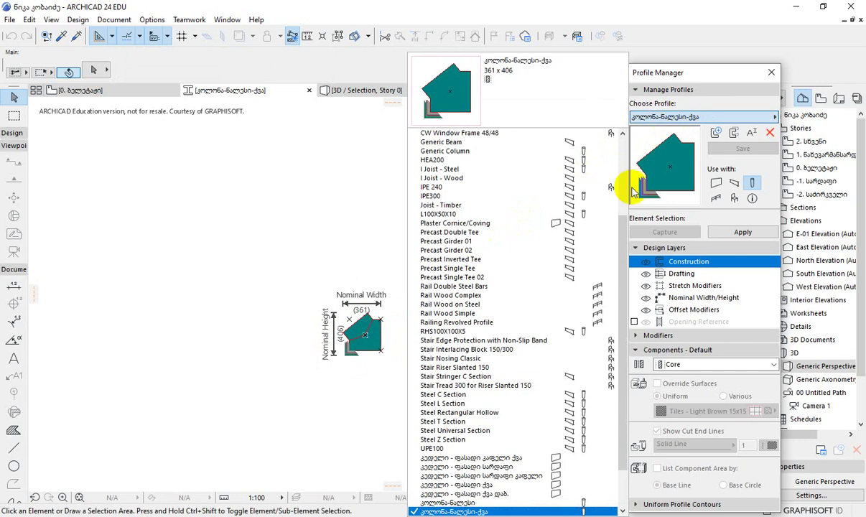
left_click(452, 503)
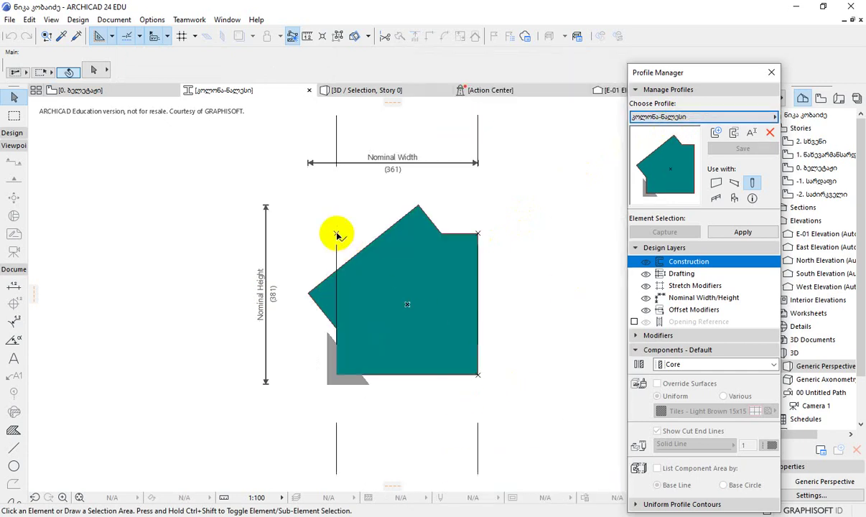
left_click(335, 234)
scroll(308, 381, "down", 6)
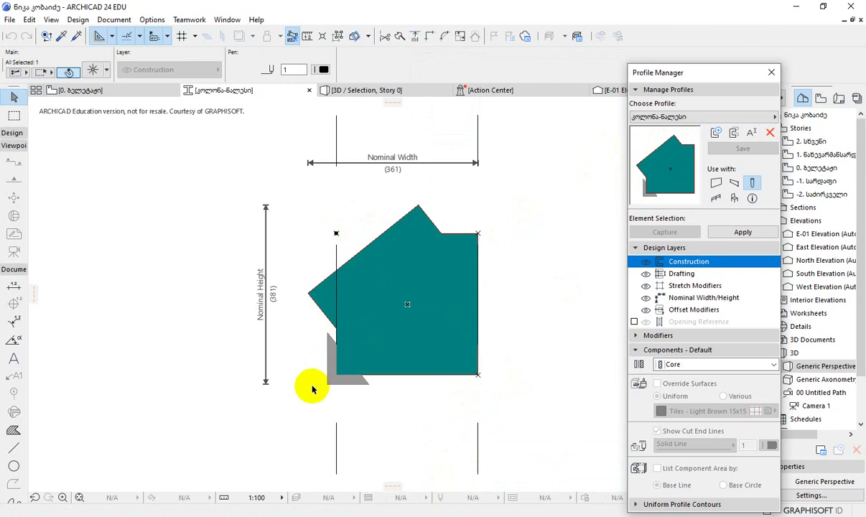
middle_click_drag(463, 376, 506, 303)
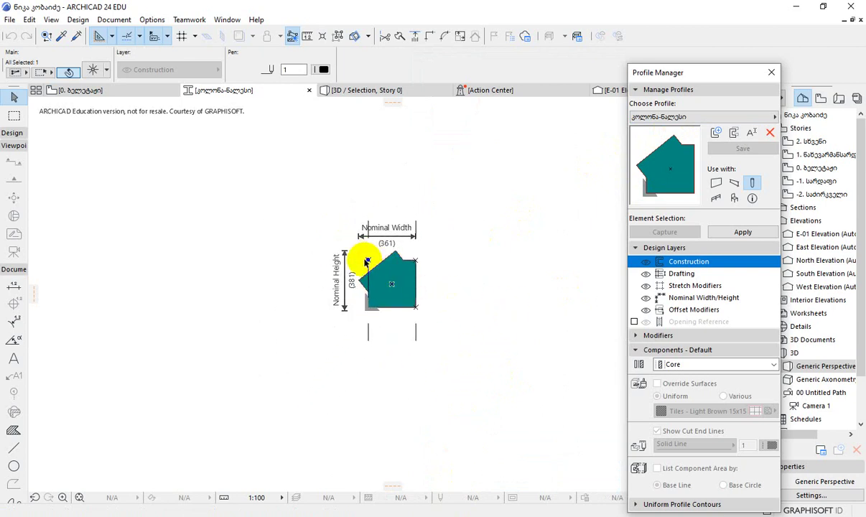
left_click(450, 338)
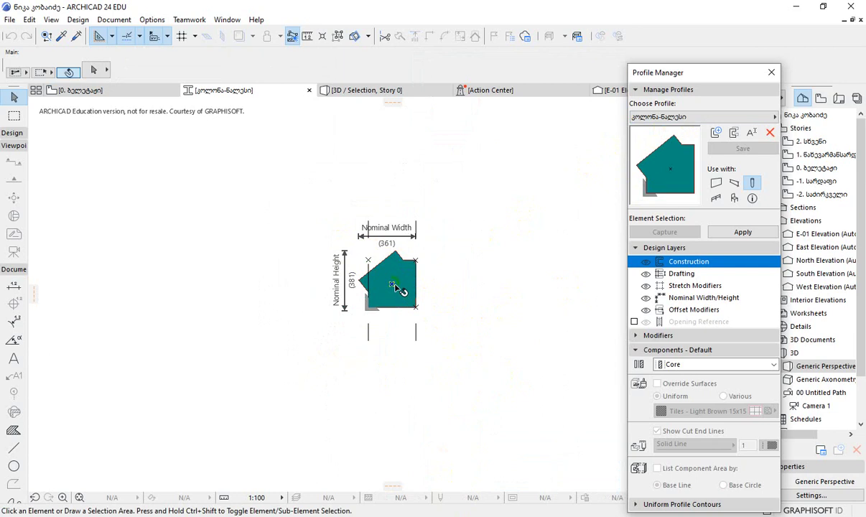
- Examine the კოლონა-ნალესი profile's origin in relation to the hotspot outside its upper-left edge
scroll(368, 262, "up", 5)
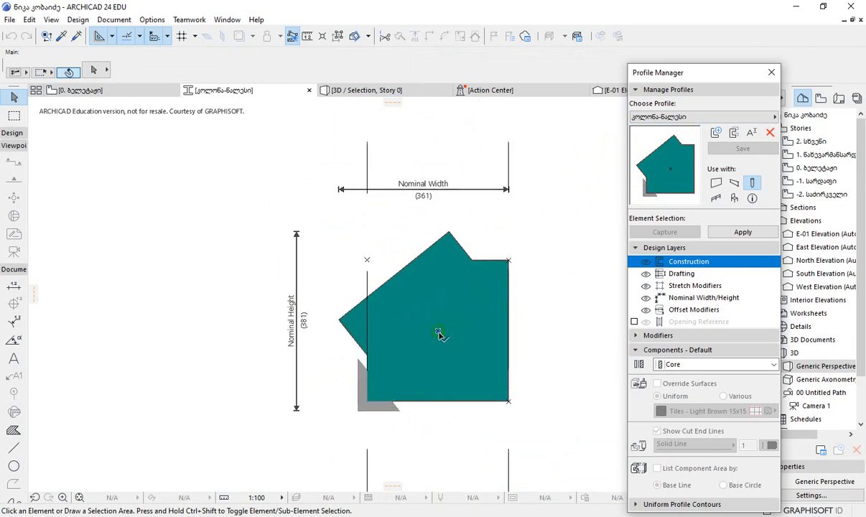
left_click(439, 335)
mouse_move(561, 324)
middle_mouse_down()
mouse_move(455, 313)
mouse_move(337, 322)
middle_mouse_up()
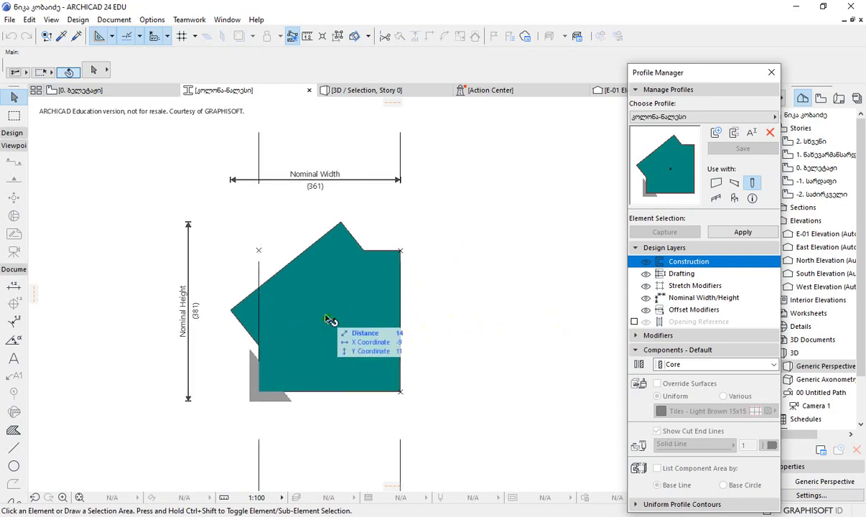
left_click(284, 270)
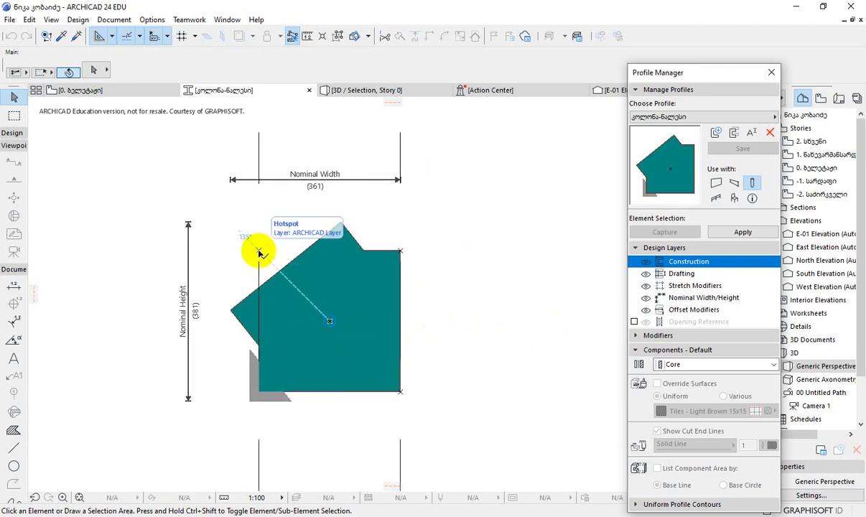
left_click(259, 251)
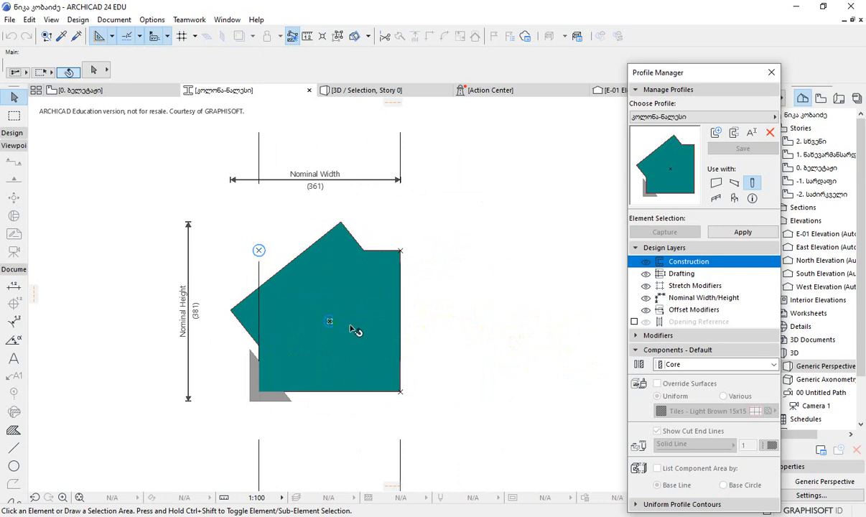
left_click(479, 365)
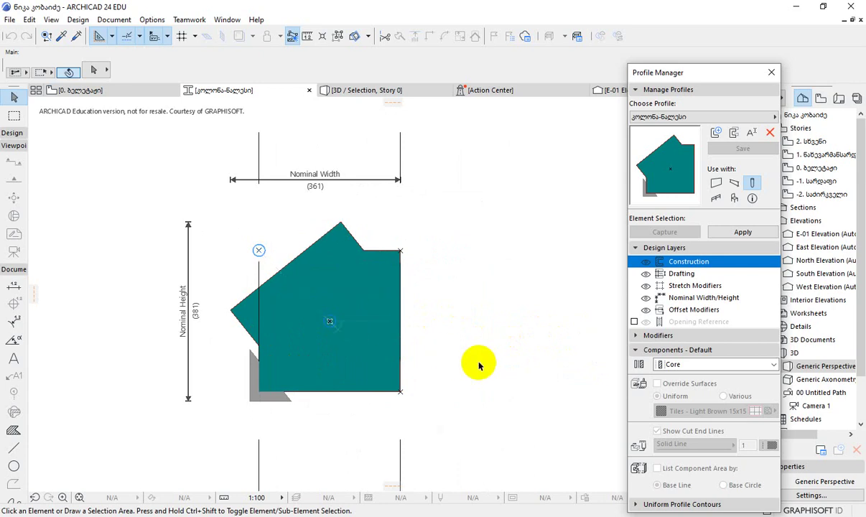
scroll(474, 351, "down", 2)
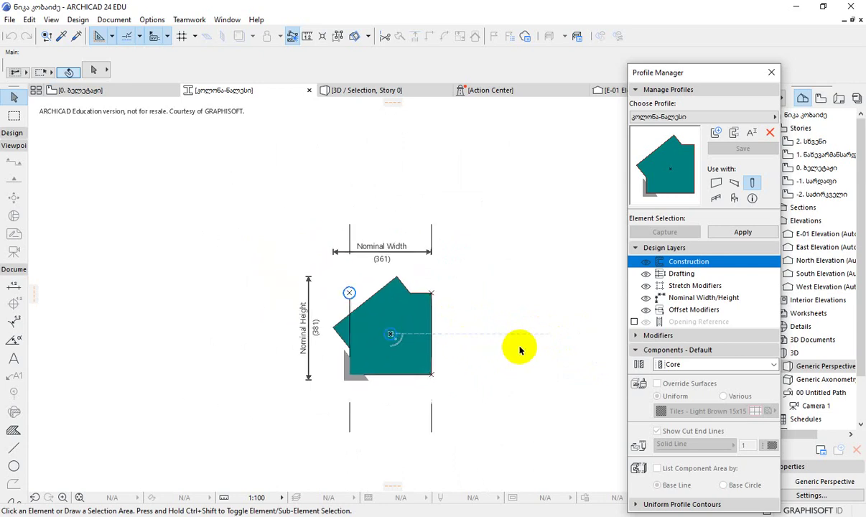
middle_click_drag(517, 344, 464, 335)
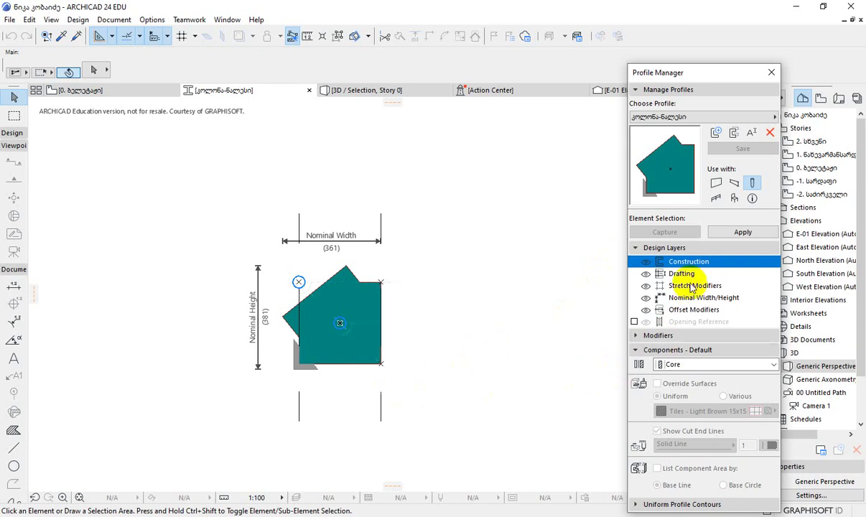
- Switch back to the კოლონა-ნალესი-ქვა profile and examine its outline and layered cladding
left_click(689, 118)
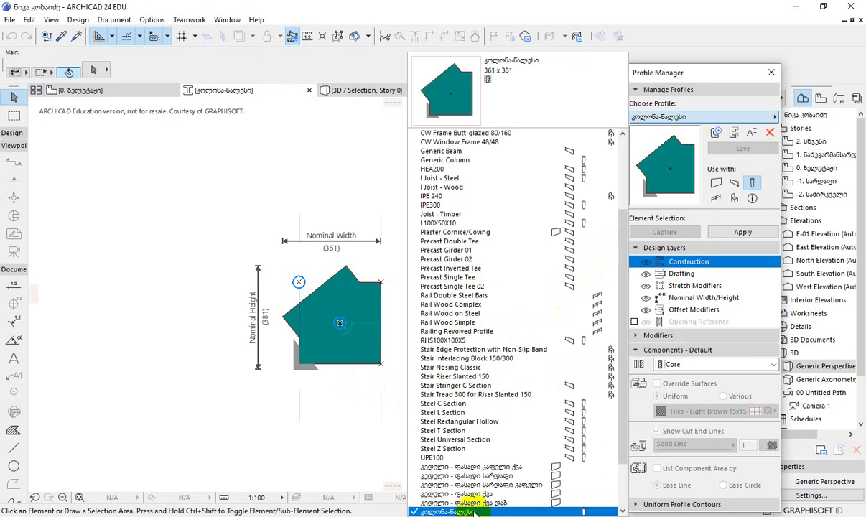
scroll(476, 509, "down", 2)
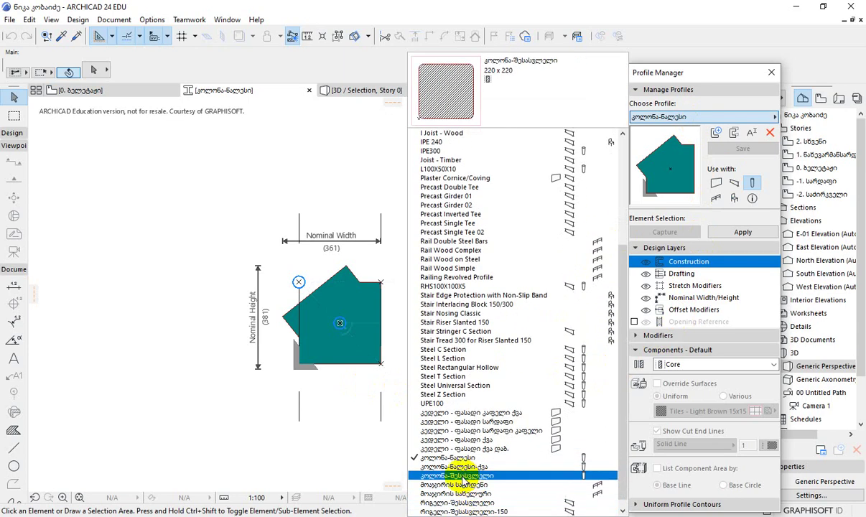
left_click(476, 466)
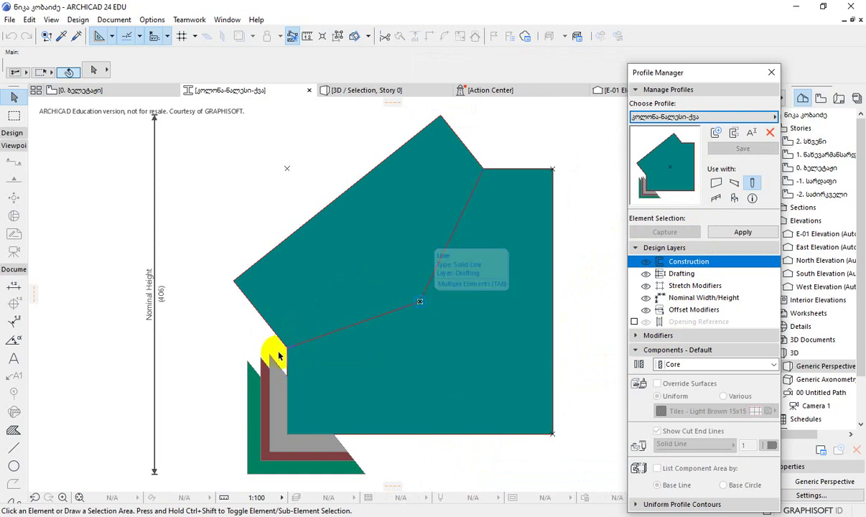
scroll(272, 354, "down", 5)
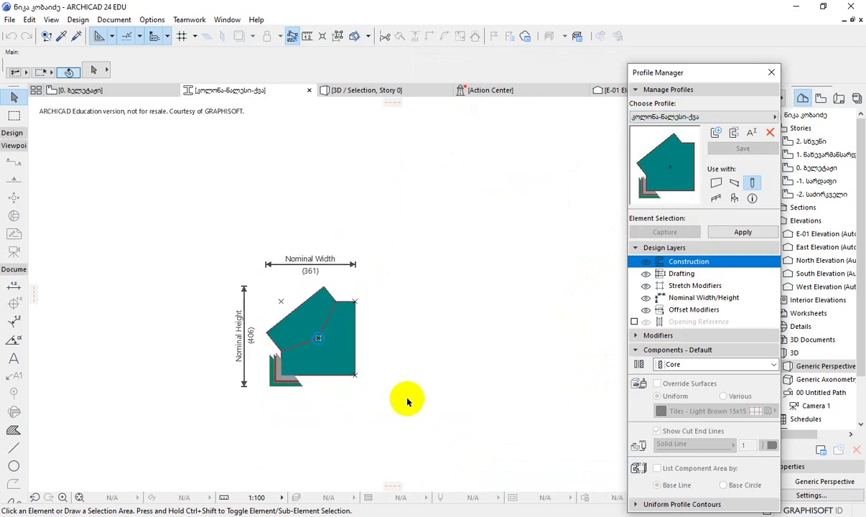
middle_click_drag(401, 392, 396, 367)
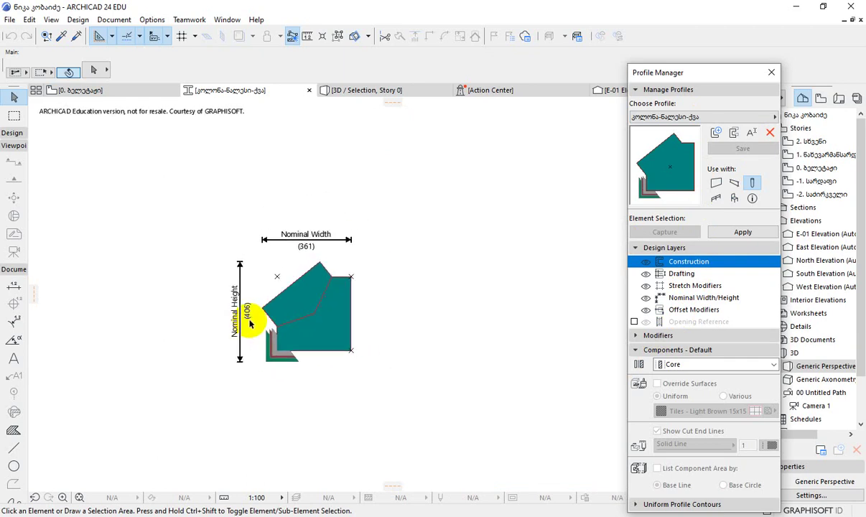
- Remove the inner dividing line from the კოლონა-ნალესი-ქვა profile so its core becomes a single fill
middle_click_drag(393, 302, 409, 304)
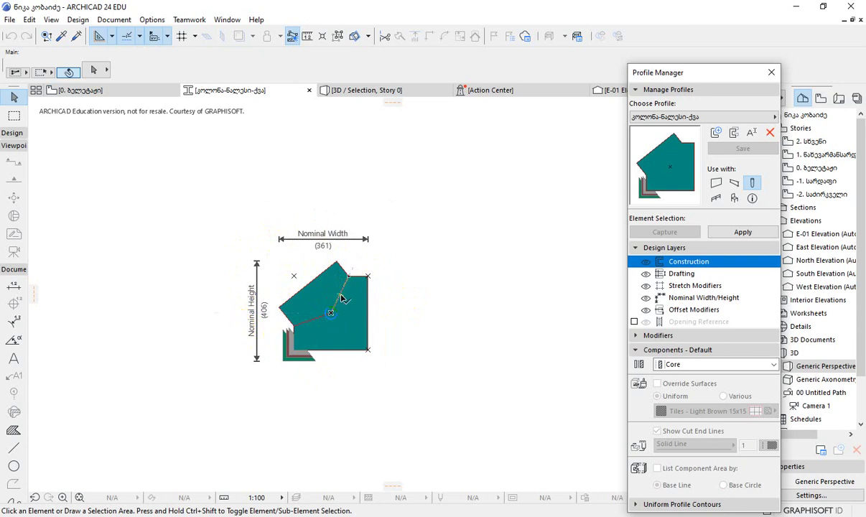
left_click(342, 298)
left_click(450, 299)
left_click(361, 275)
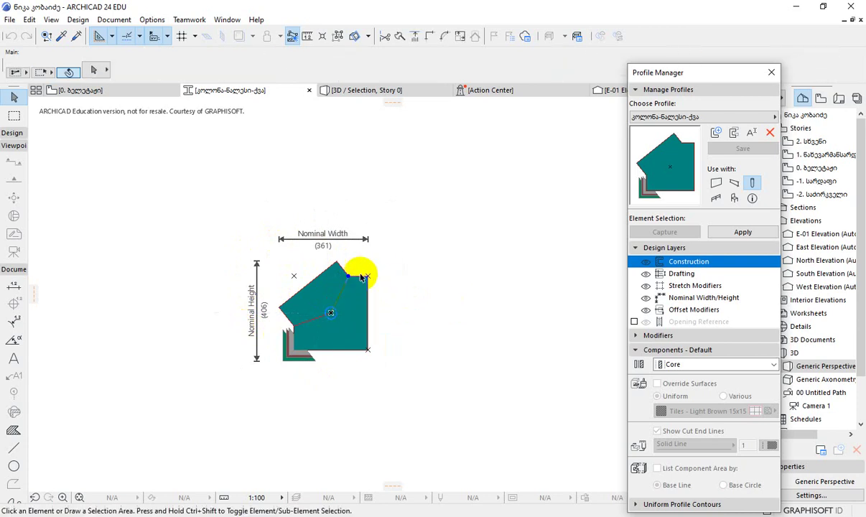
left_click(348, 272)
left_click(359, 273)
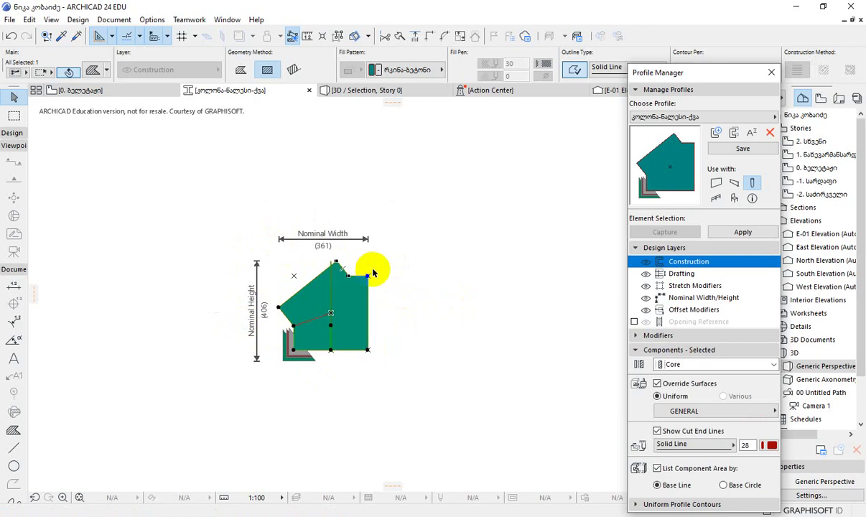
- Examine the core outline's corners in the profile and compare the column with the angled wall on the 0. ბელეტაჟი floor plan
left_click(287, 323)
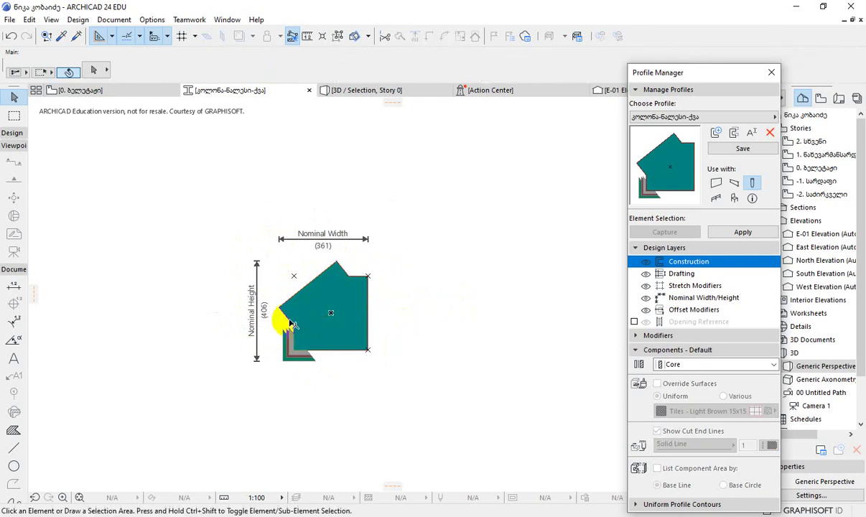
left_click(290, 307)
left_click(288, 302)
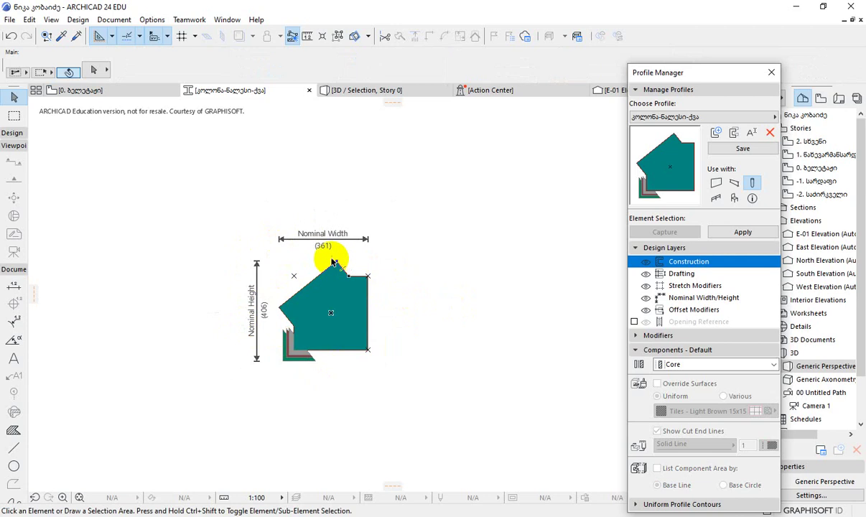
left_click_drag(323, 244, 363, 285)
left_click(433, 302)
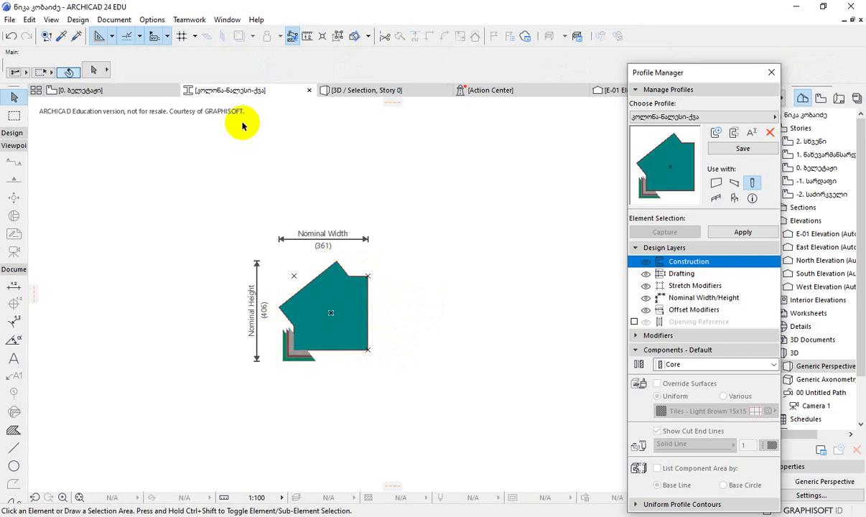
left_click(137, 90)
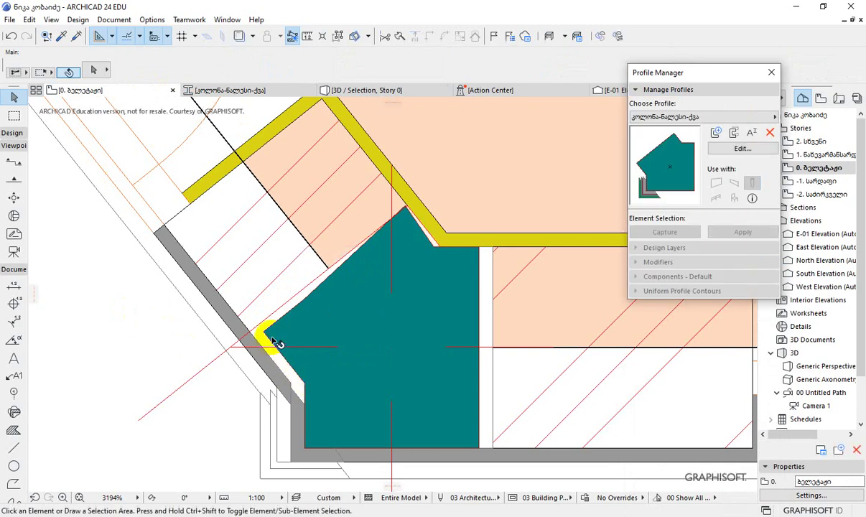
mouse_move(304, 407)
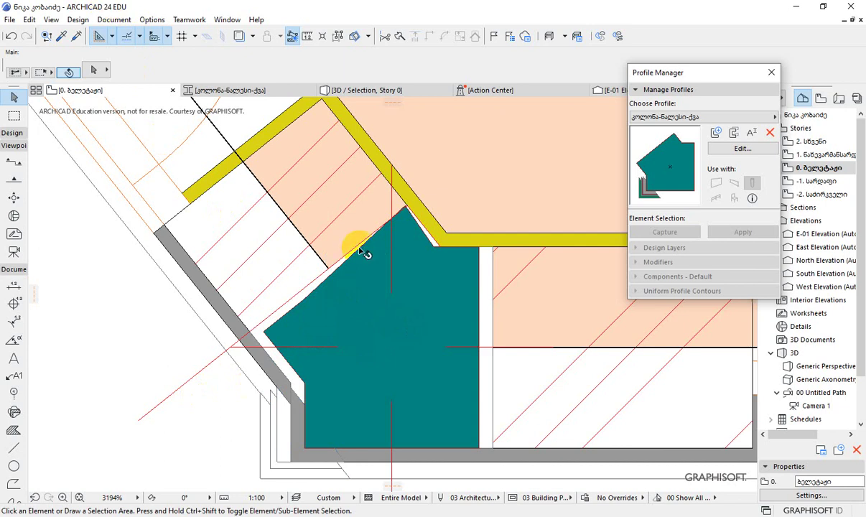
scroll(315, 308, "up", 5)
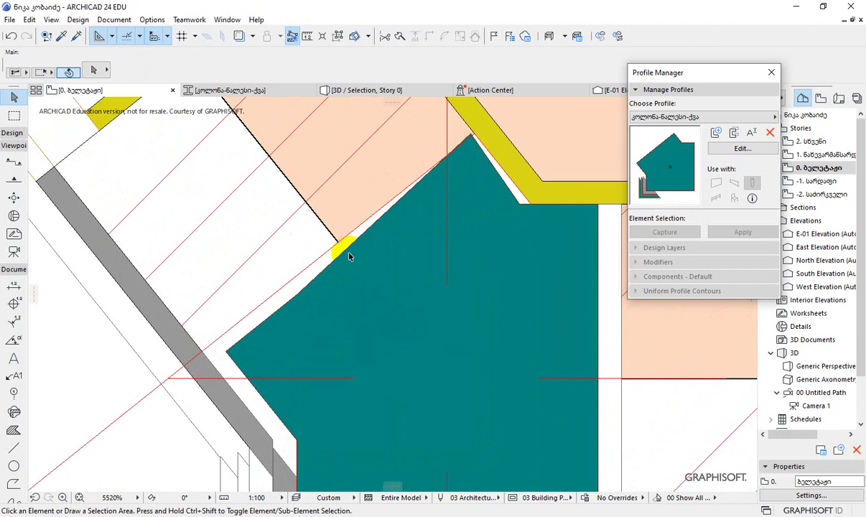
scroll(230, 343, "down", 10)
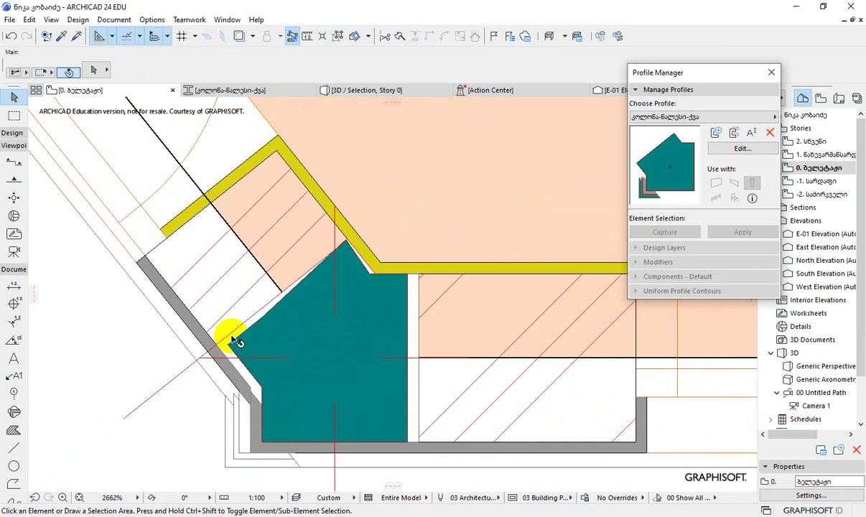
- Examine the corner column's segment settings for the კოლონა-ნალესი and კოლონა-ნალესი-ქვა segments, leaving them unchanged
left_click(270, 350)
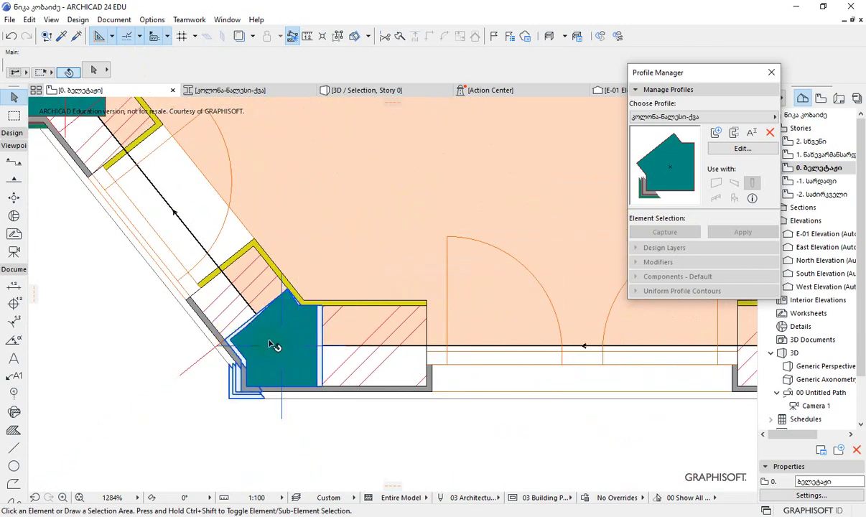
left_click(267, 338)
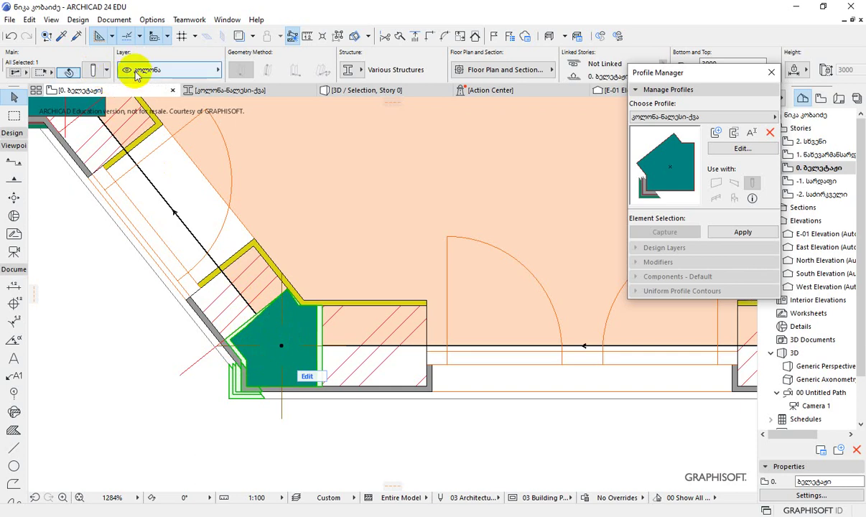
left_click(92, 69)
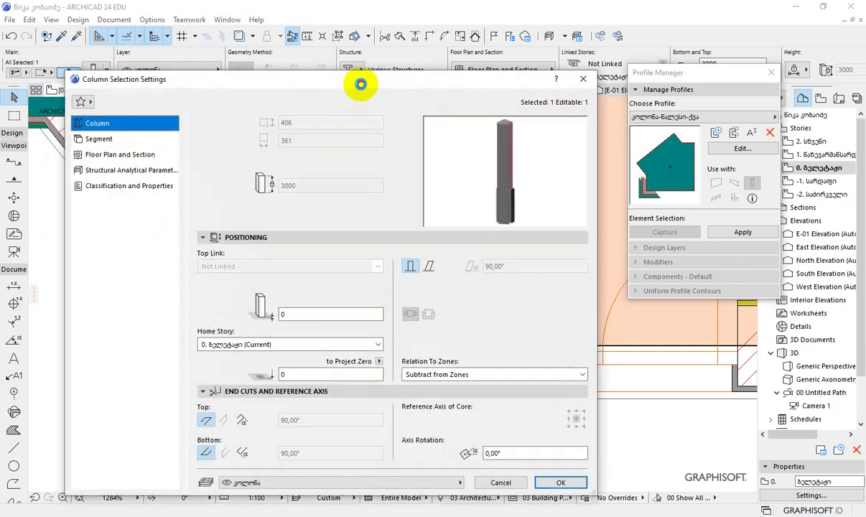
left_click_drag(359, 81, 485, 79)
left_click(223, 139)
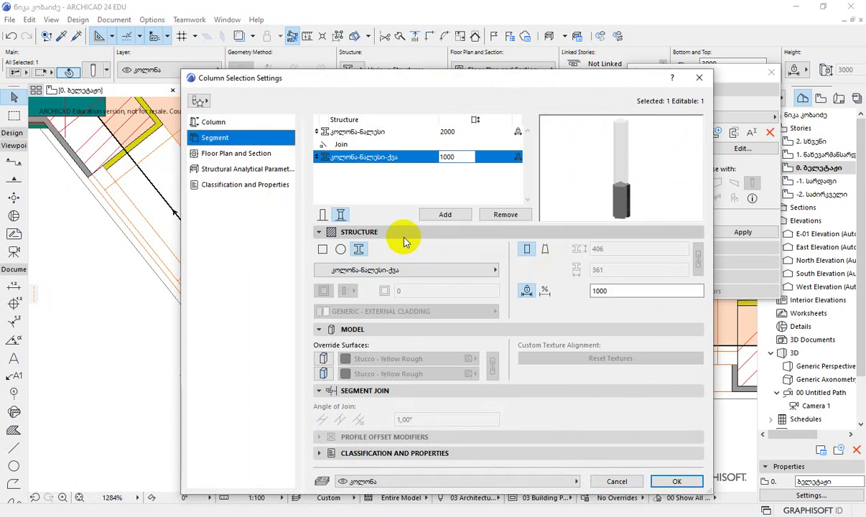
left_click(366, 131)
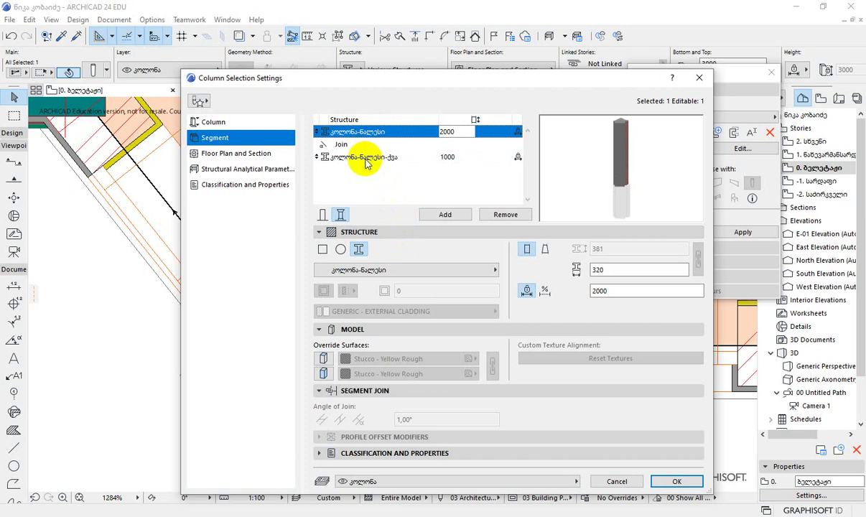
left_click(366, 158)
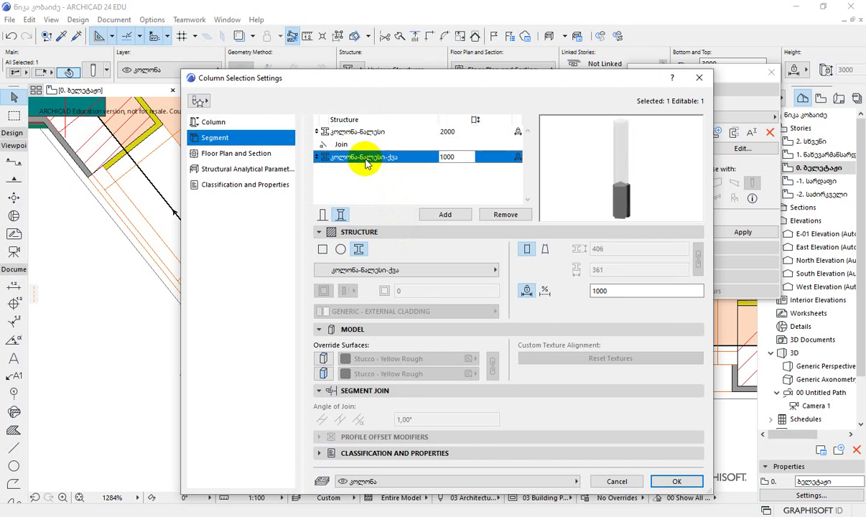
left_click(617, 482)
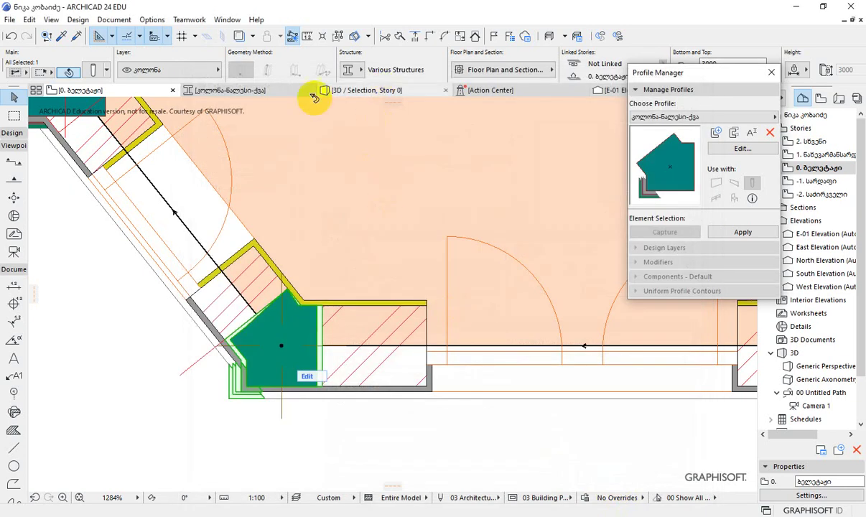
- Examine the joint between the column's upper and lower segments in the 3D view
left_click(366, 91)
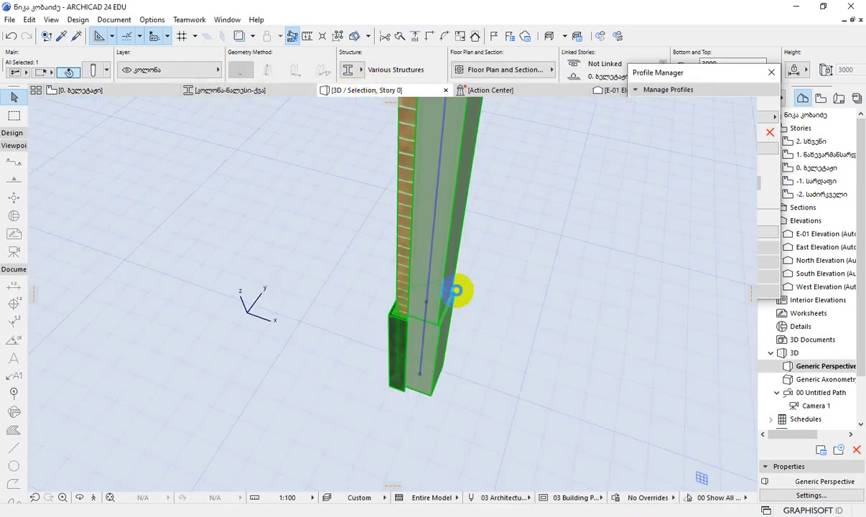
left_click(448, 312)
left_click(511, 257)
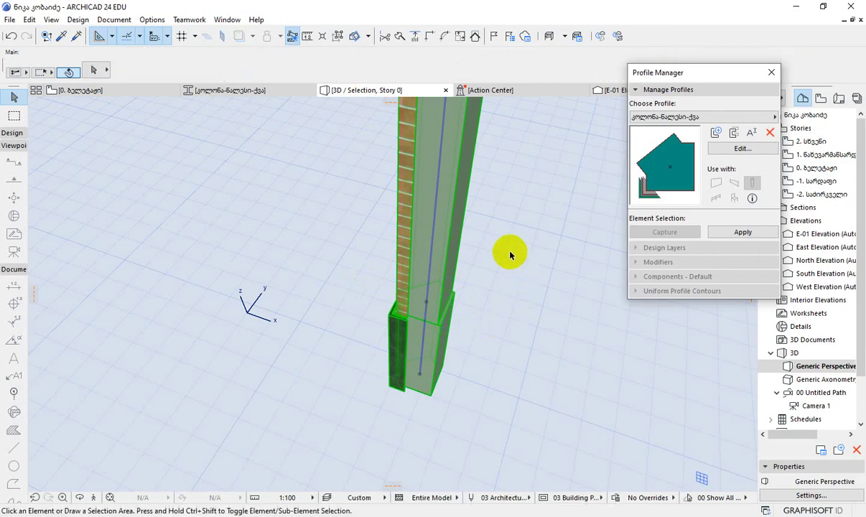
scroll(479, 309, "up", 10)
scroll(433, 328, "down", 5)
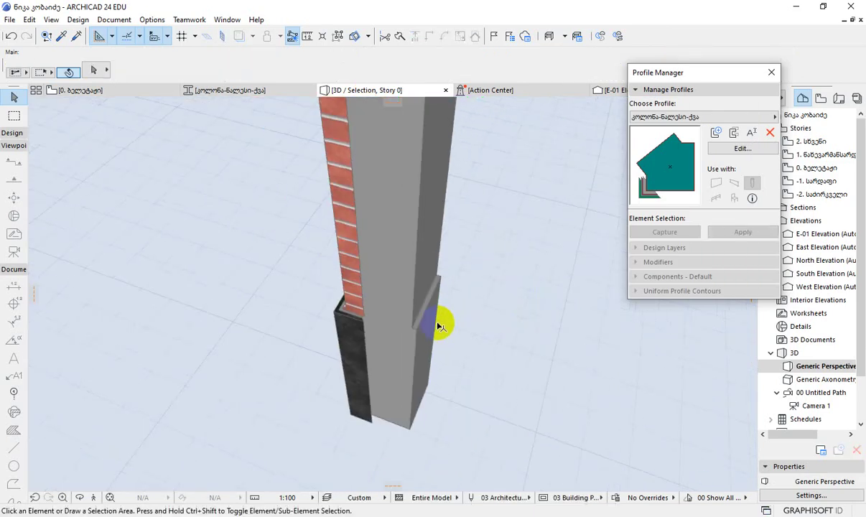
left_click(405, 293)
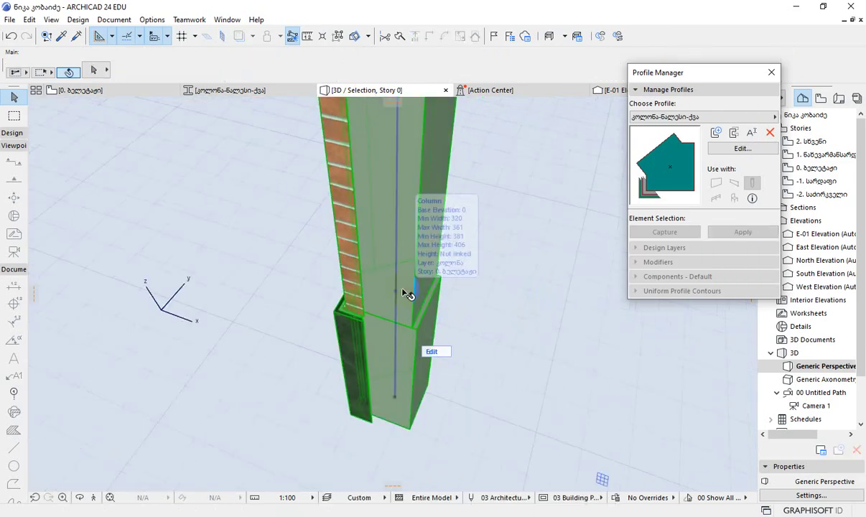
left_click(466, 331)
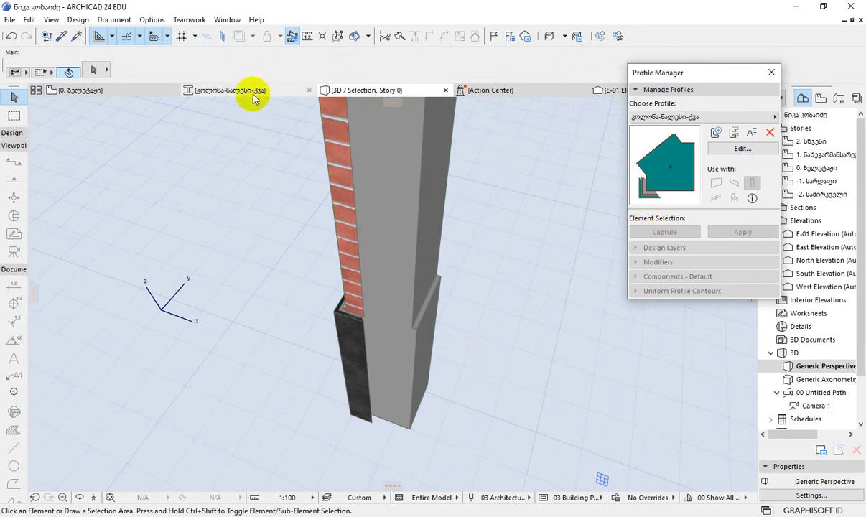
- Reopen the კოლონა-ნალესი-ქვა profile for editing and copy its core fill
left_click(743, 147)
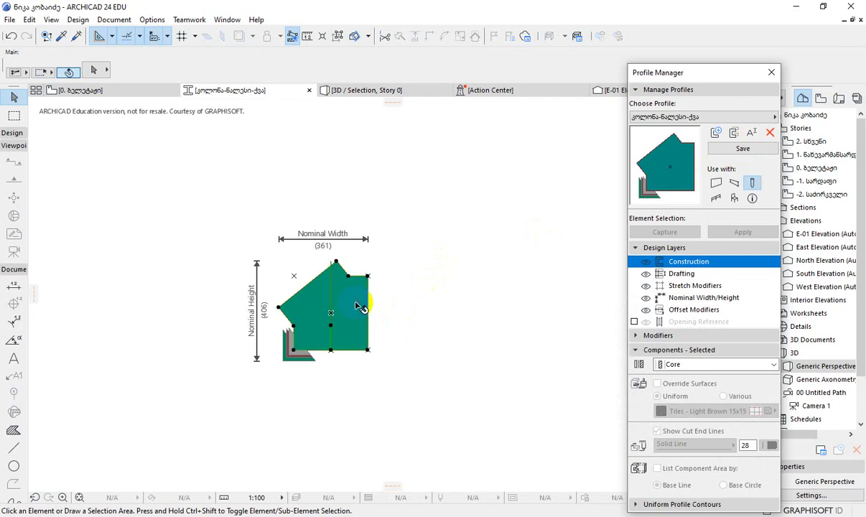
left_click(357, 304)
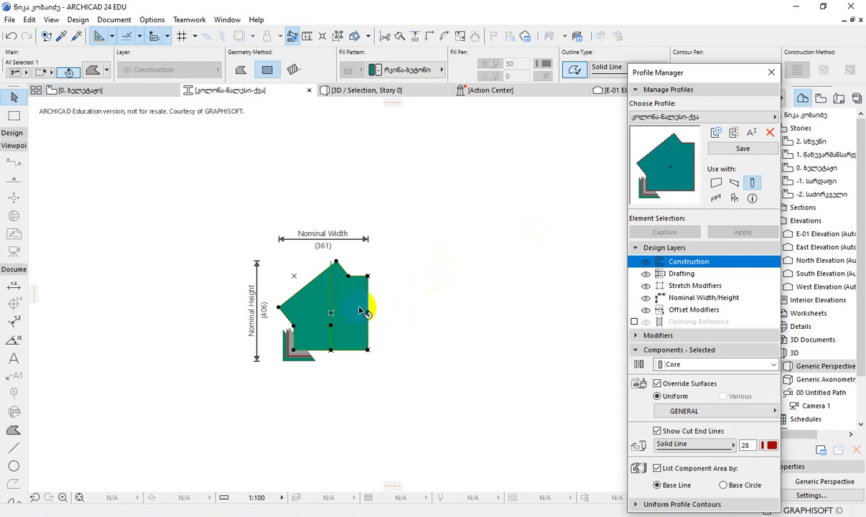
left_click(29, 20)
left_click(45, 98)
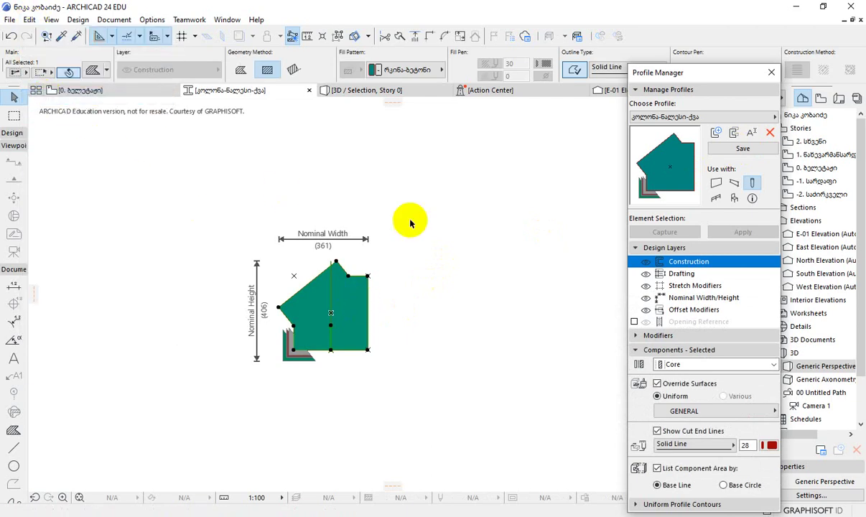
- Switch to the კოლონა-ნალესი profile, saving the changes made to the კოლონა-ნალესი-ქვა profile
left_click(695, 119)
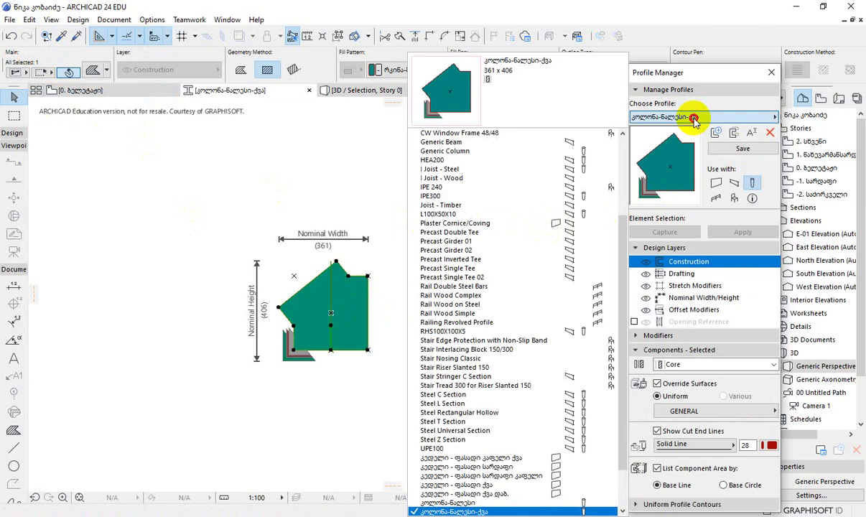
left_click(481, 506)
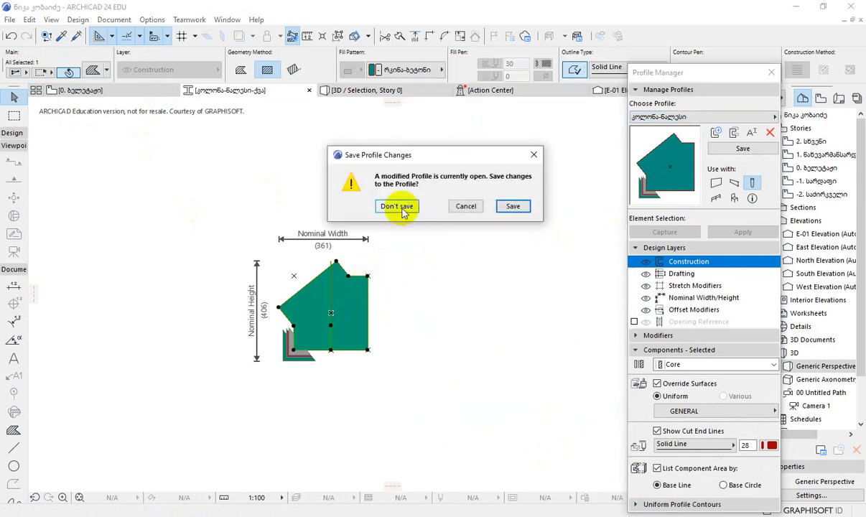
left_click(512, 206)
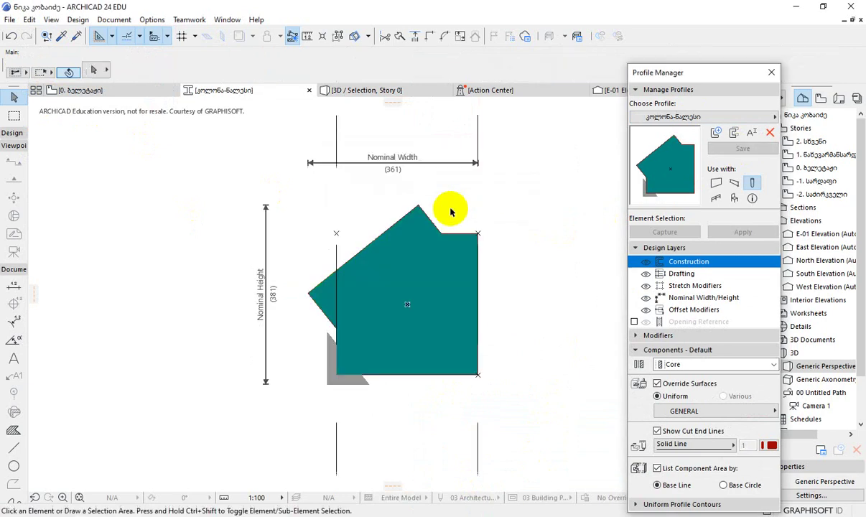
- Paste the copied core fill into the კოლონა-ნალესი profile and place it to the right of the existing outline
left_click(29, 19)
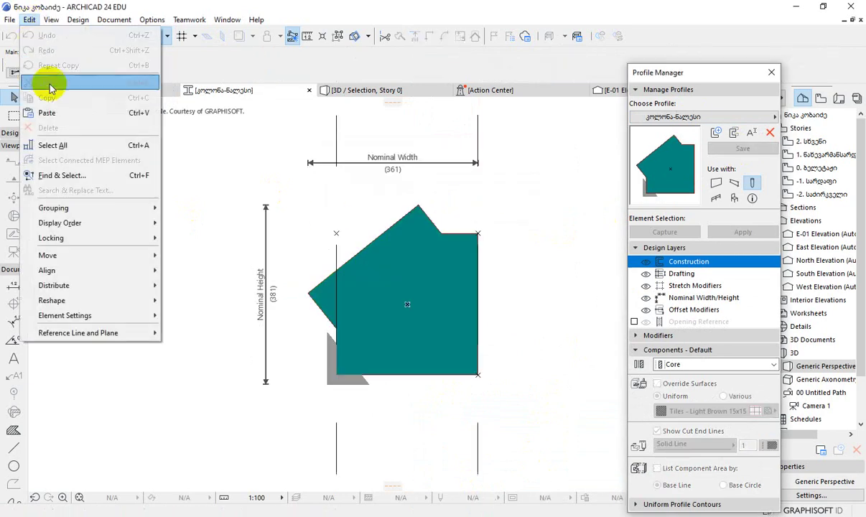
left_click(50, 113)
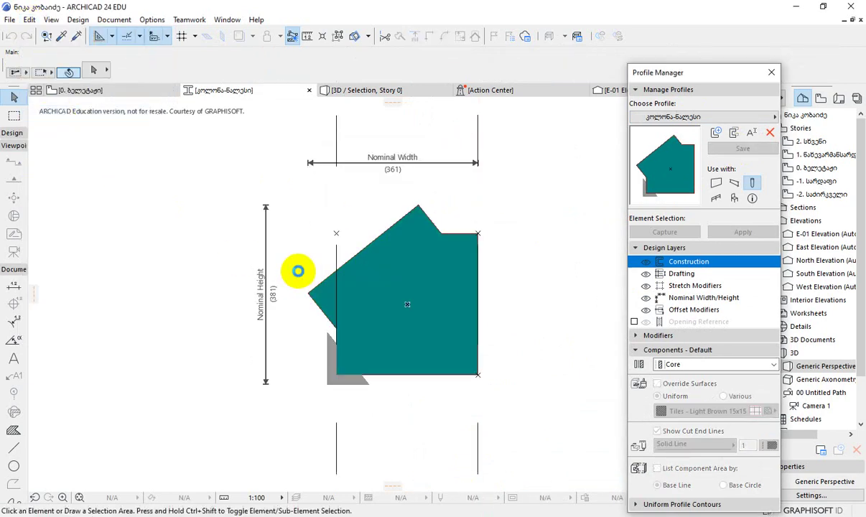
scroll(192, 275, "down", 2)
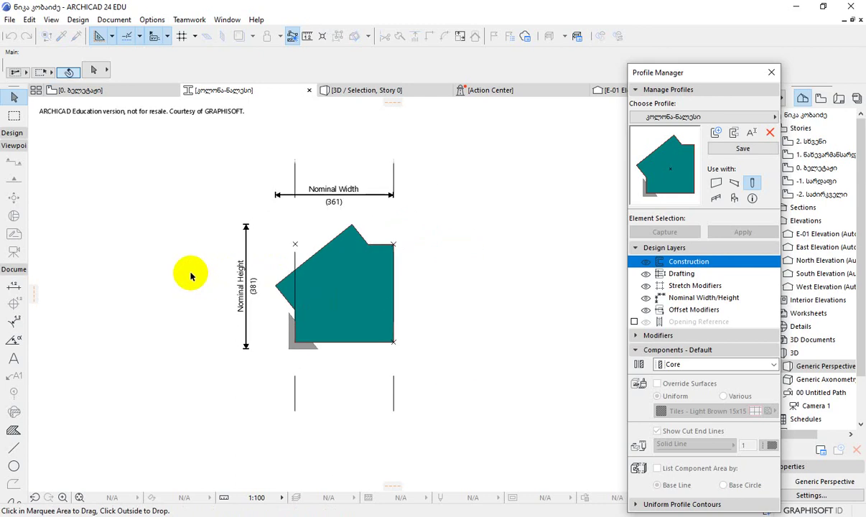
left_click(365, 271)
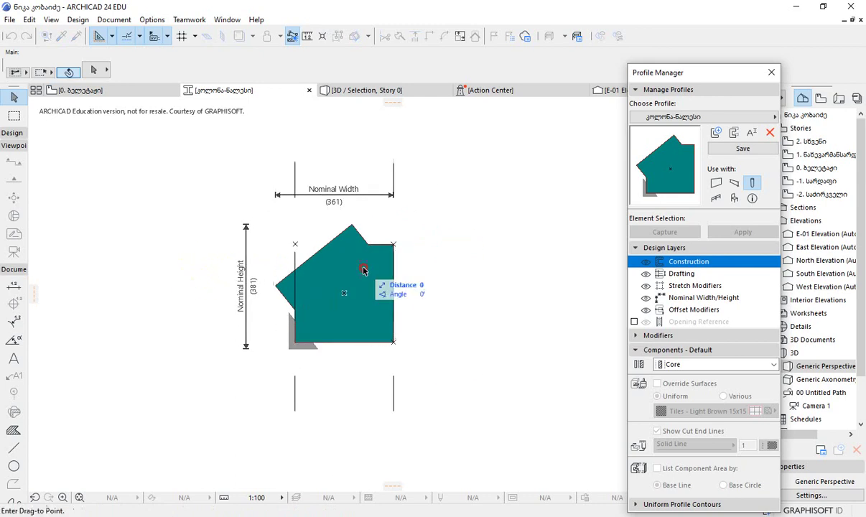
left_click(544, 253)
left_click(492, 395)
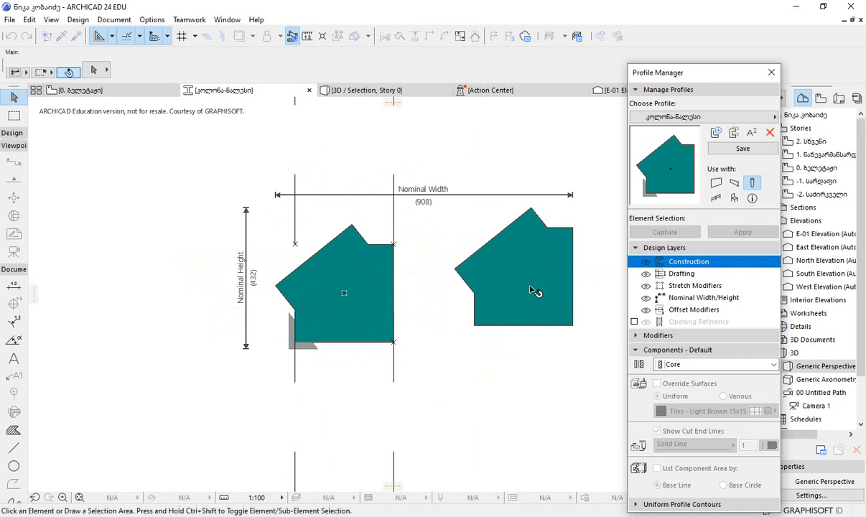
- Select the pasted core fill and check its assigned building material, leaving the material as it is and clearing the selection
left_click(506, 319)
left_click(480, 353)
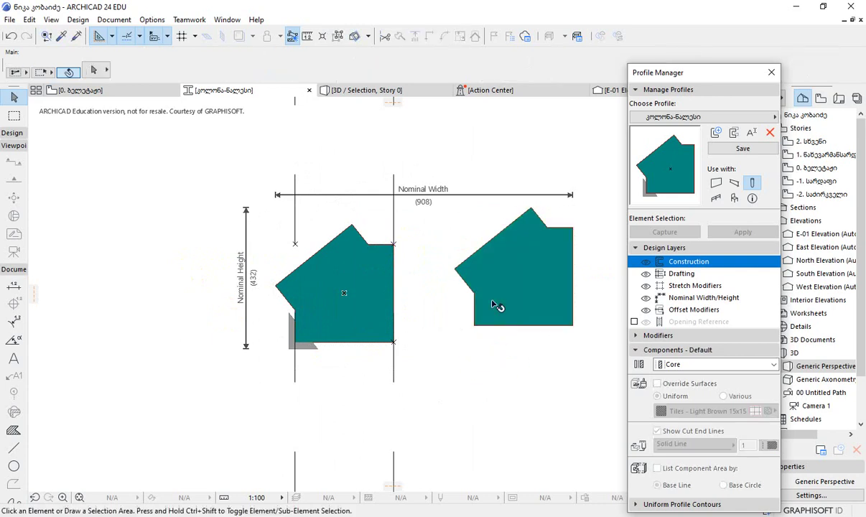
left_click(464, 299)
middle_click_drag(496, 334, 400, 334)
left_click(396, 70)
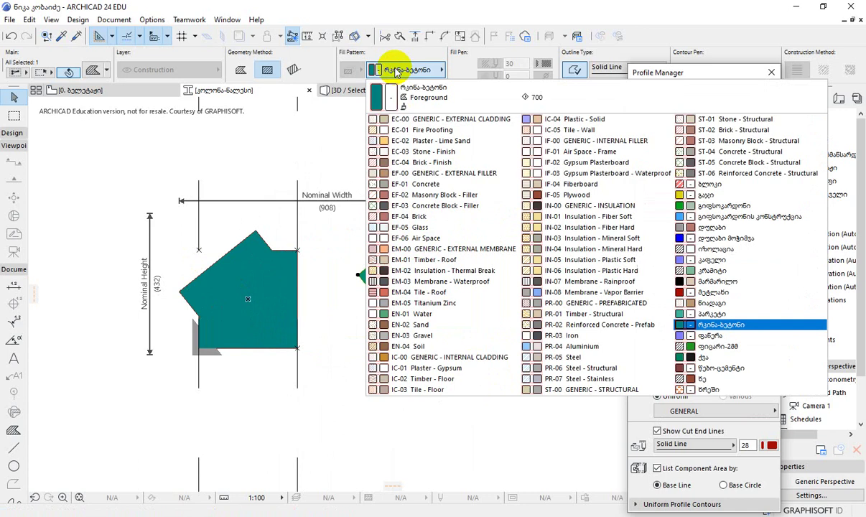
left_click(397, 71)
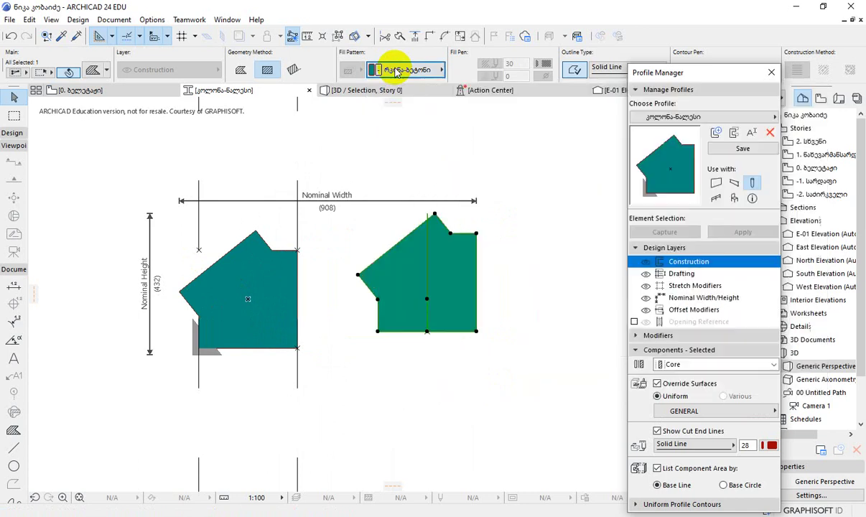
left_click(353, 247)
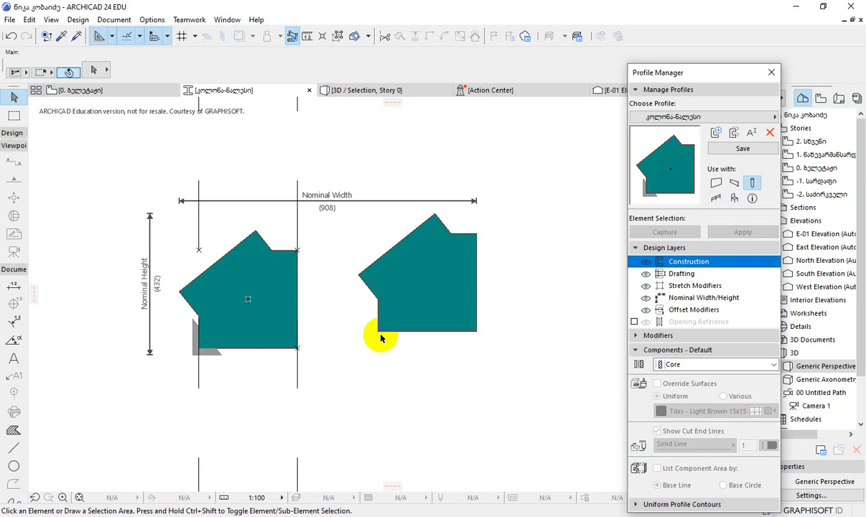
- Dimension the bottom edge of the original core fill, placing the dimension line below it
left_click(13, 286)
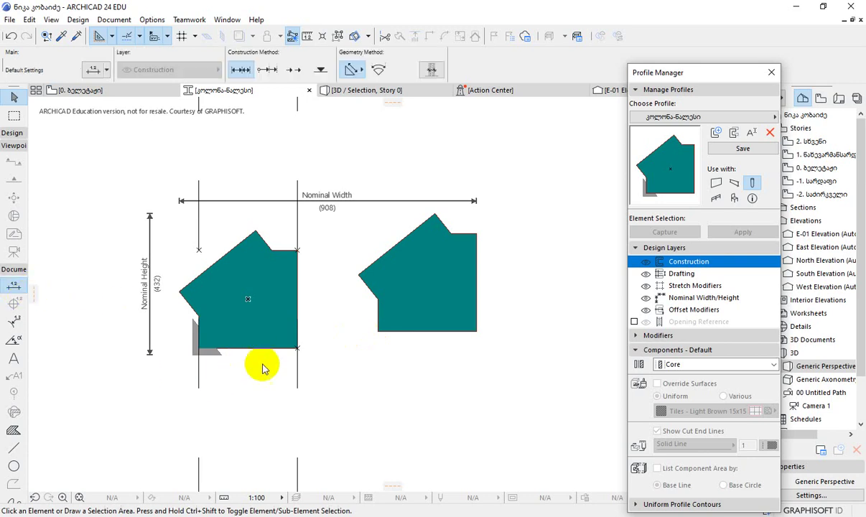
left_click(297, 348)
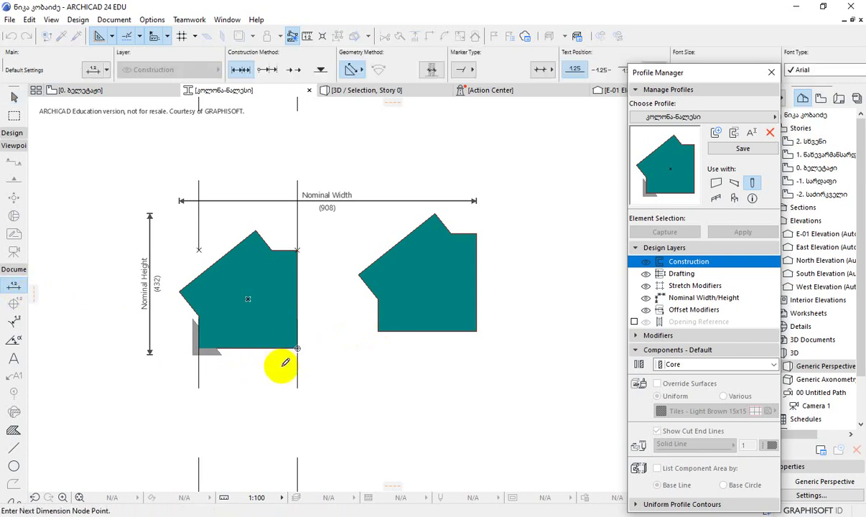
left_click(200, 348)
double_click(241, 384)
left_click(223, 405)
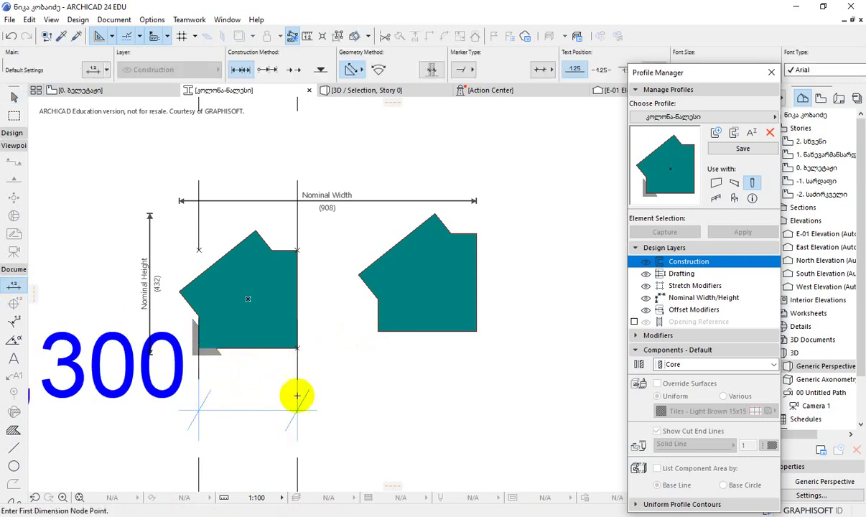
- Dimension the bottom edge of the pasted core fill for comparison, and undo both bottom-edge dimensions
scroll(445, 362, "down", 3)
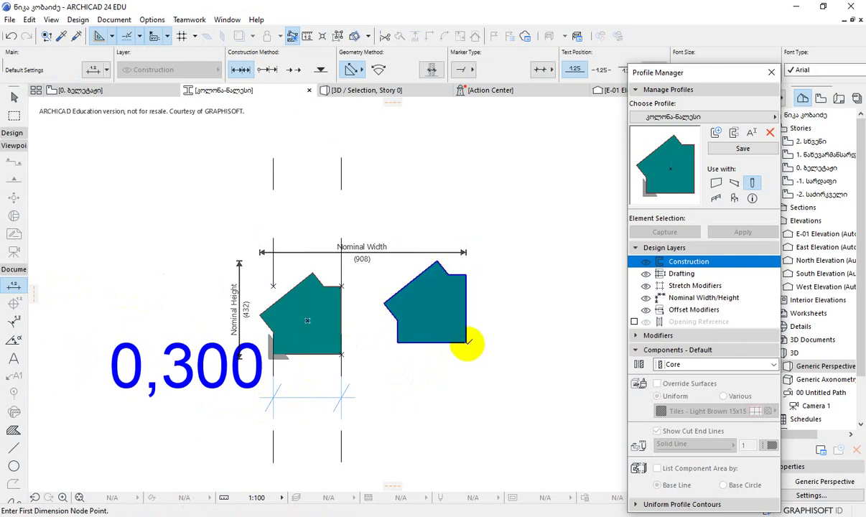
left_click(465, 343)
left_click(398, 342)
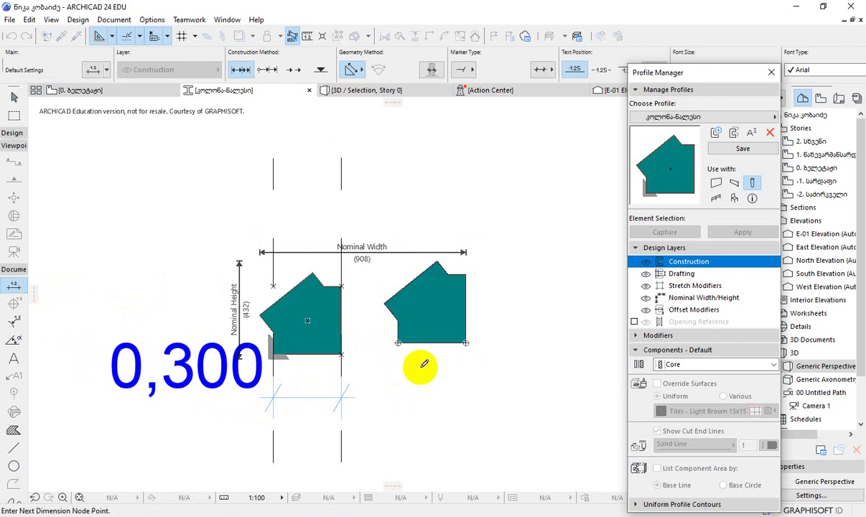
double_click(425, 368)
left_click(422, 392)
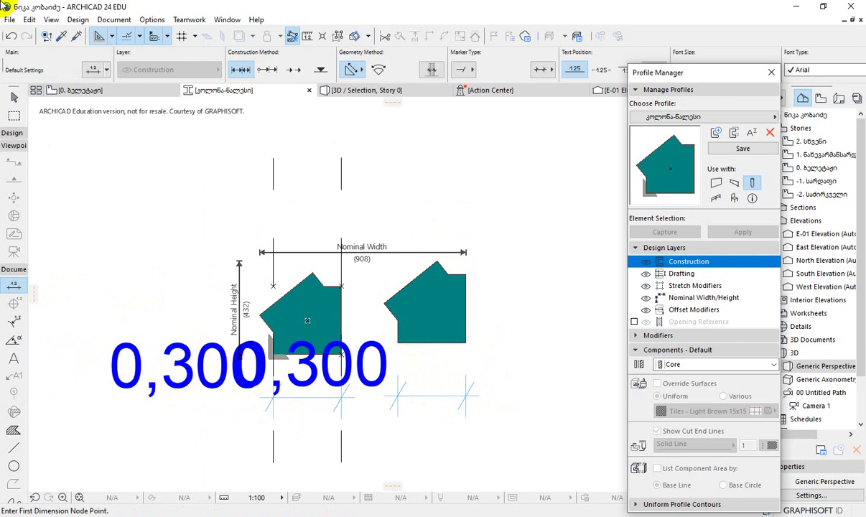
left_click(12, 35)
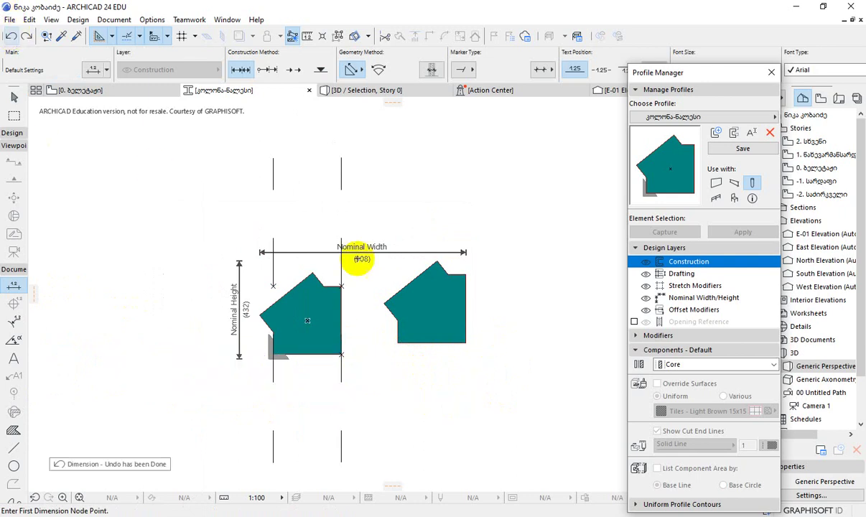
- Dimension the long slanted edge of the pasted core fill parallel to that edge, and undo the dimension
left_click(384, 304)
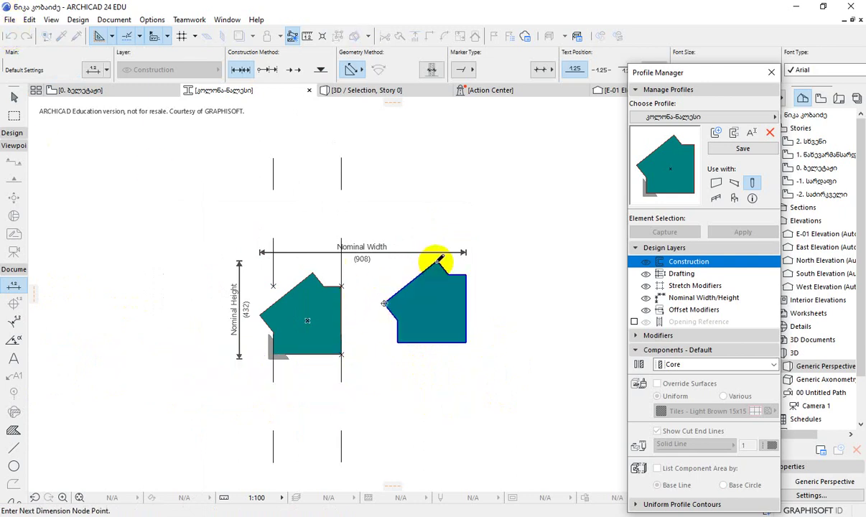
left_click(437, 258)
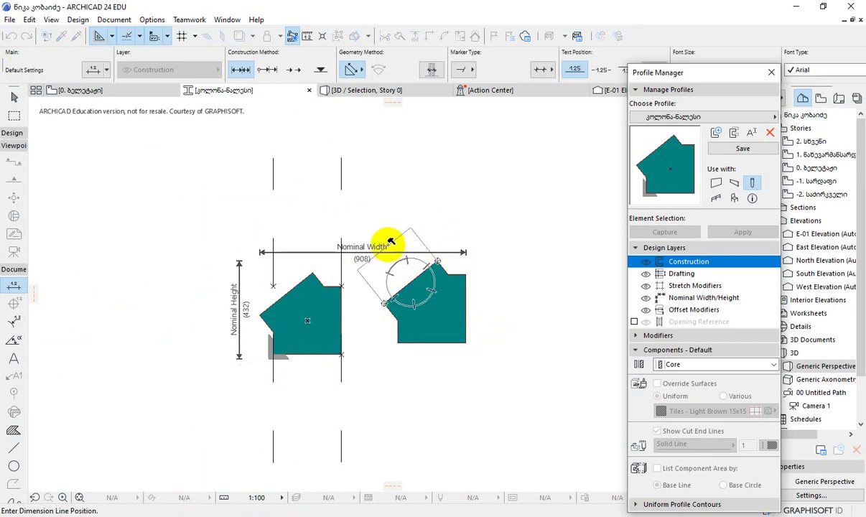
left_click(346, 224)
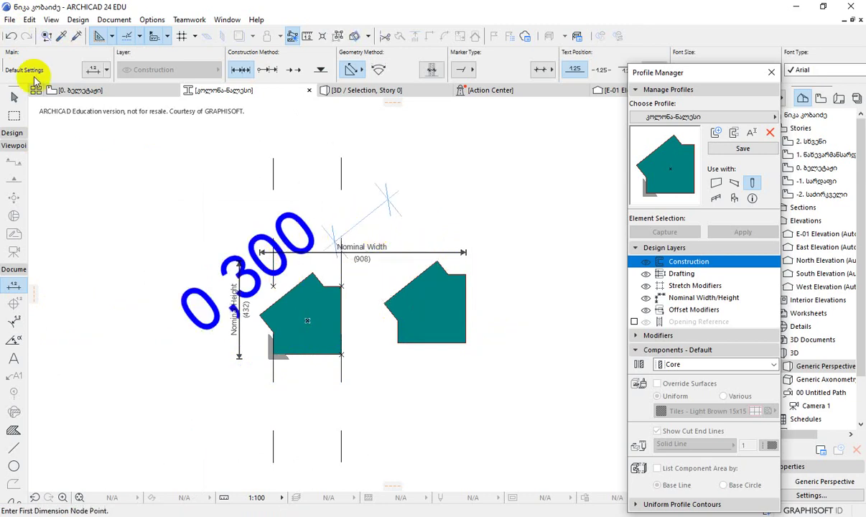
left_click(10, 36)
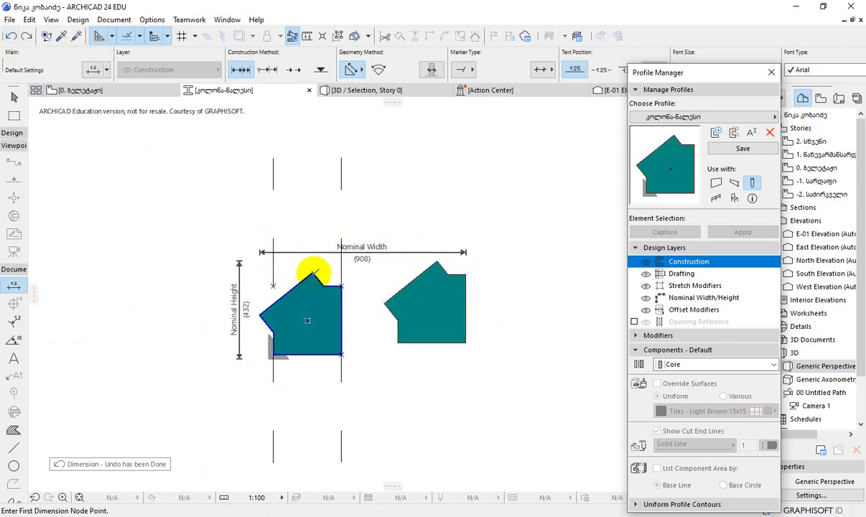
- Dimension the long slanted edge of the original core fill between its top and leftmost corners
left_click(313, 273)
left_click(262, 311)
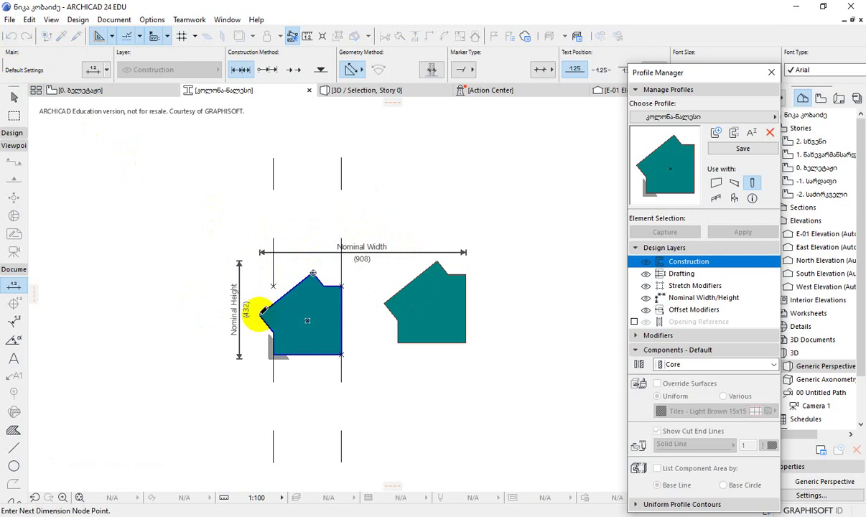
- Place a linear dimension along the slanted edge of the original profile shape, and undo it
double_click(253, 279)
left_click(224, 235)
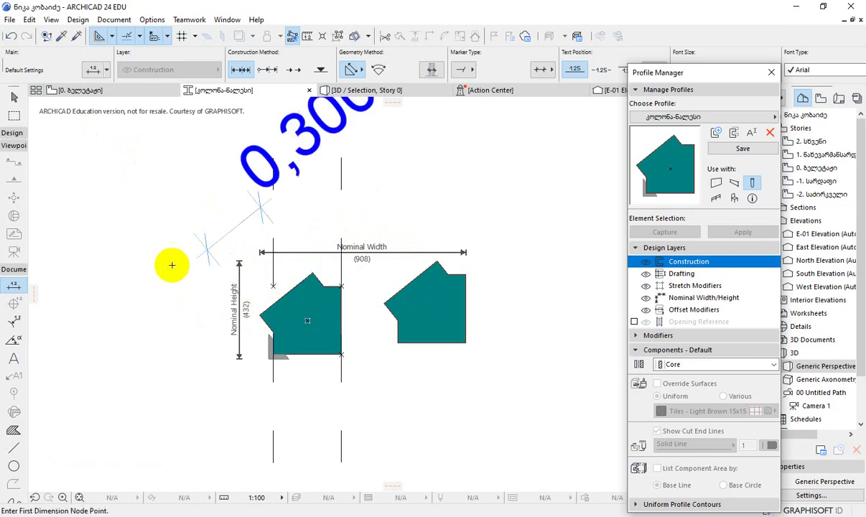
left_click(11, 37)
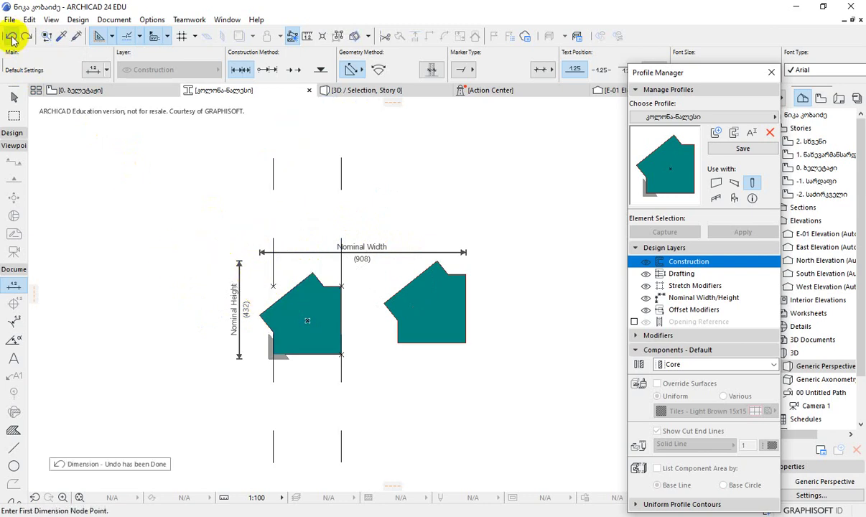
- Delete the duplicate core component beside the original კოლონა-ნალესი column profile
left_click(13, 96)
left_click(438, 344)
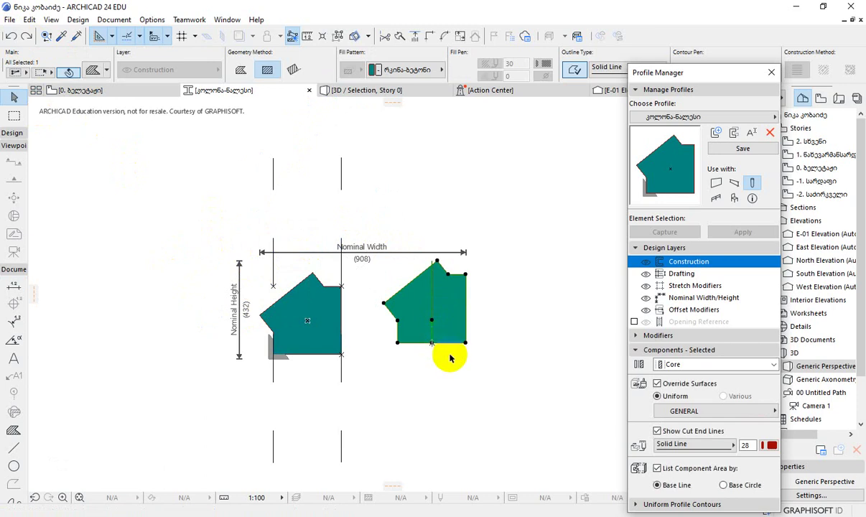
key("Delete")
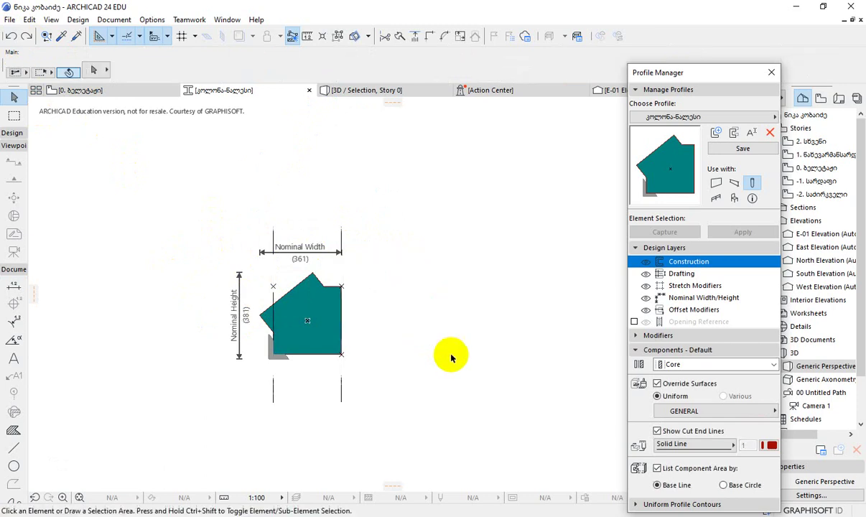
- Examine the selected column in 3D from several sides, focusing on the junction between its upper and lower segments
left_click(386, 92)
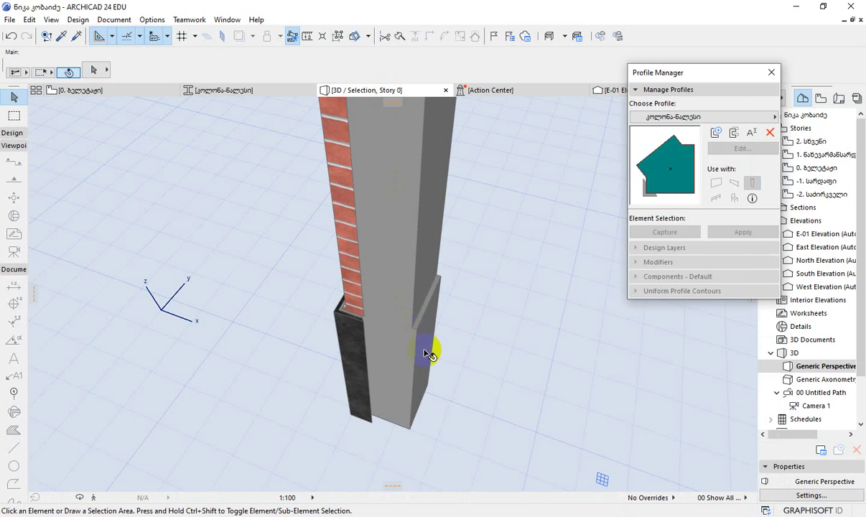
middle_click_drag(427, 354, 290, 321, "shift")
middle_click_drag(426, 332, 513, 368, "shift")
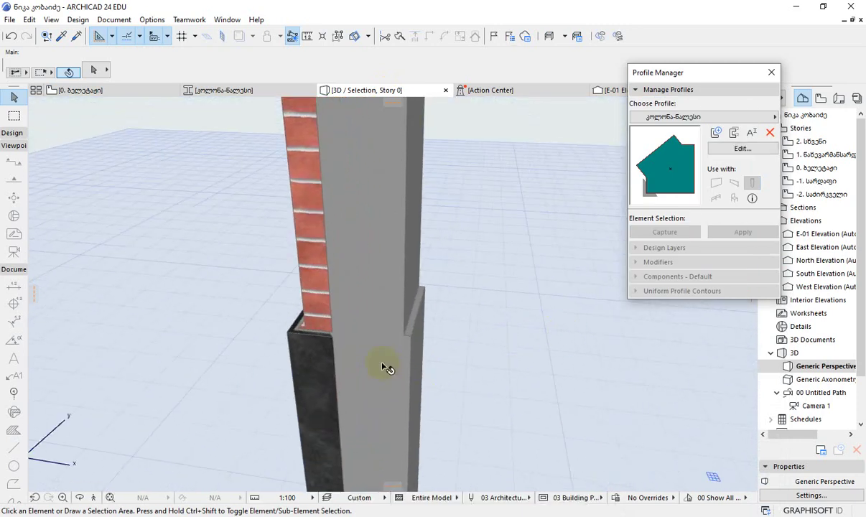
middle_click_drag(386, 364, 411, 379, "shift")
left_click(406, 377)
middle_click_drag(484, 375, 634, 387, "shift")
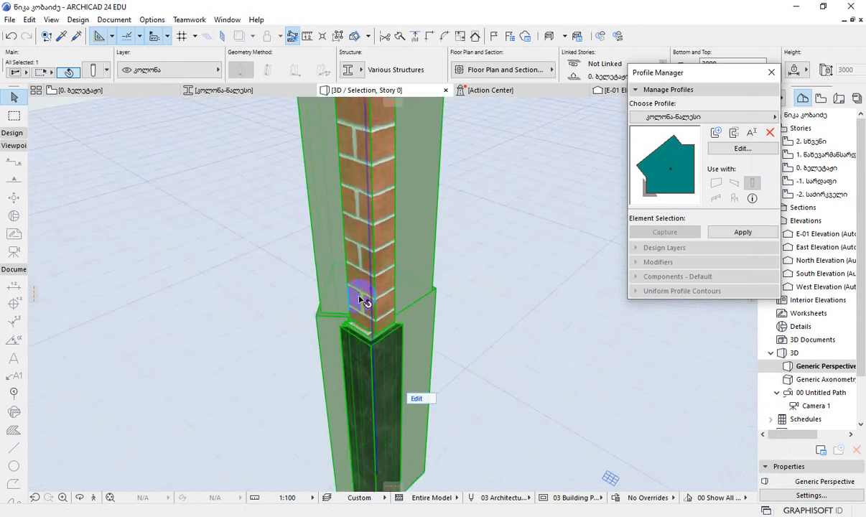
middle_click_drag(363, 298, 284, 349, "shift")
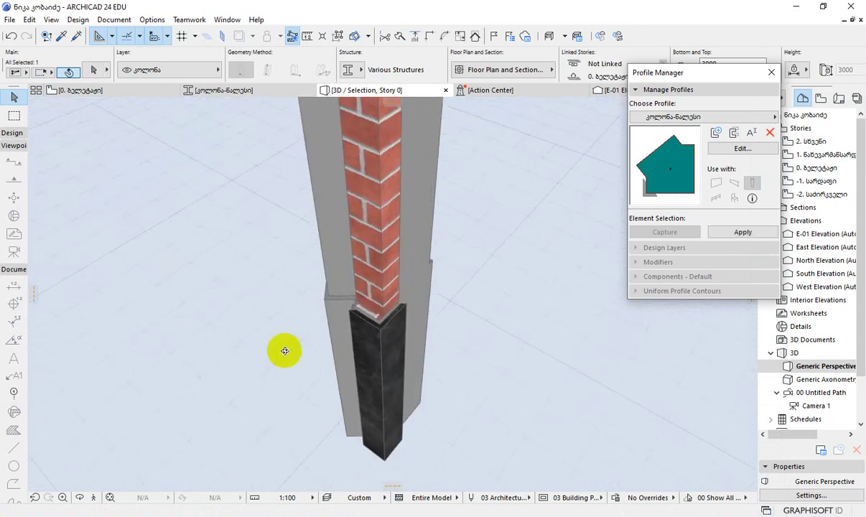
- Inspect the selected corner column and its fit against the adjoining wall in the 0. ბელეტაჟი floor plan
left_click(143, 89)
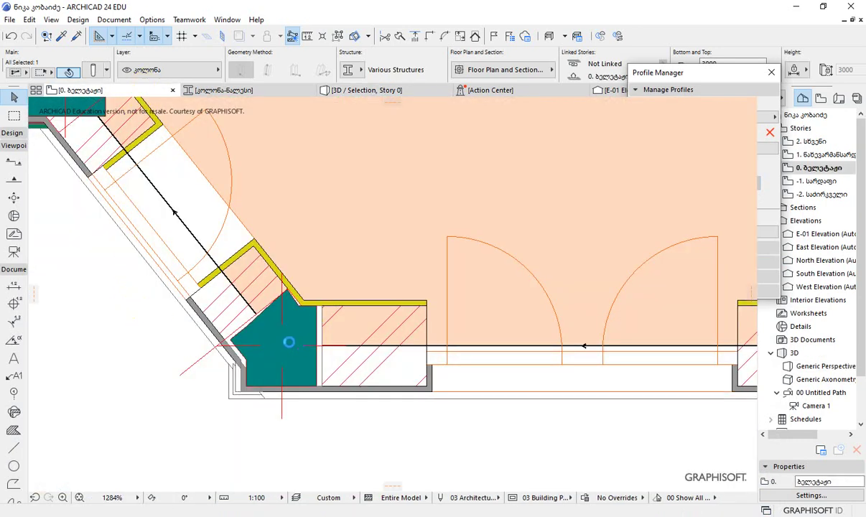
left_click(288, 343)
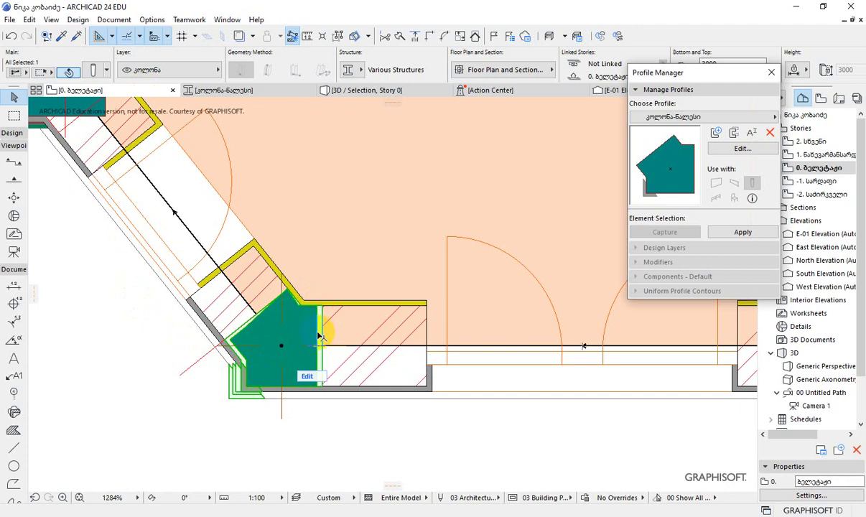
mouse_move(321, 336)
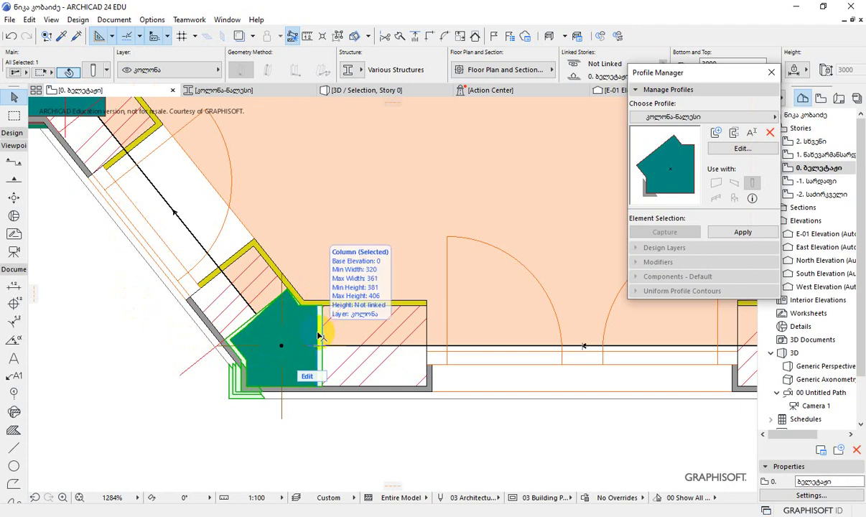
- Assign the კოლონა-ნალესი-ქვა profile to the selected column's 2000 mm upper segment, and check the column in the floor plan
left_click(360, 88)
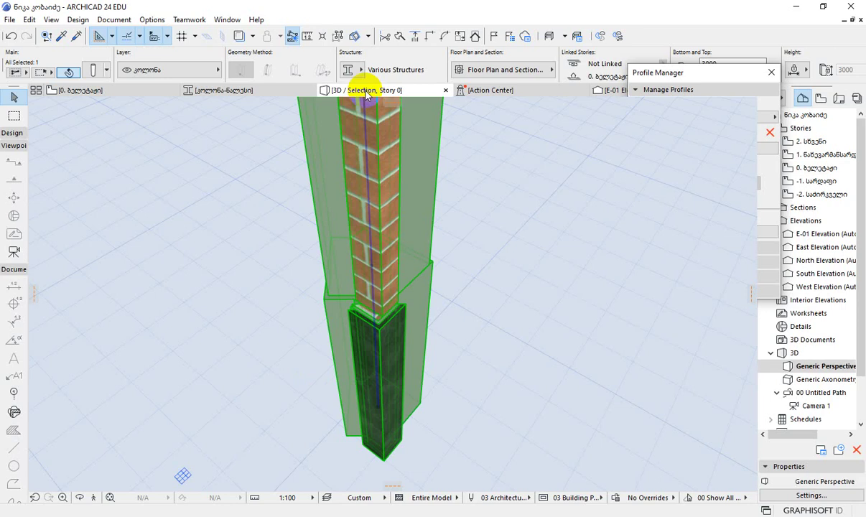
left_click(379, 344)
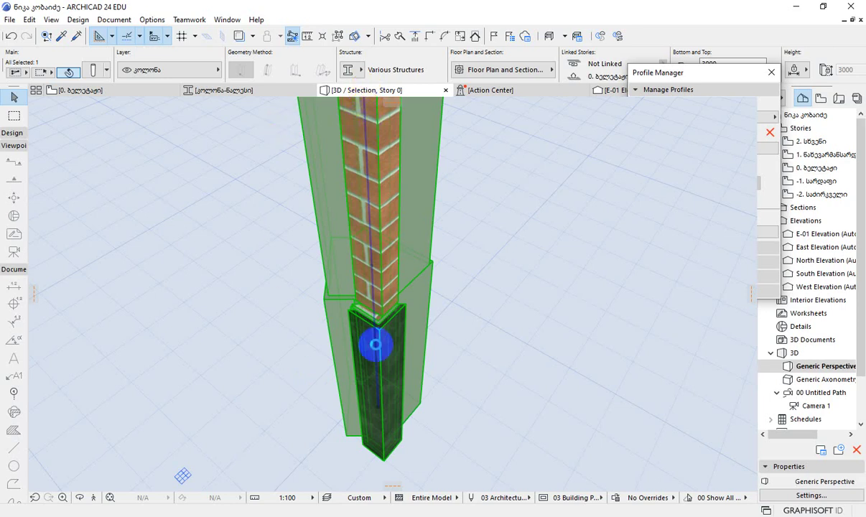
left_click(435, 279)
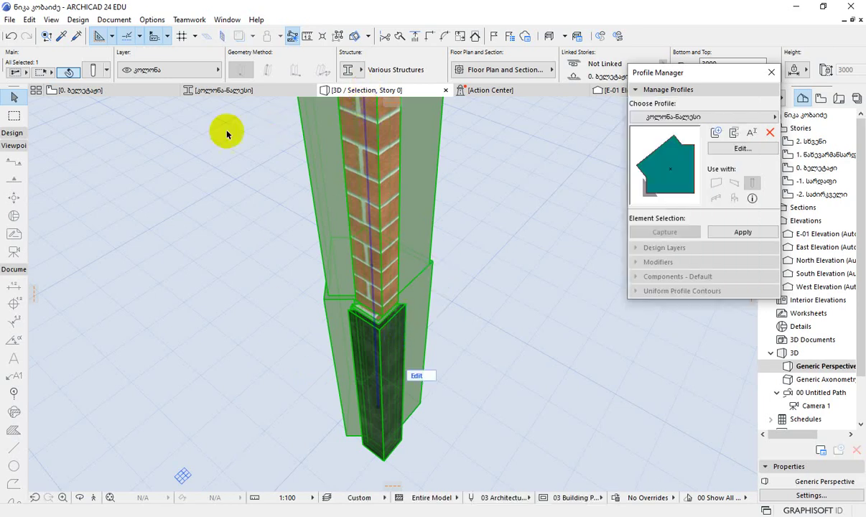
left_click(92, 72)
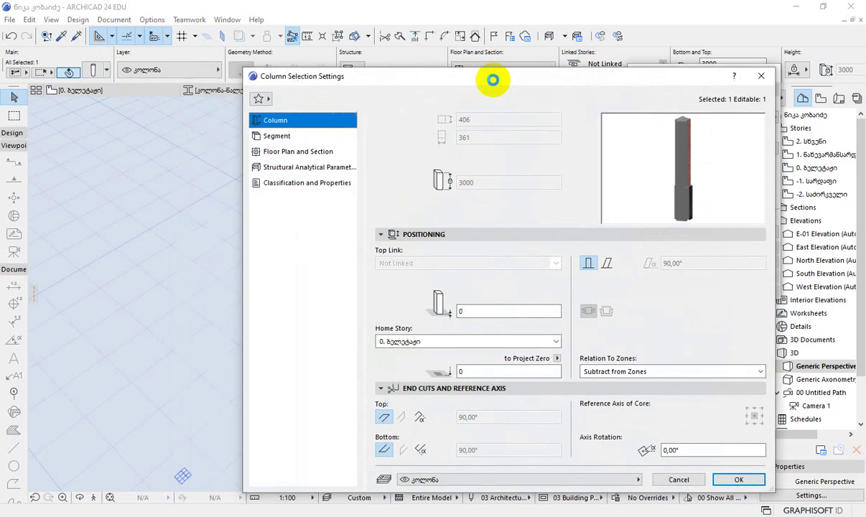
left_click(283, 136)
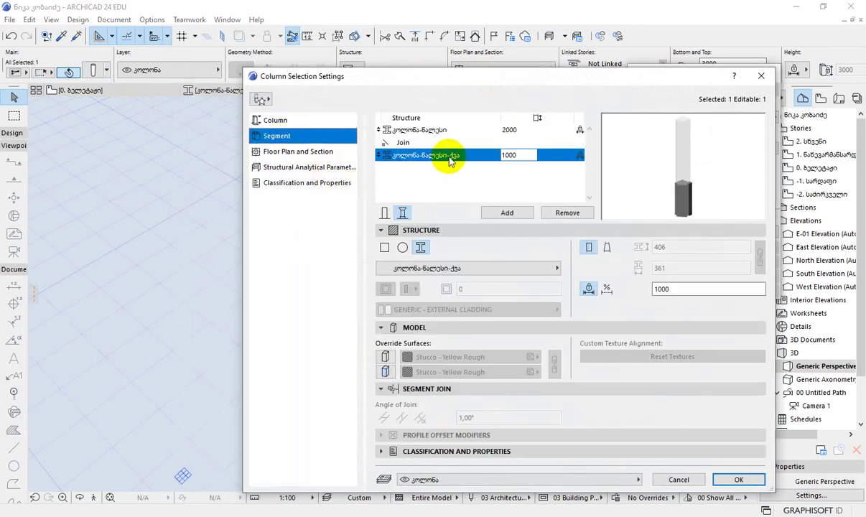
left_click(436, 129)
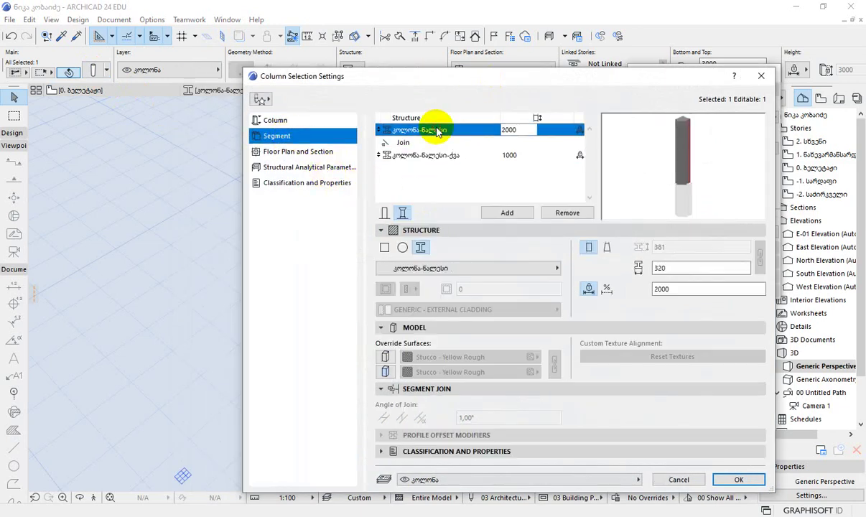
left_click(468, 268)
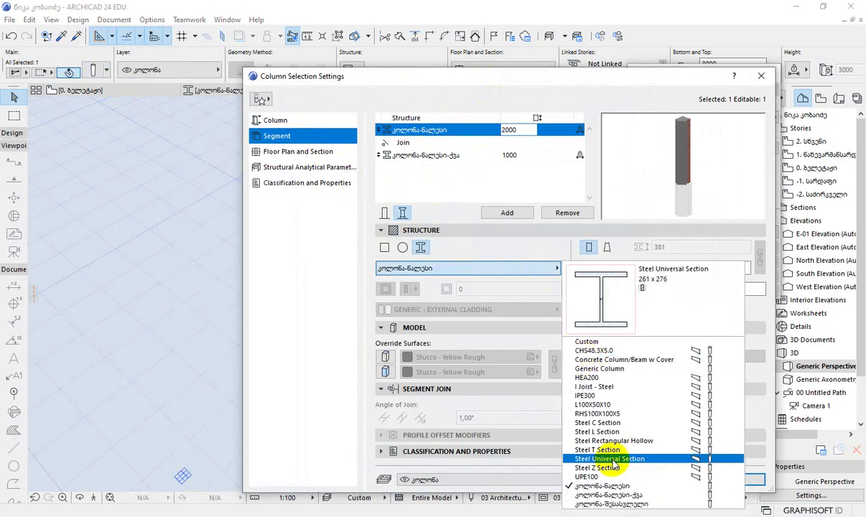
left_click(611, 494)
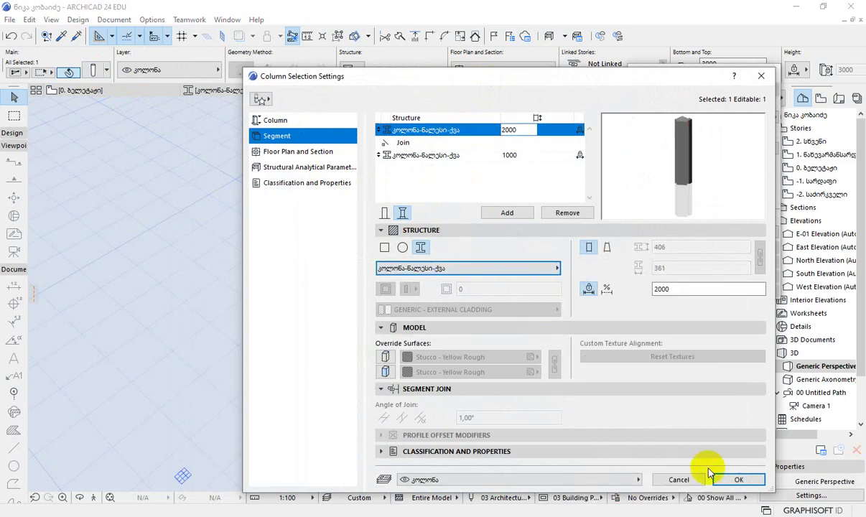
left_click(731, 478)
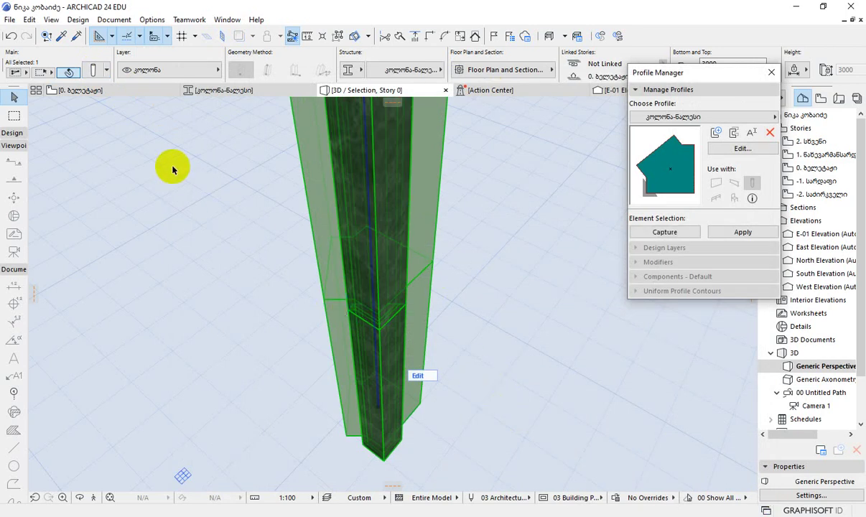
left_click(133, 89)
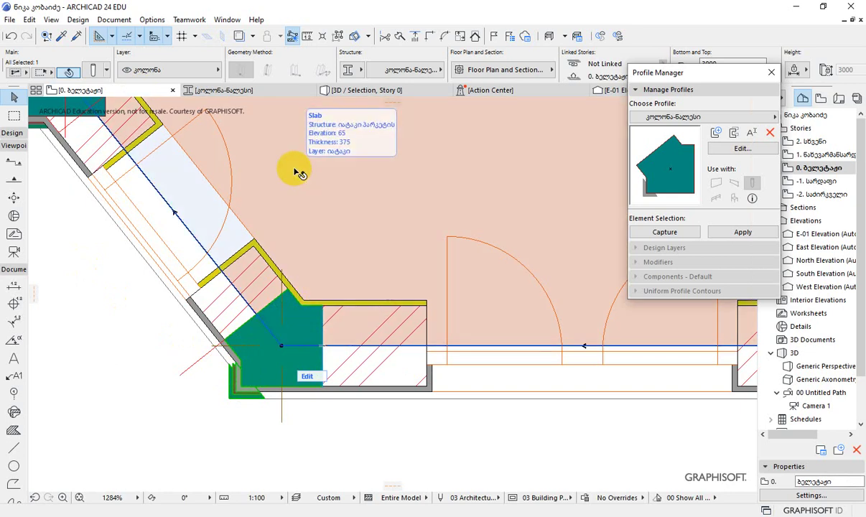
- Save the changes to the კოლონა-ნალესი profile and open the კოლონა-ნალესი-ქვა profile for editing
left_click(264, 94)
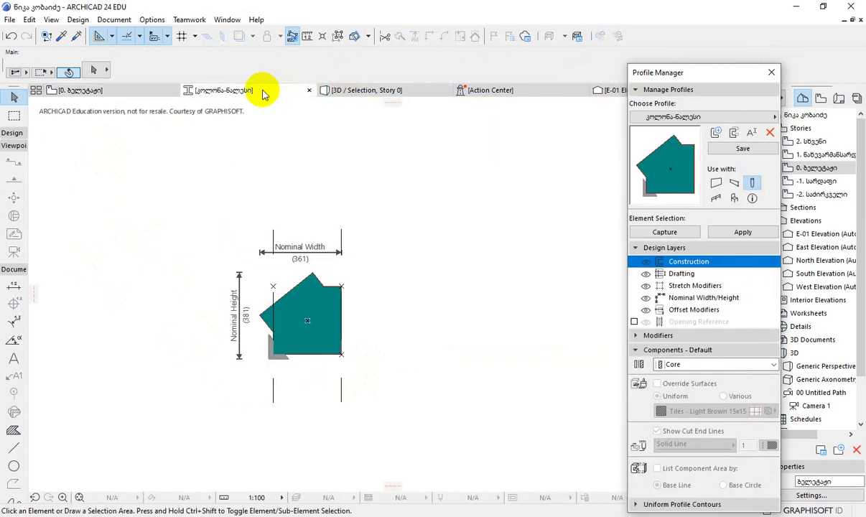
left_click(676, 117)
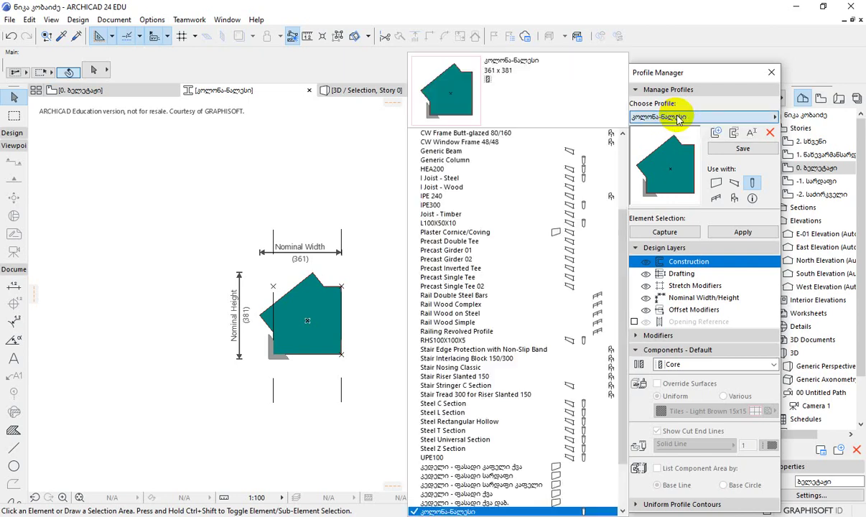
scroll(546, 488, "down", 1)
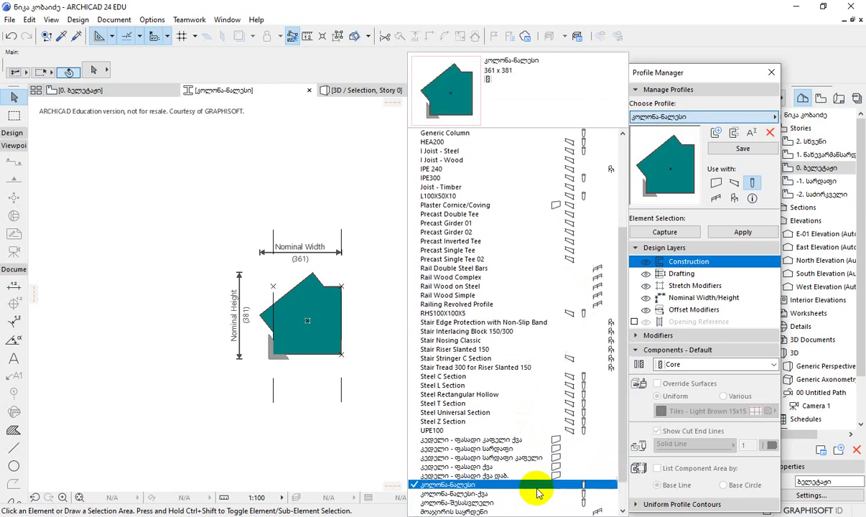
left_click(496, 496)
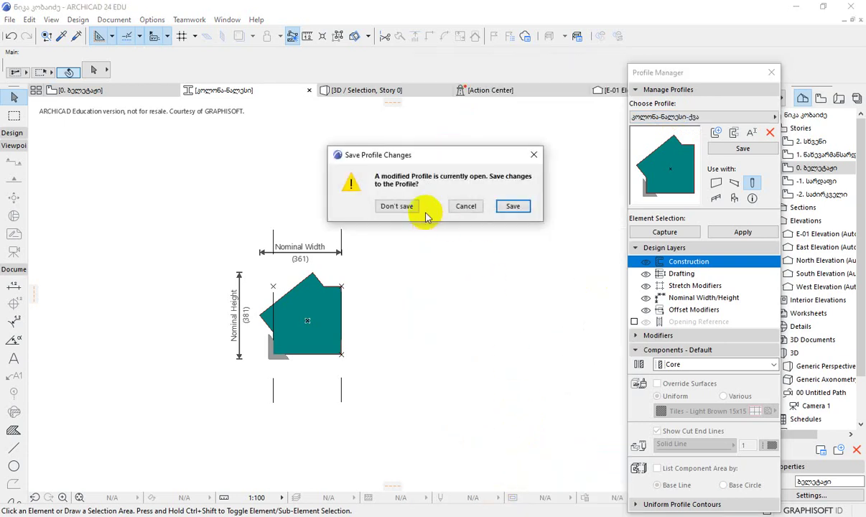
left_click(512, 207)
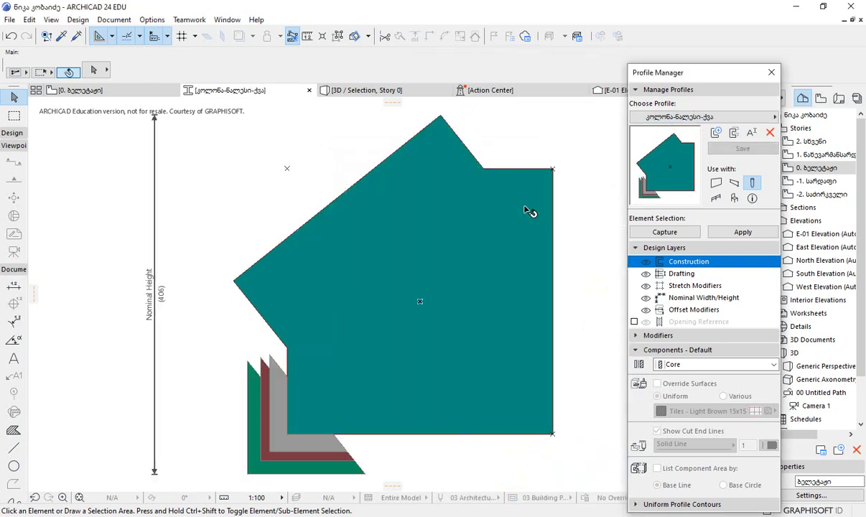
- Copy the reinforced-concrete core component of the კოლონა-ნალესი-ქვა profile
scroll(265, 346, "down", 5)
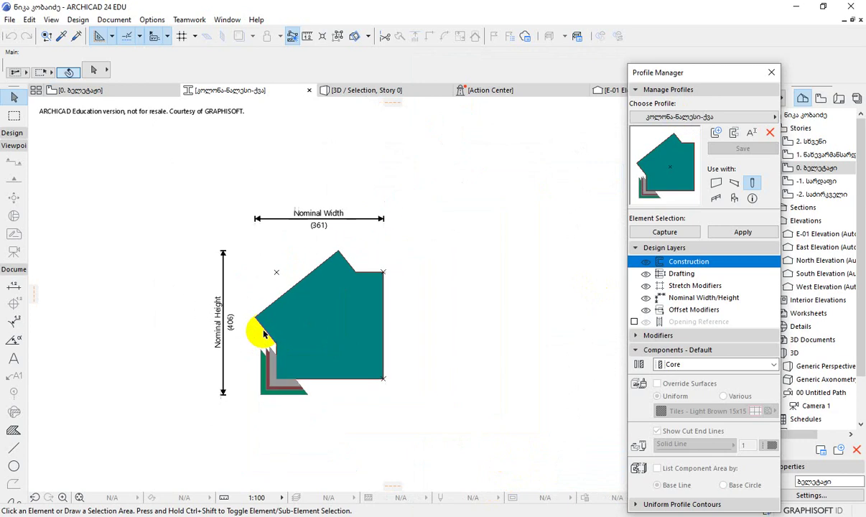
left_click(337, 329)
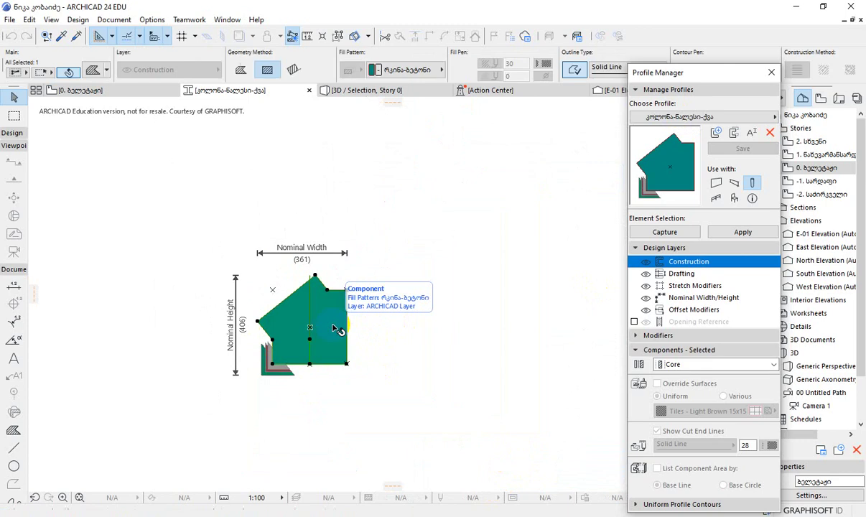
left_click(29, 19)
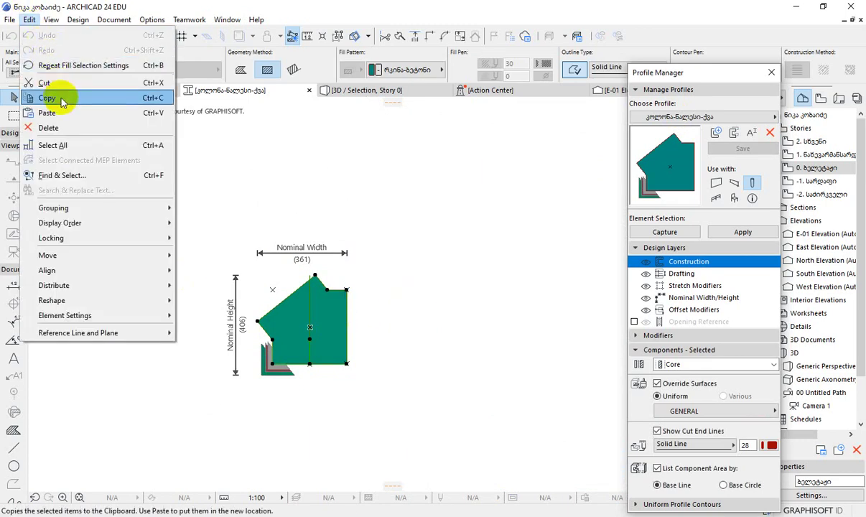
left_click(61, 99)
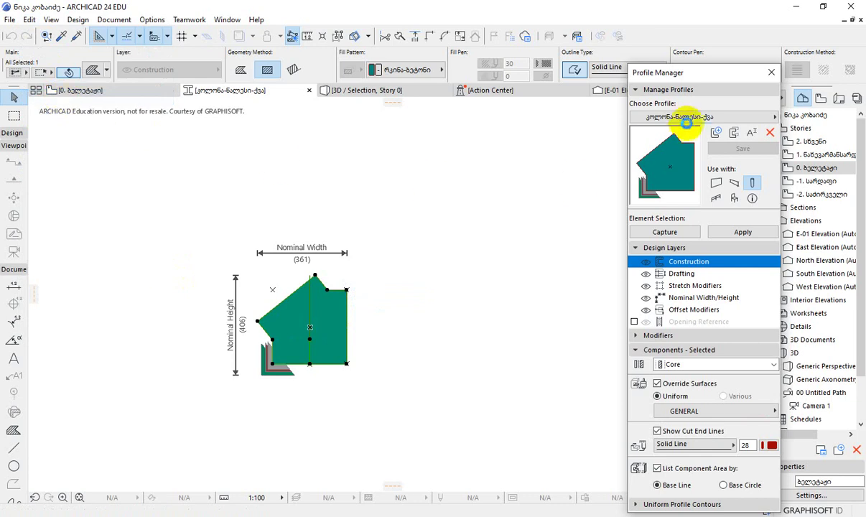
- Open the კოლონა-ნალესი profile for editing and delete its reinforced-concrete core component
left_click(741, 118)
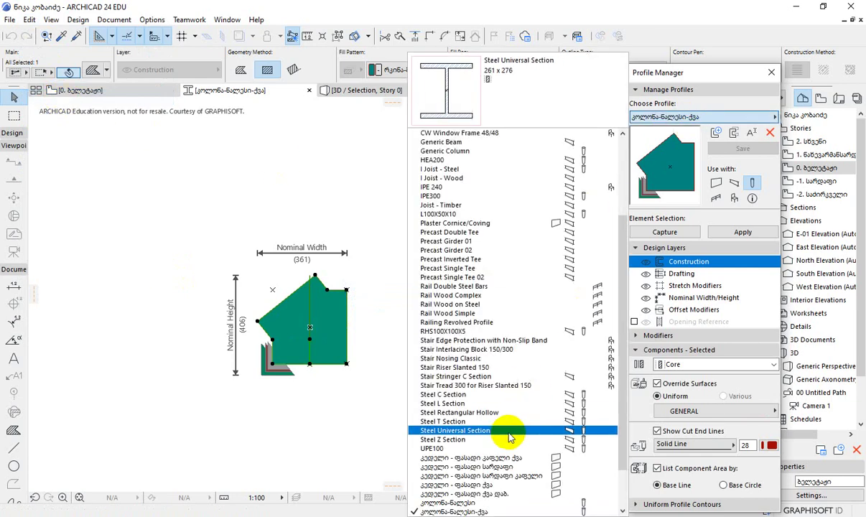
left_click(482, 502)
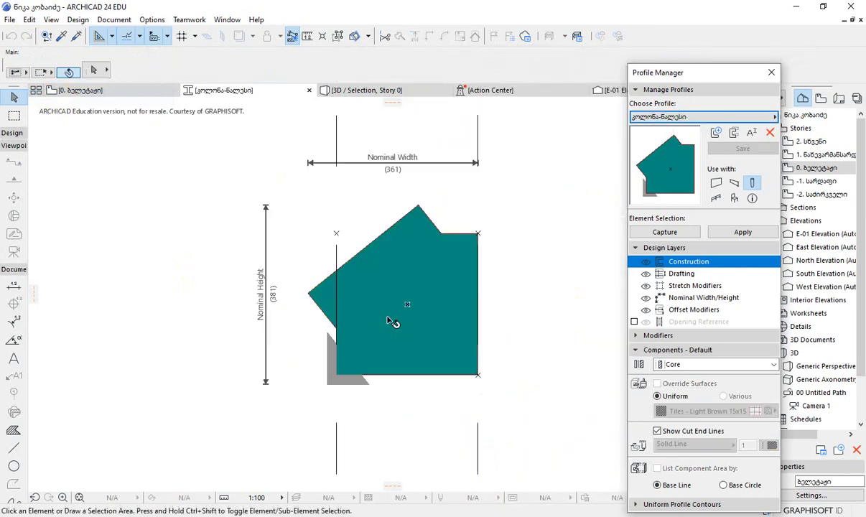
scroll(180, 319, "down", 5)
left_click(326, 314)
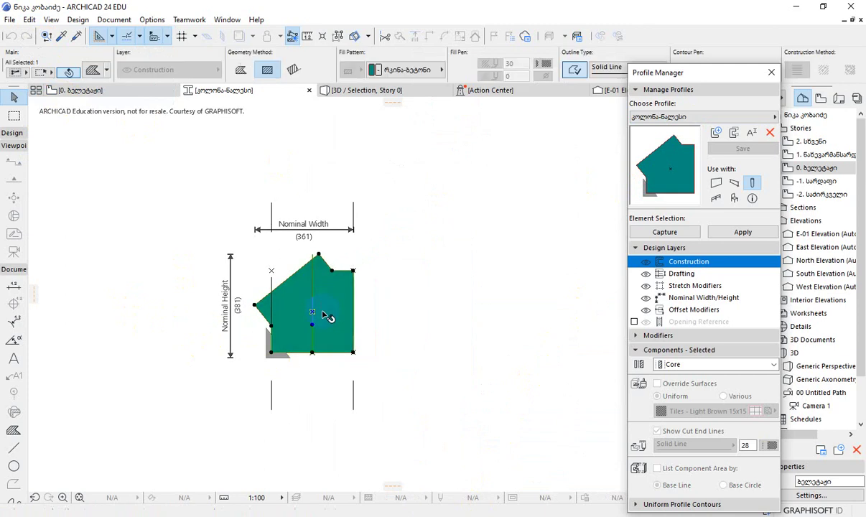
key("Delete")
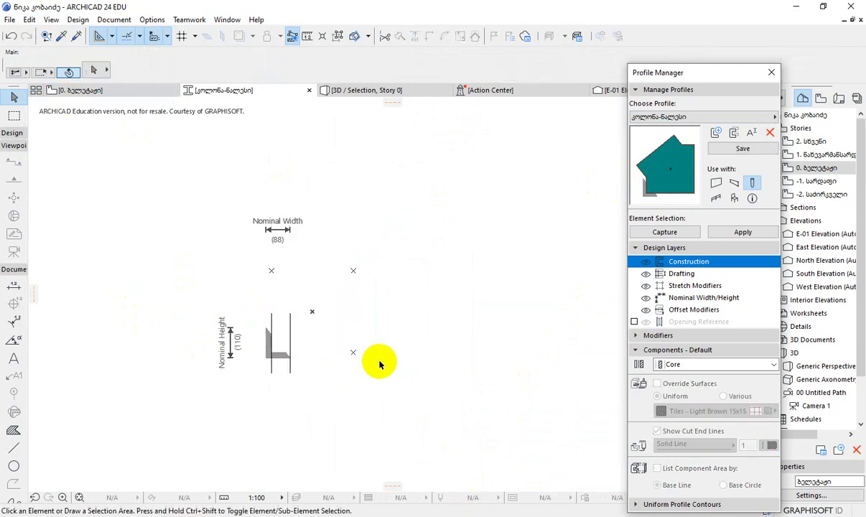
- Paste the copied core into the კოლონა-ნალესი profile at its original position and save the profile
left_click(29, 19)
left_click(67, 114)
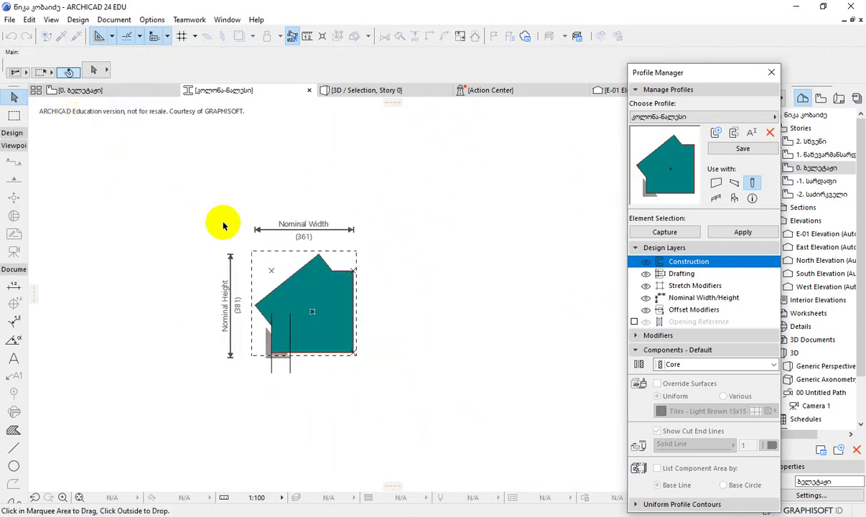
left_click(455, 316)
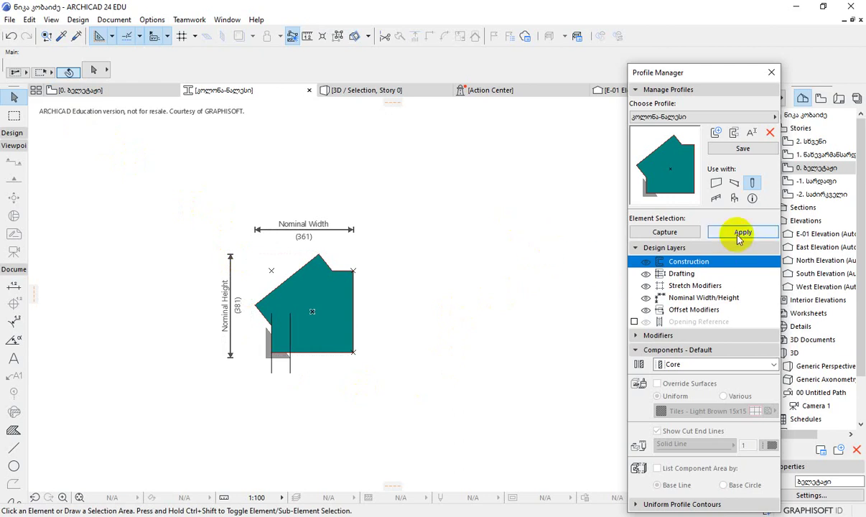
left_click(743, 149)
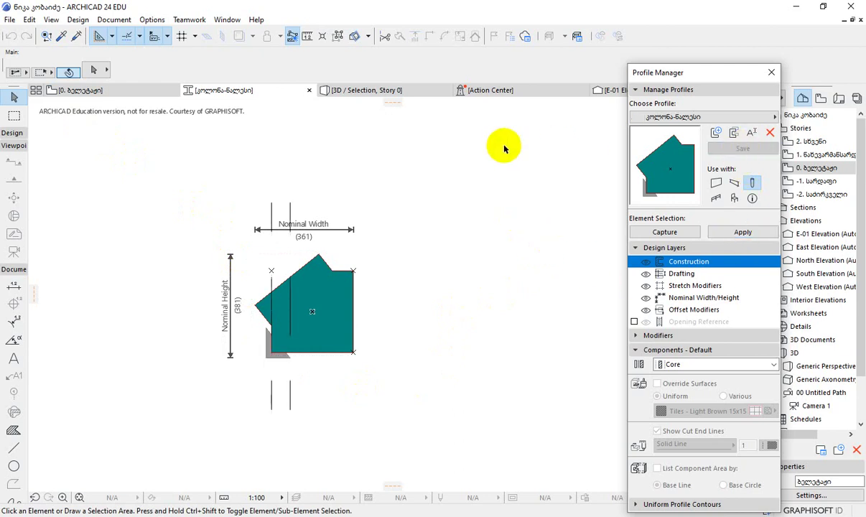
- Show the selected corner column in the 3D view and examine its full height from above
left_click(353, 90)
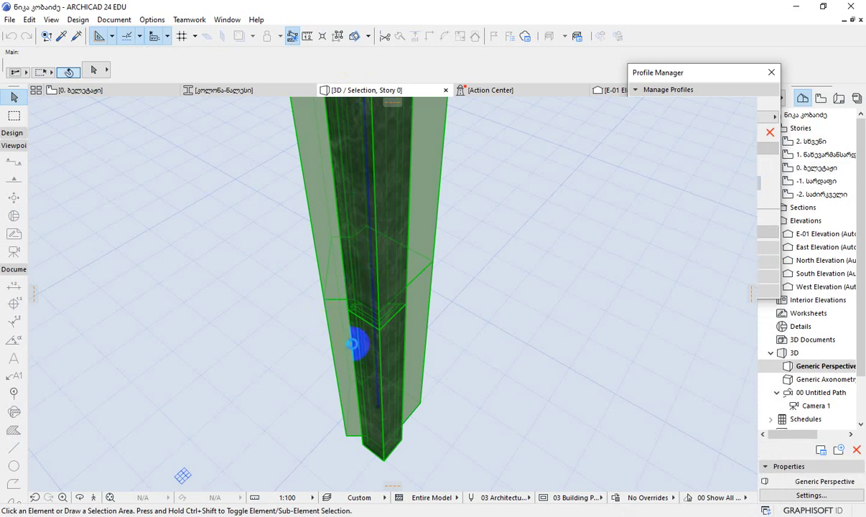
left_click(353, 344)
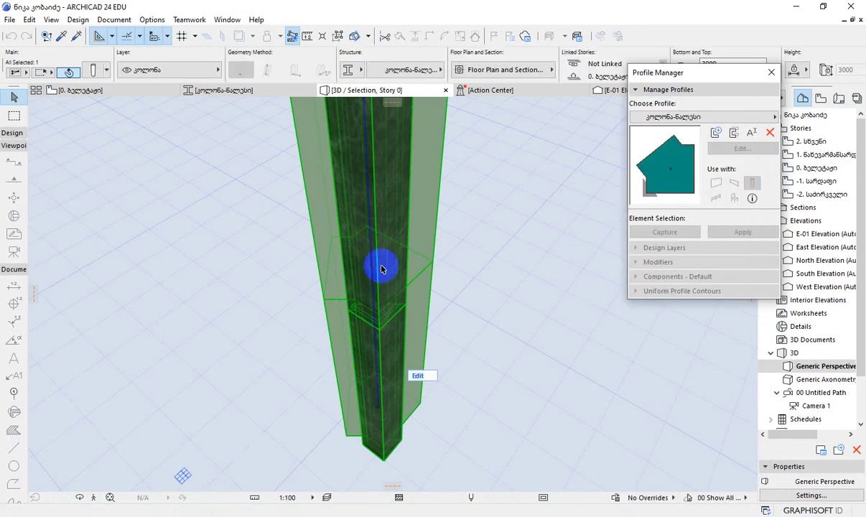
scroll(348, 284, "up", 2)
scroll(348, 292, "down", 4)
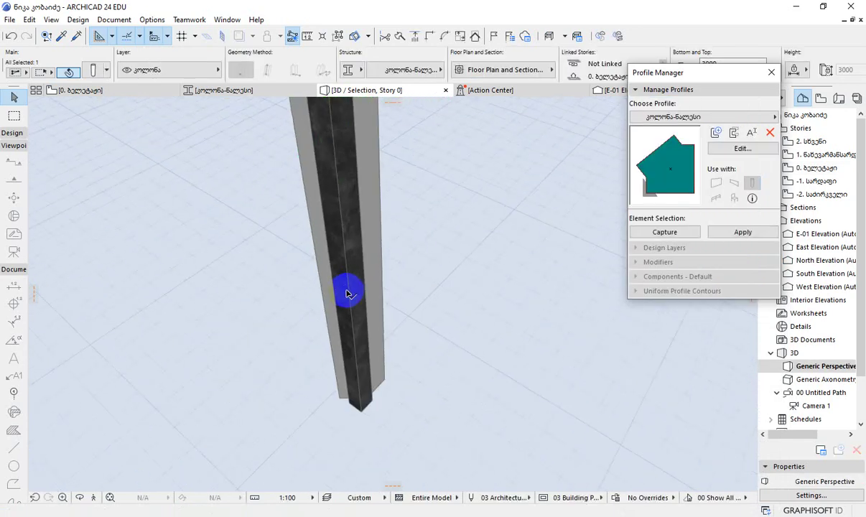
middle_click_drag(346, 287, 348, 190, "shift")
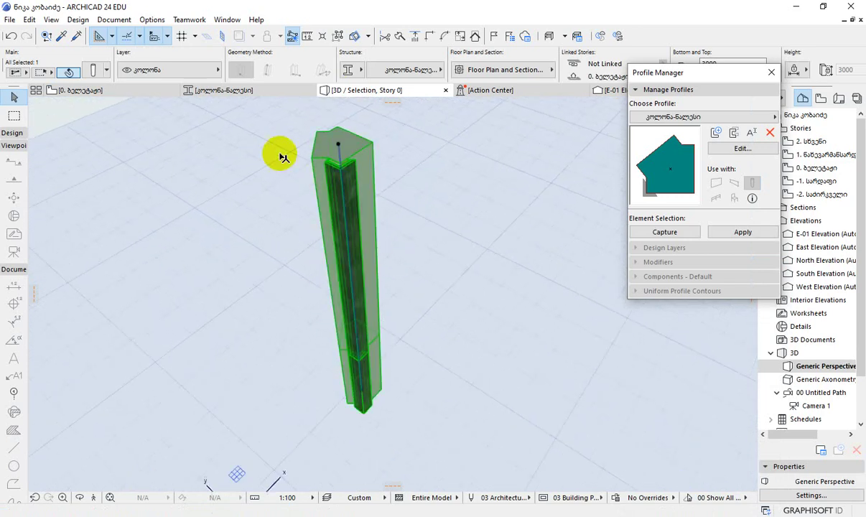
- Assign the კოლონა-ნალესი profile to the 2000 mm upper segment of the selected column
left_click(82, 20)
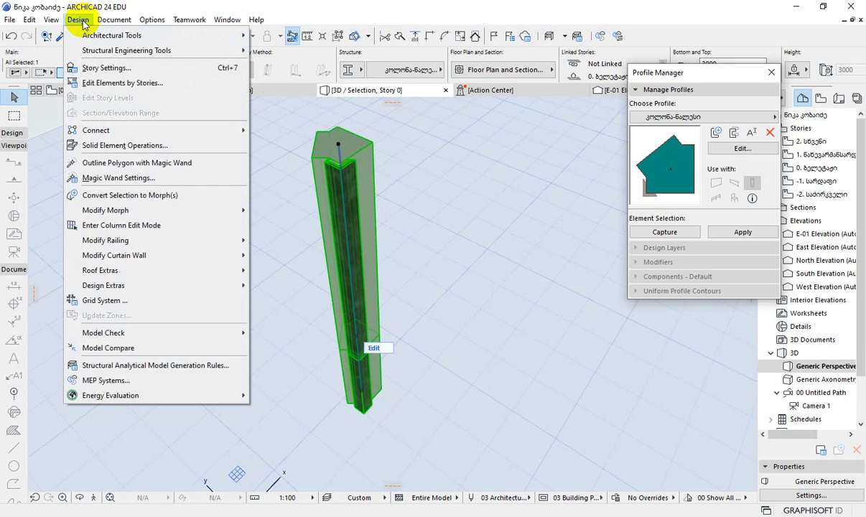
left_click(82, 21)
left_click(89, 70)
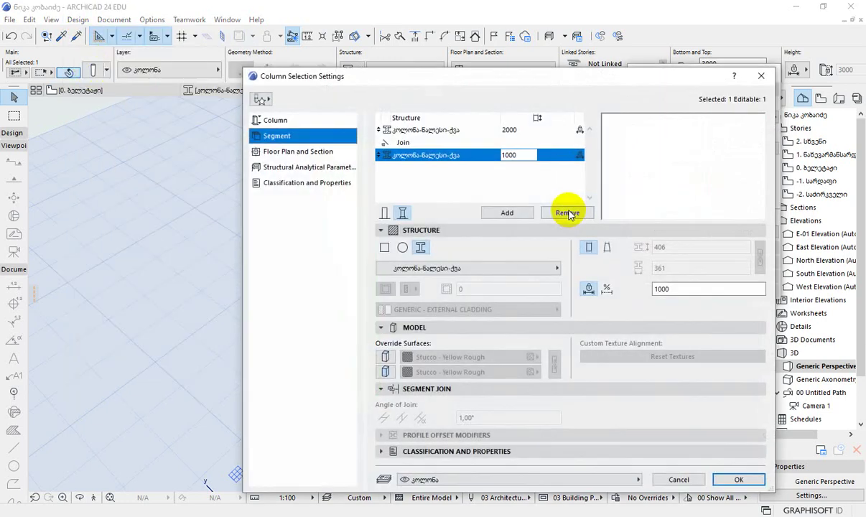
left_click_drag(511, 81, 652, 70)
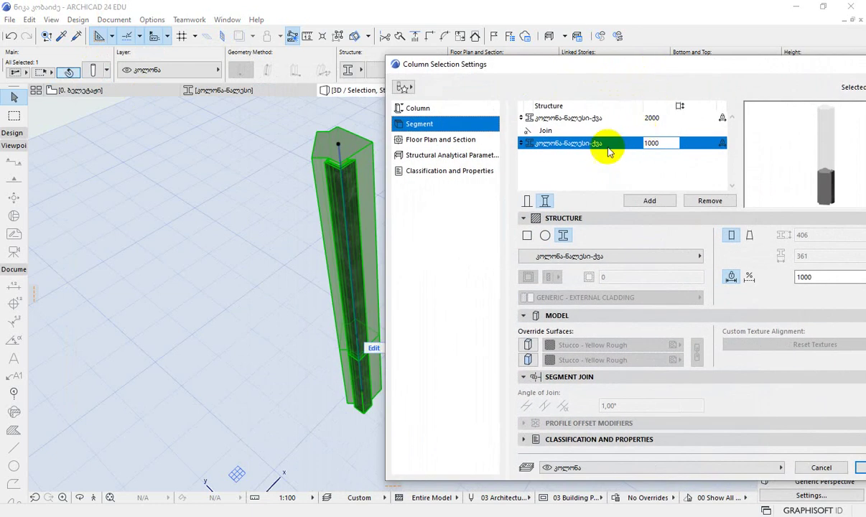
left_click(593, 117)
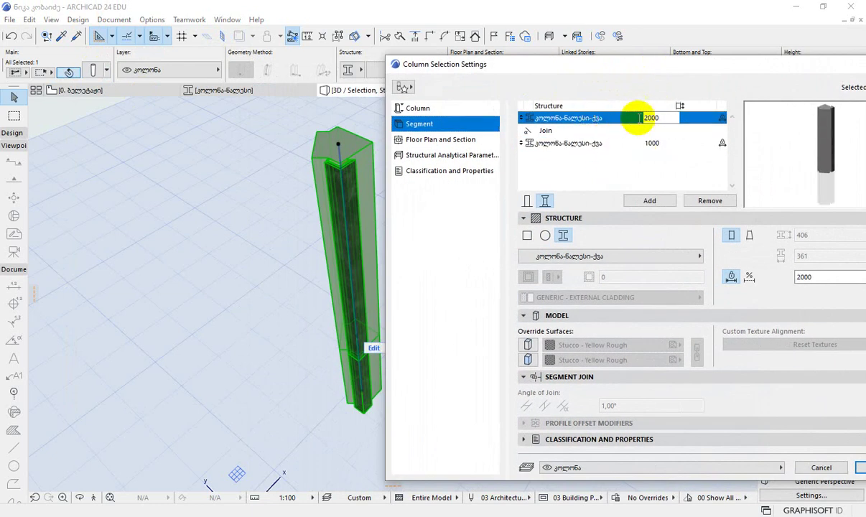
left_click(674, 257)
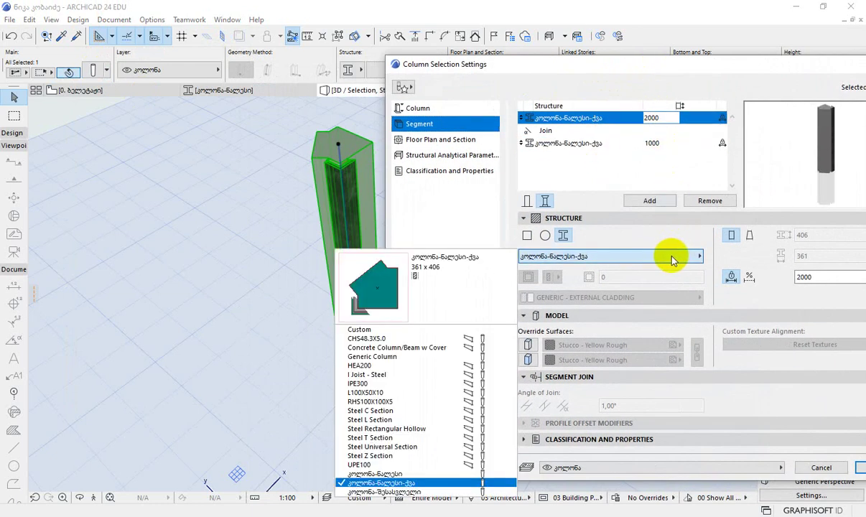
left_click(384, 473)
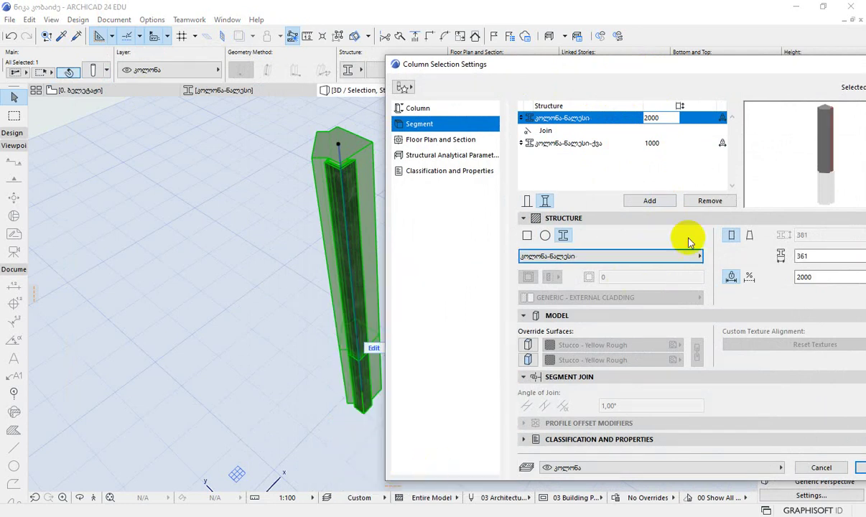
left_click_drag(755, 72, 529, 54)
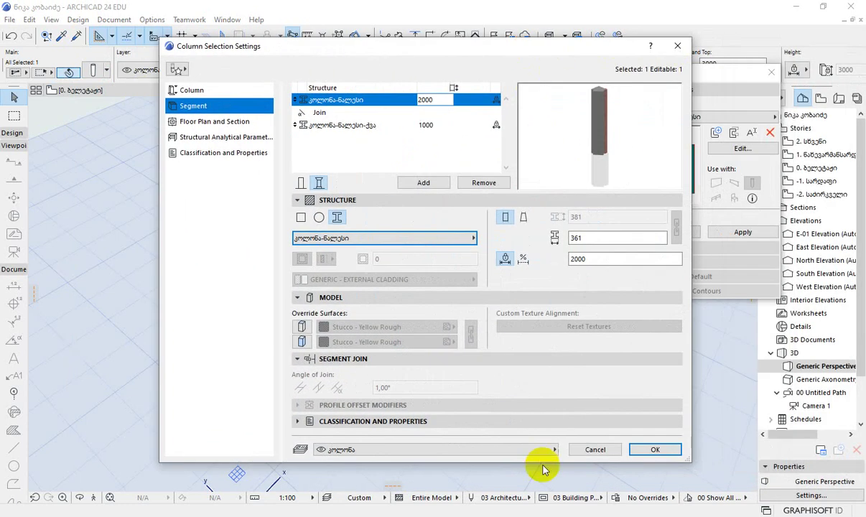
left_click(656, 449)
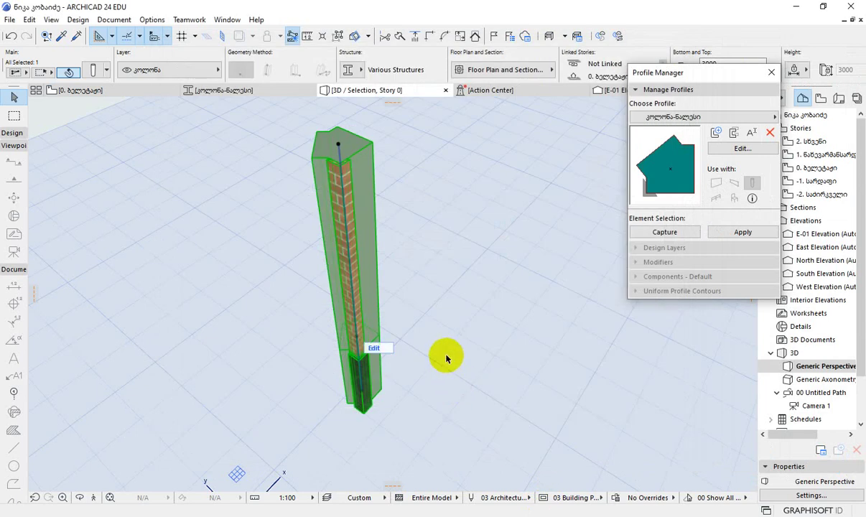
- Inspect the column in 3D from several sides, focusing on the join between its upper and lower segments
scroll(333, 349, "up", 5)
scroll(333, 348, "down", 2)
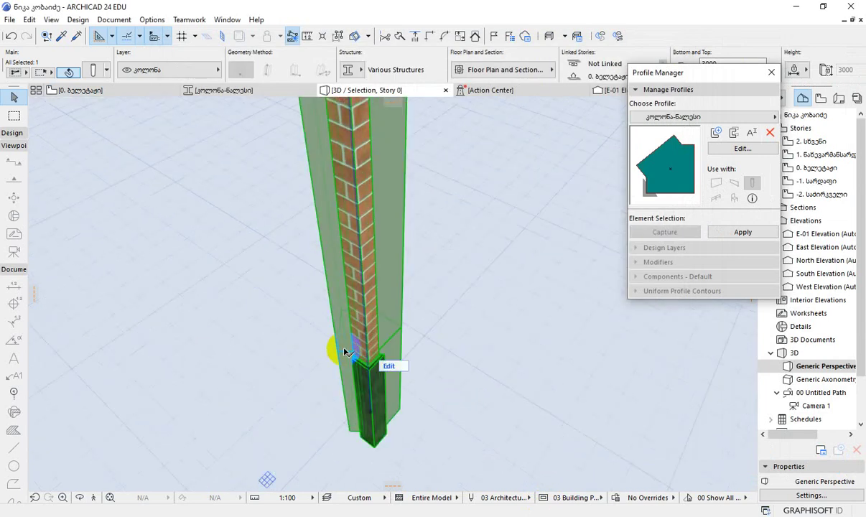
scroll(348, 364, "up", 2)
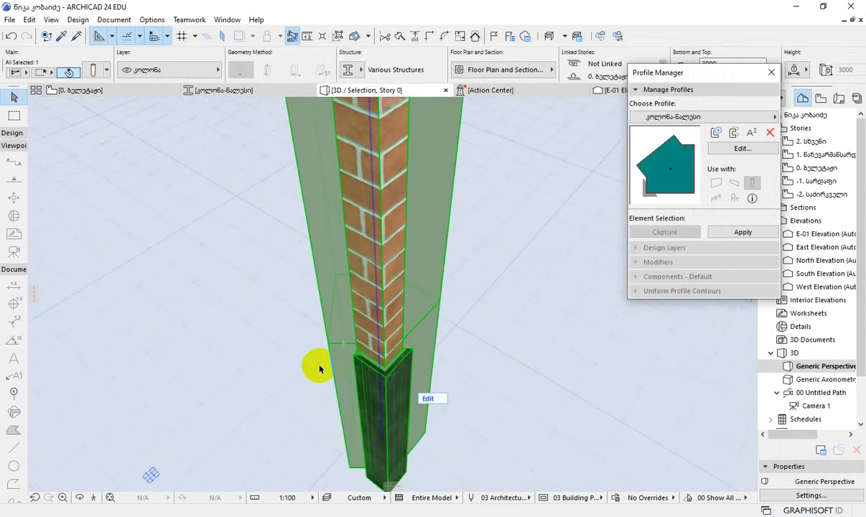
middle_click_drag(282, 364, 579, 326, "shift")
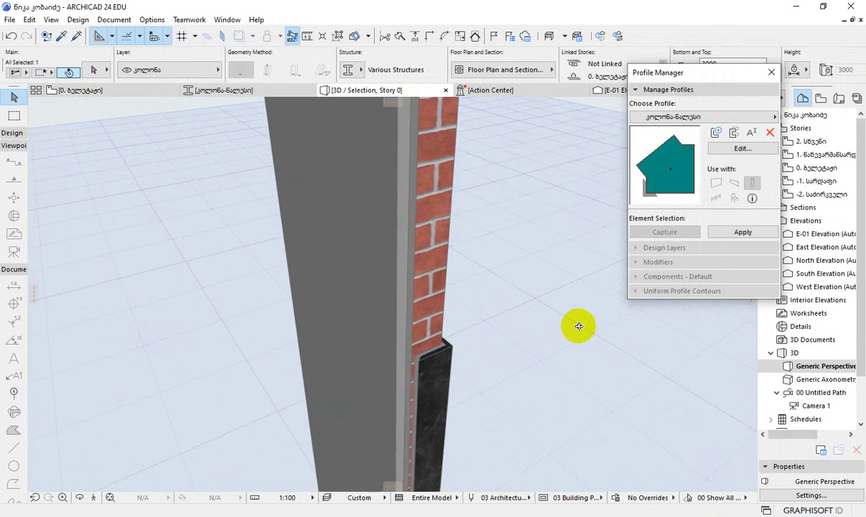
middle_click_drag(377, 377, 334, 374, "shift")
scroll(335, 373, "down", 2)
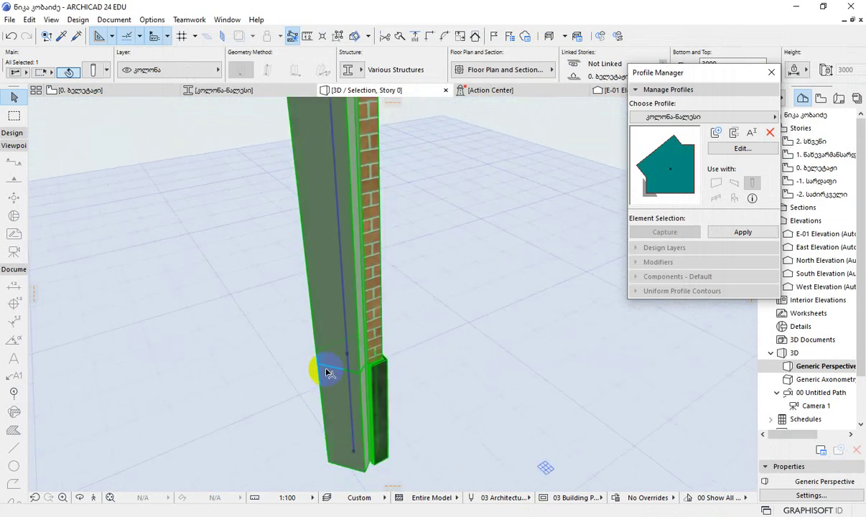
scroll(332, 374, "down", 3)
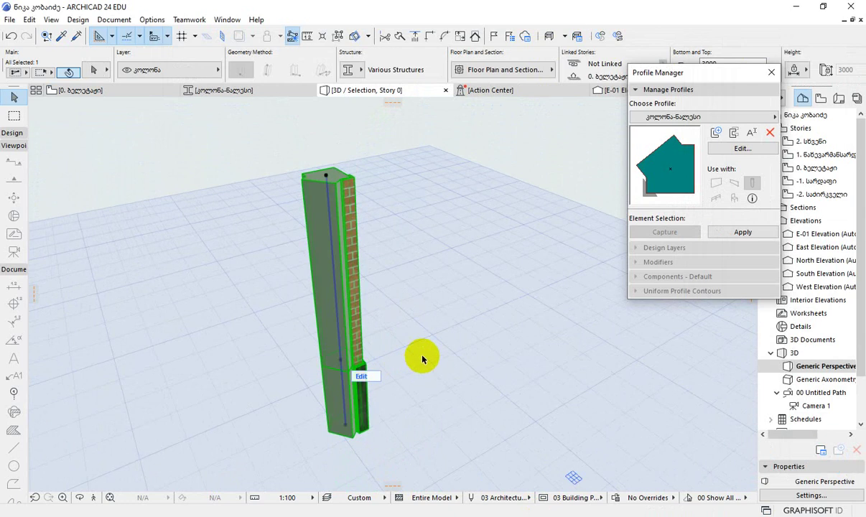
middle_click_drag(417, 354, 178, 347, "shift")
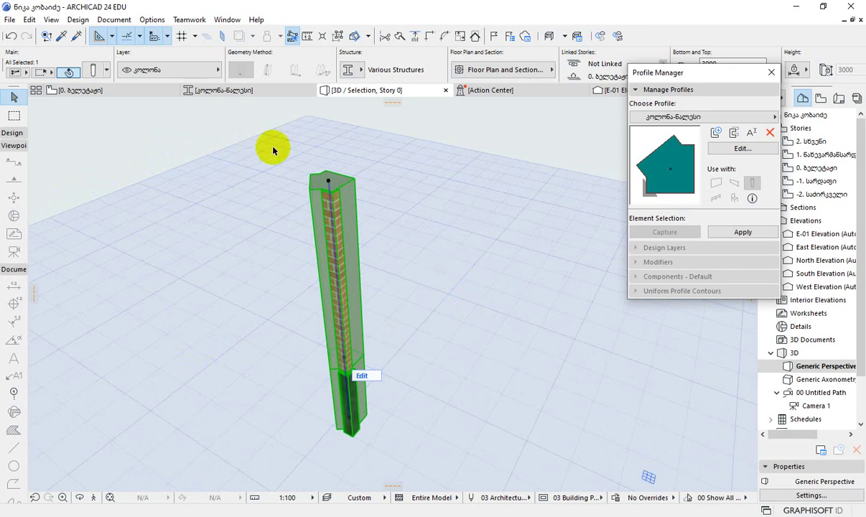
mouse_move(264, 91)
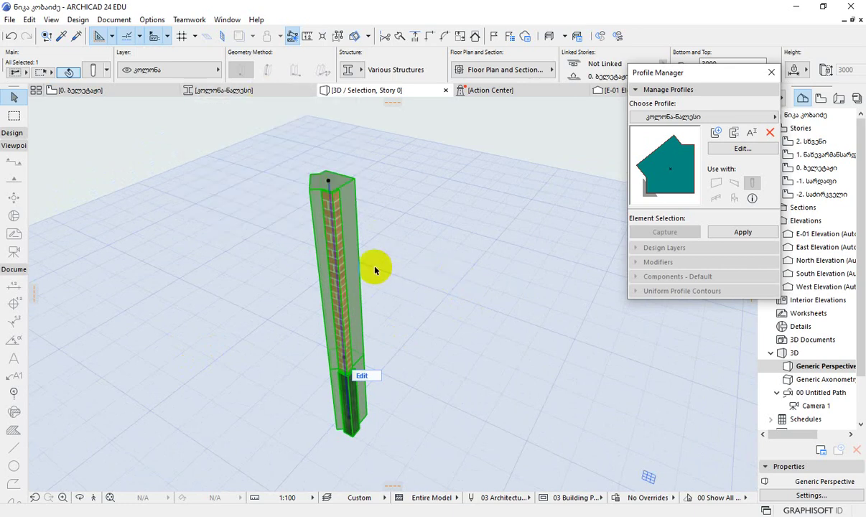
mouse_move(367, 280)
middle_mouse_down("shift")
mouse_move(321, 226)
mouse_move(334, 199)
middle_mouse_up("shift")
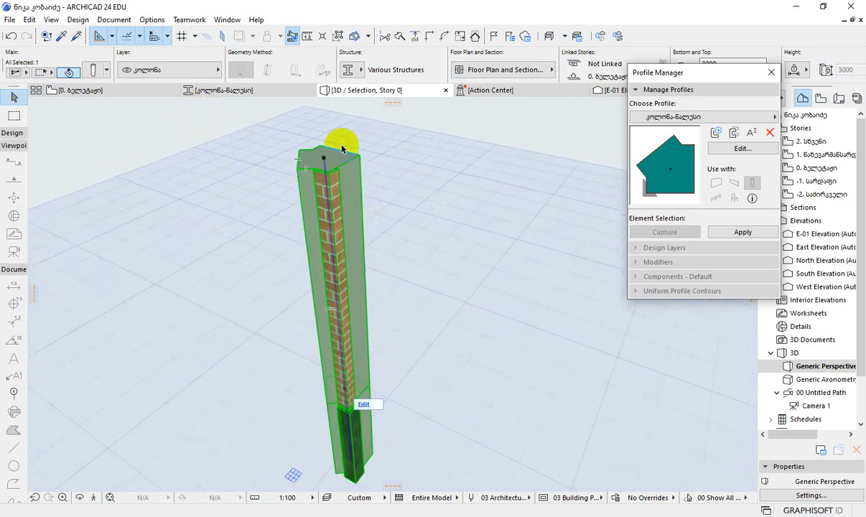
- Compare the corner column's 3D view with its fit against the walls in the 0. ბელეტაჟი floor plan
left_click(118, 89)
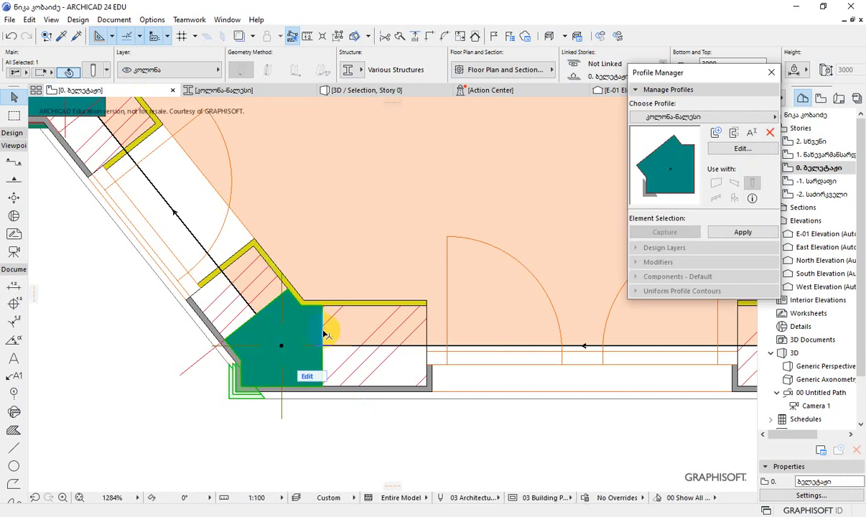
mouse_move(280, 96)
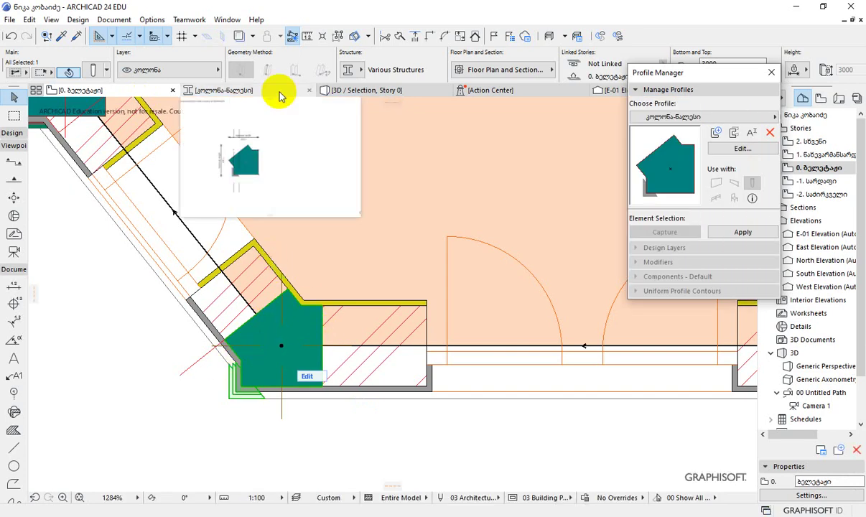
left_click(373, 92)
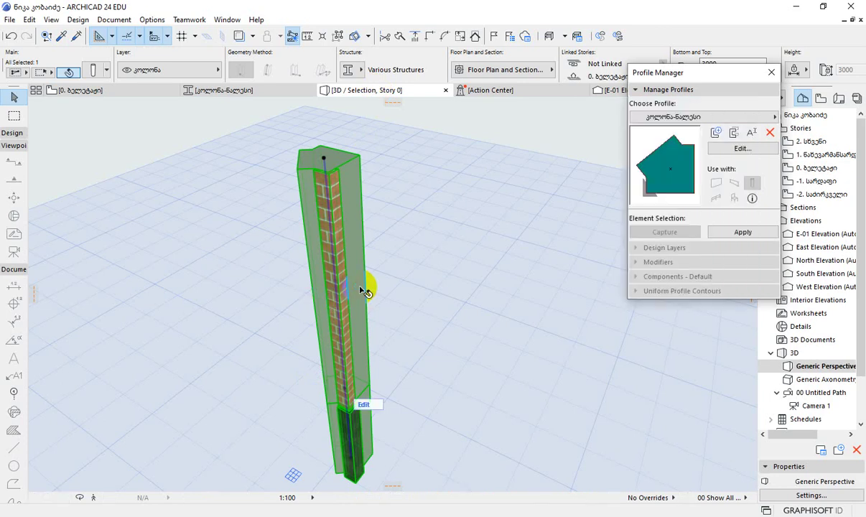
mouse_move(688, 76)
left_mouse_down()
mouse_move(625, 120)
mouse_move(659, 113)
left_mouse_up()
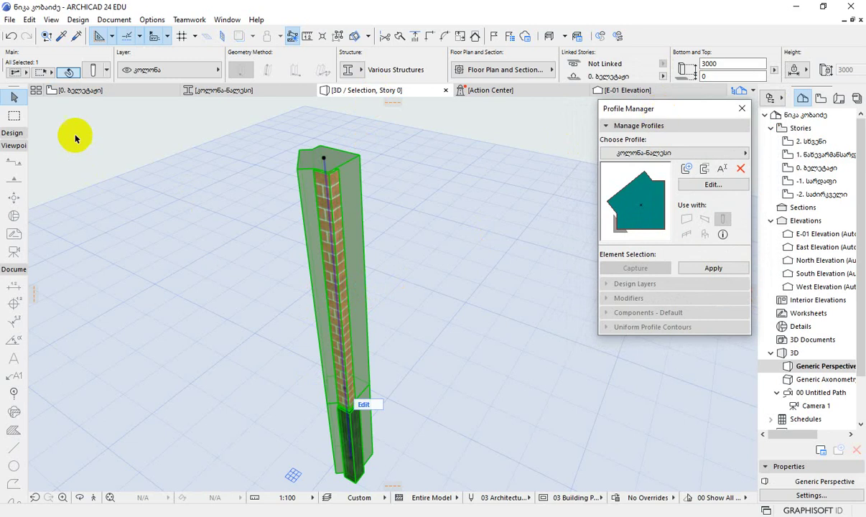
left_click(121, 92)
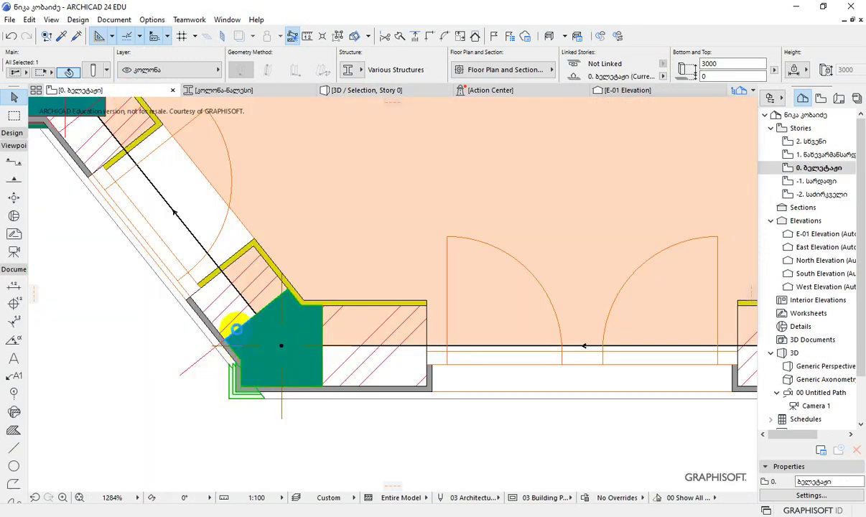
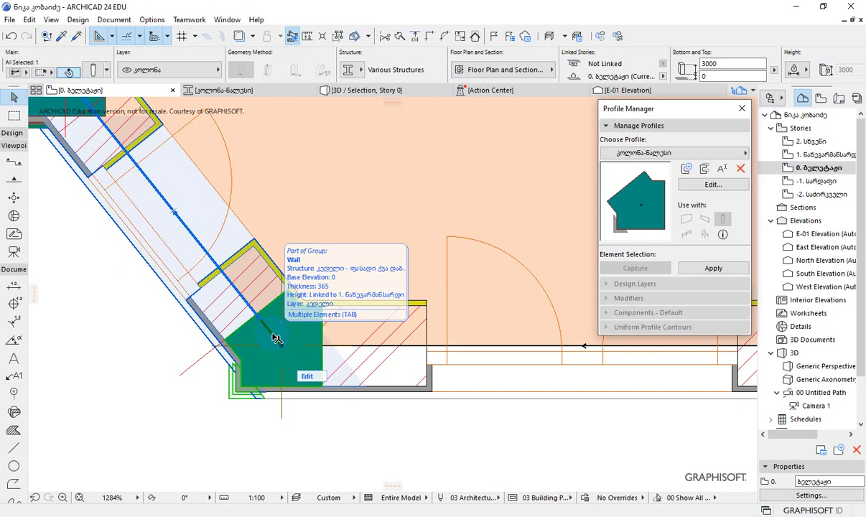
- Open the კოლონა-ნალესი-ქვა profile in the profile editor and examine its cladding layers beside the core
left_click(270, 92)
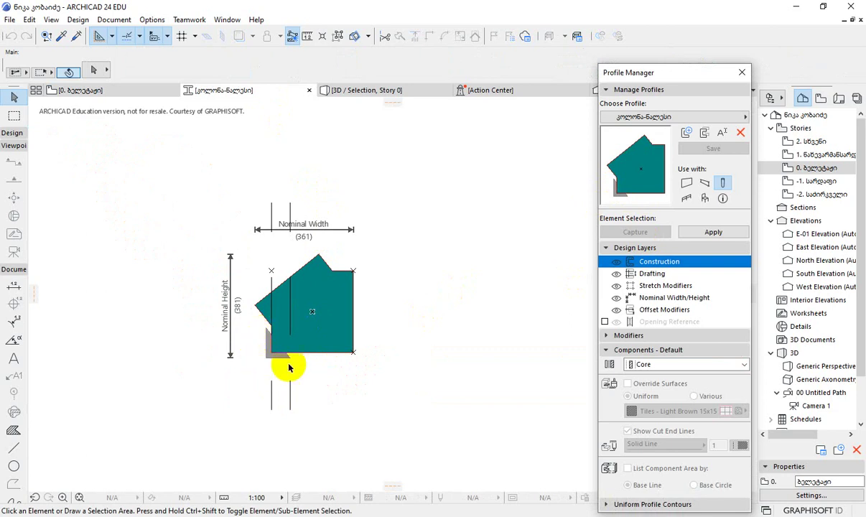
left_click(632, 117)
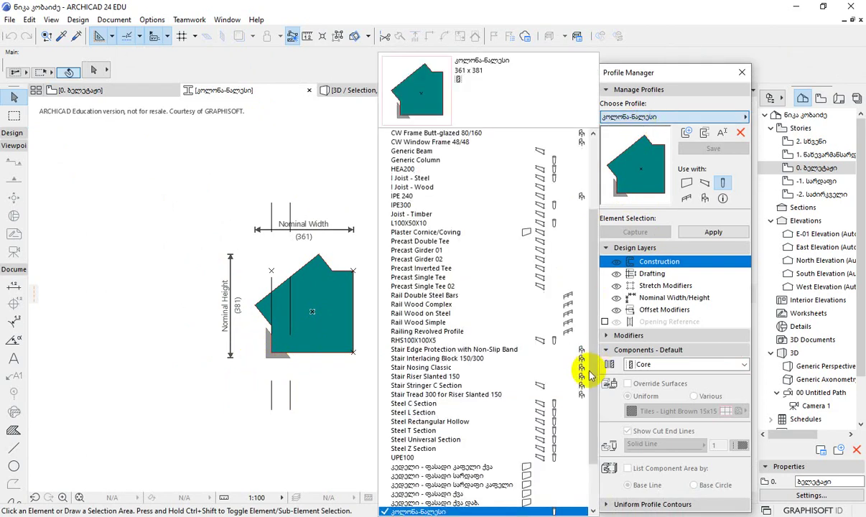
scroll(575, 454, "down", 3)
left_click(453, 460)
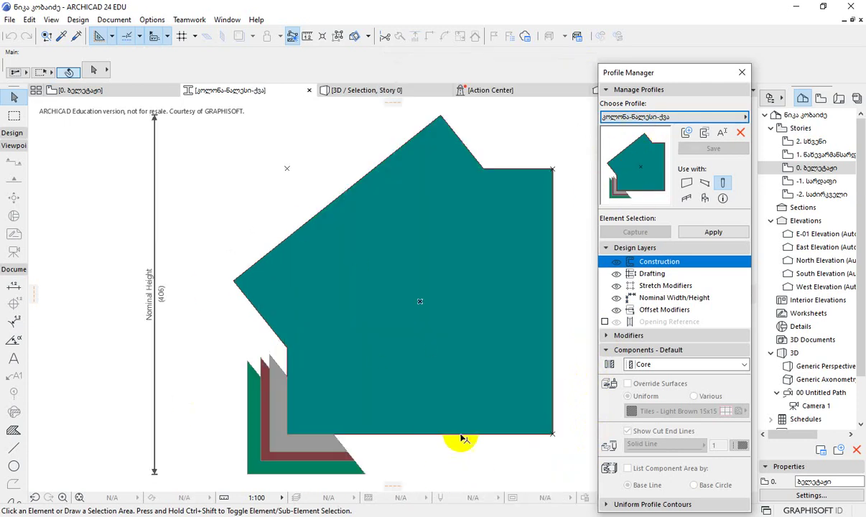
middle_click_drag(434, 400, 395, 343)
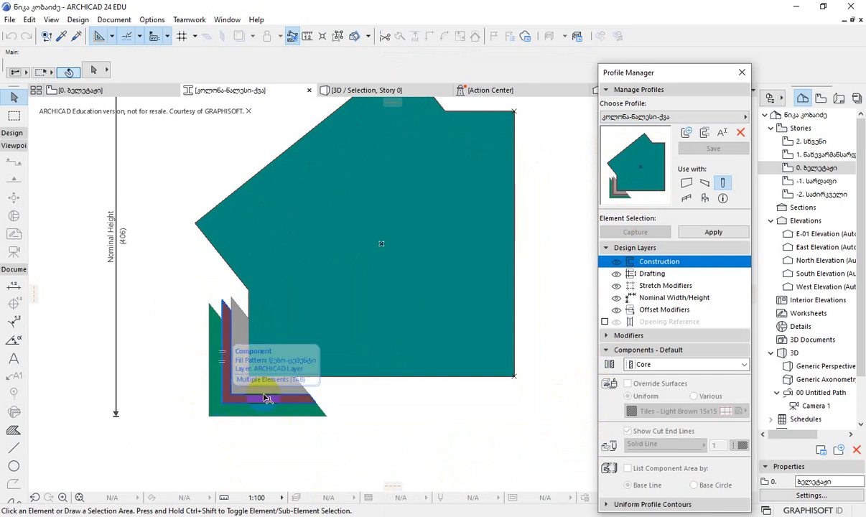
left_click(286, 394)
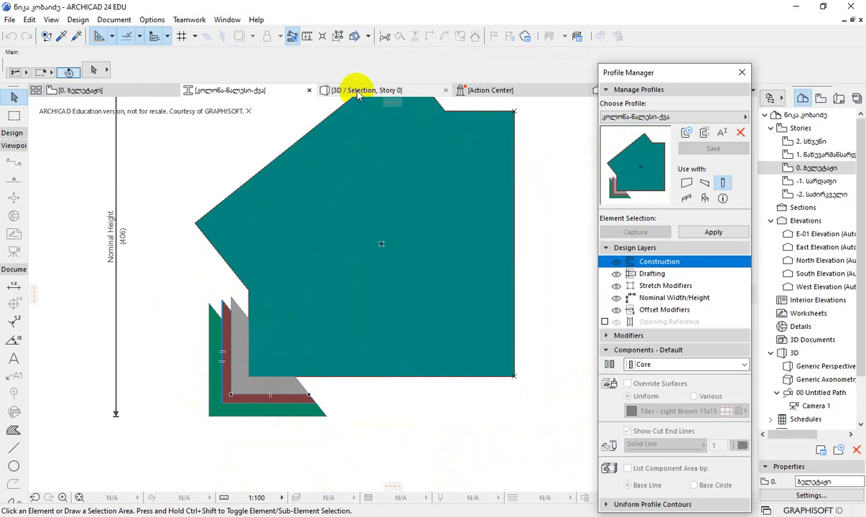
- Delete the red diagonal construction line crossing the corner column in the 0. ბელეტაჟი floor plan
left_click(140, 91)
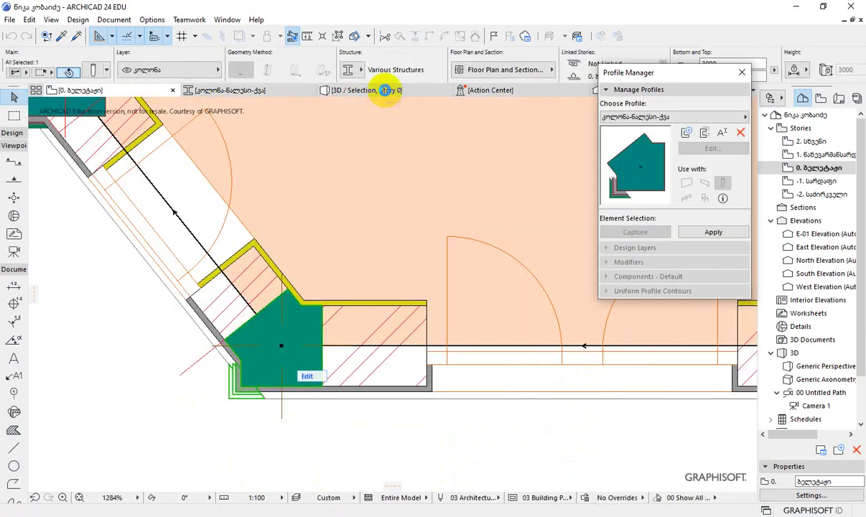
mouse_move(387, 94)
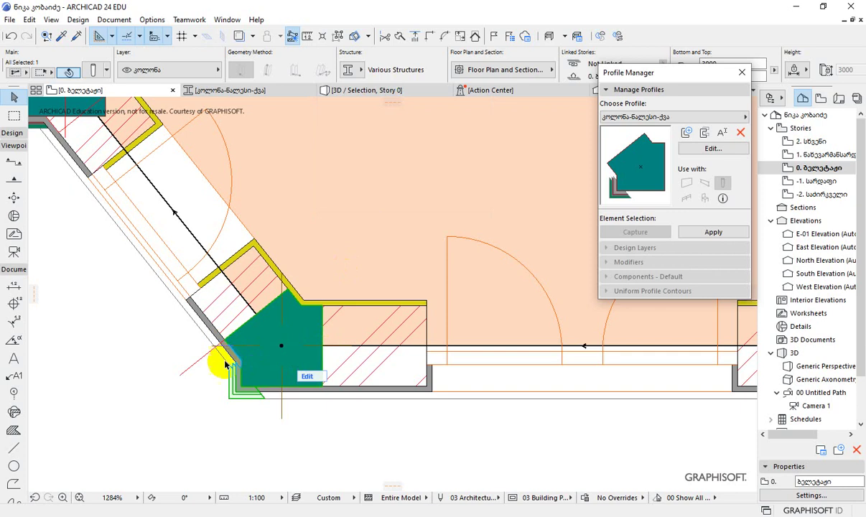
middle_click_drag(216, 362, 334, 374)
scroll(334, 374, "down", 3)
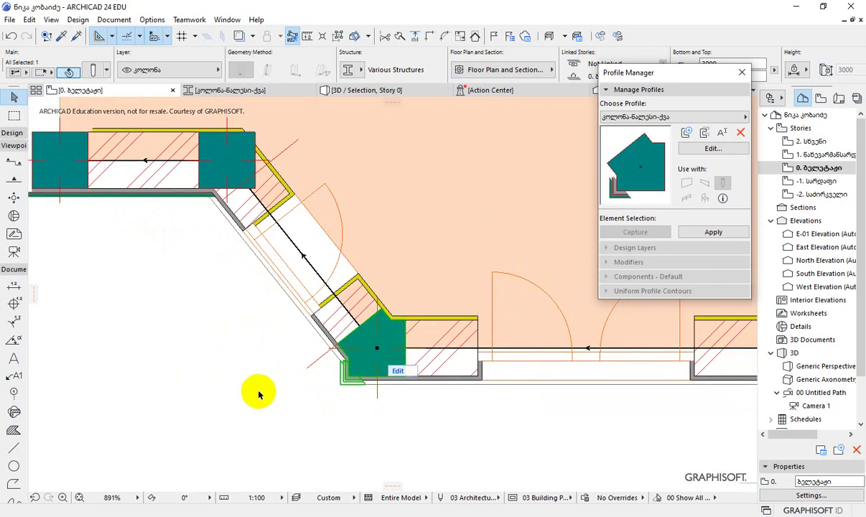
left_click(223, 348)
left_click(315, 360)
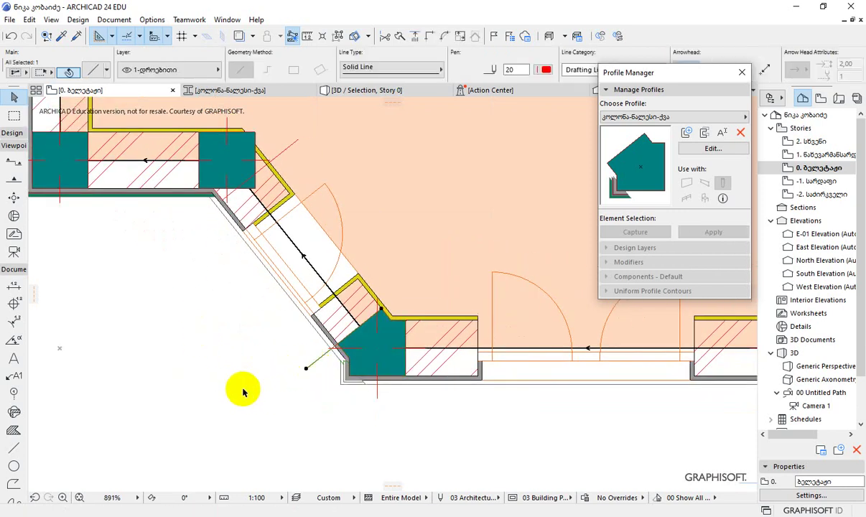
left_click(243, 392)
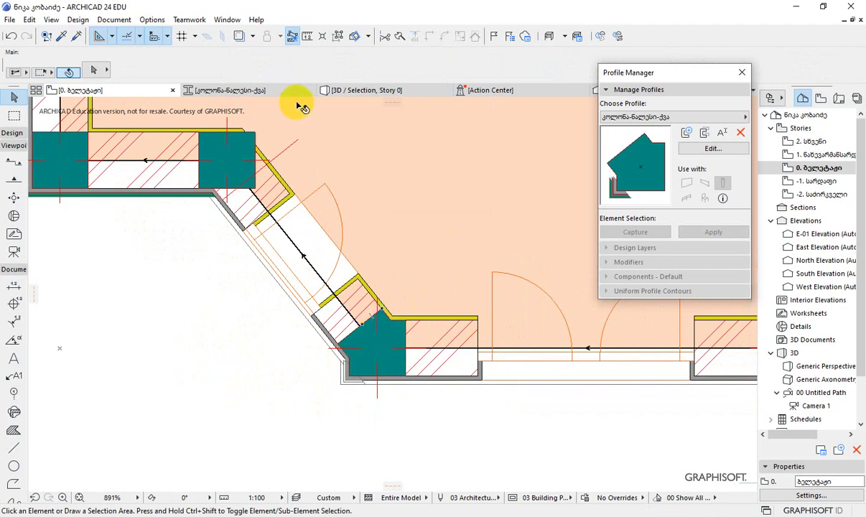
- Show all elements in 3D and examine how the corner column fits the adjoining brick and stone facade walls
left_click(354, 92)
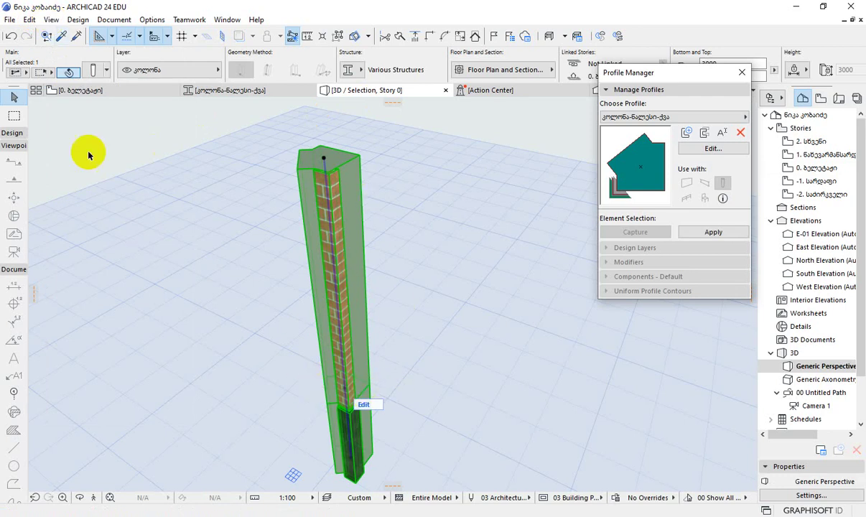
left_click(51, 20)
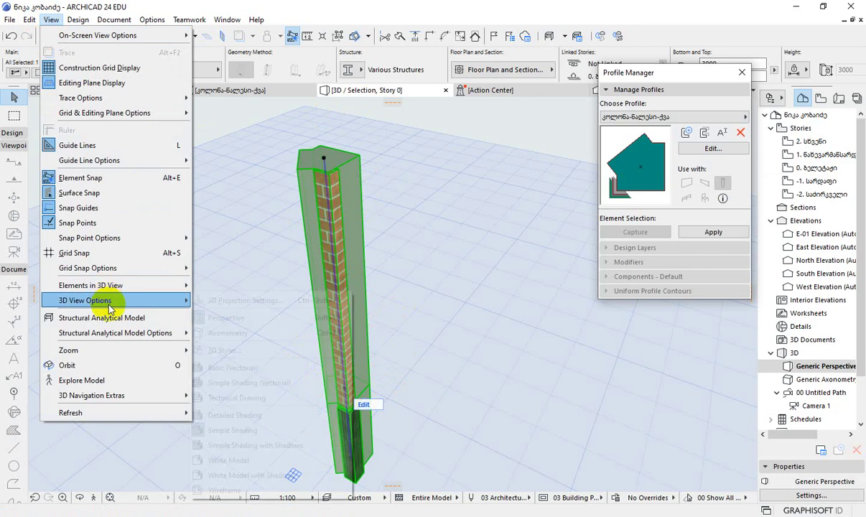
mouse_move(109, 304)
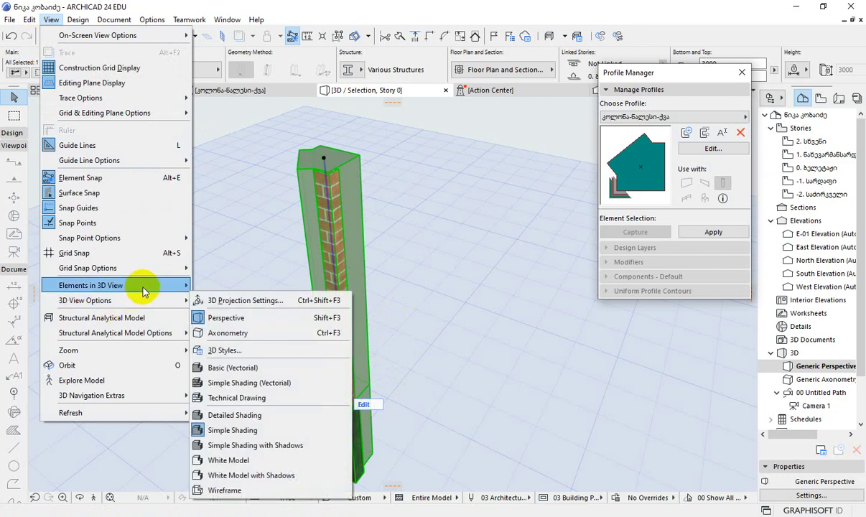
mouse_move(188, 285)
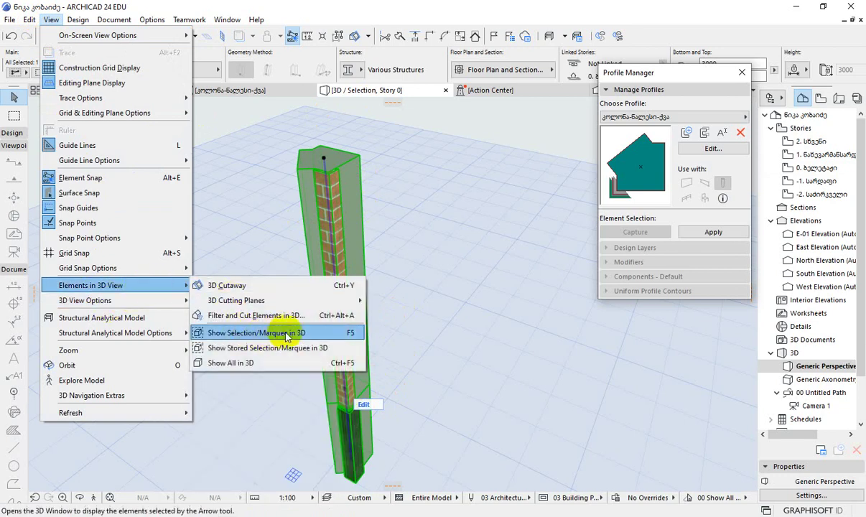
left_click(331, 363)
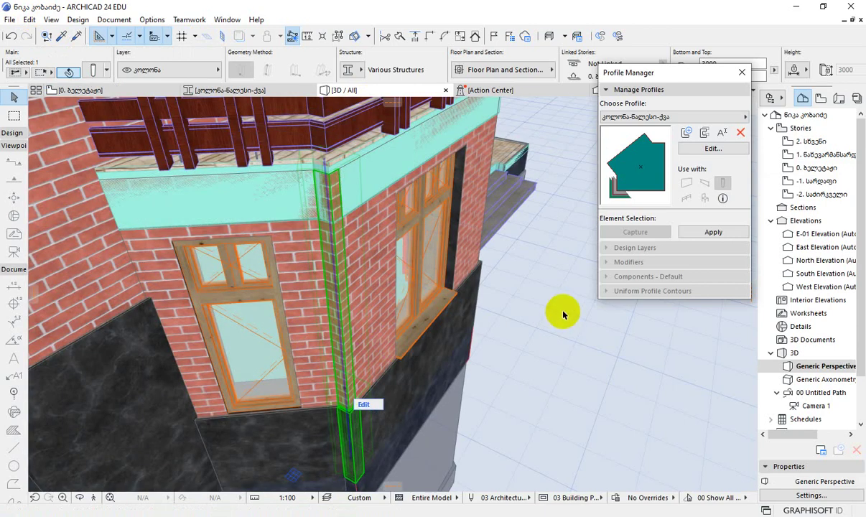
left_click(560, 326)
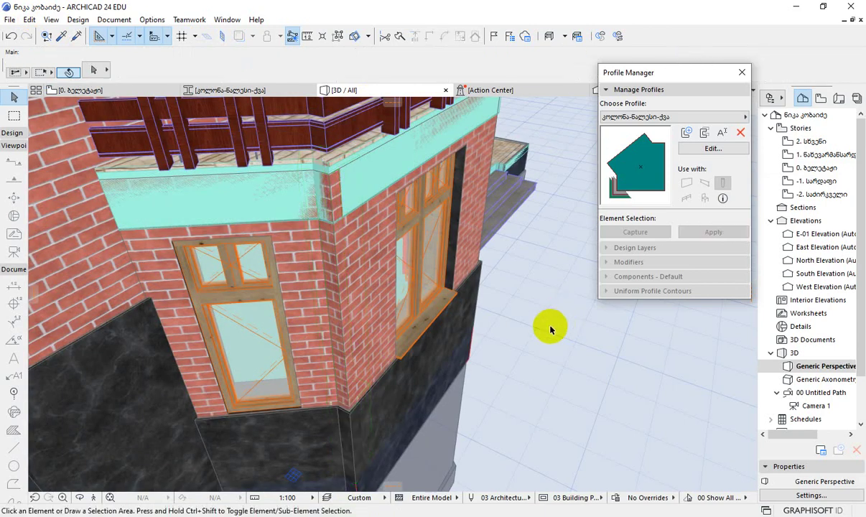
mouse_move(472, 355)
middle_mouse_down("shift")
mouse_move(480, 304)
mouse_move(514, 272)
mouse_move(489, 310)
mouse_move(481, 348)
middle_mouse_up("shift")
middle_click_drag(353, 263, 249, 283, "shift")
- Examine in the floor plan how the column at the opposite bay corner fits the horizontal and diagonal walls
left_click(131, 89)
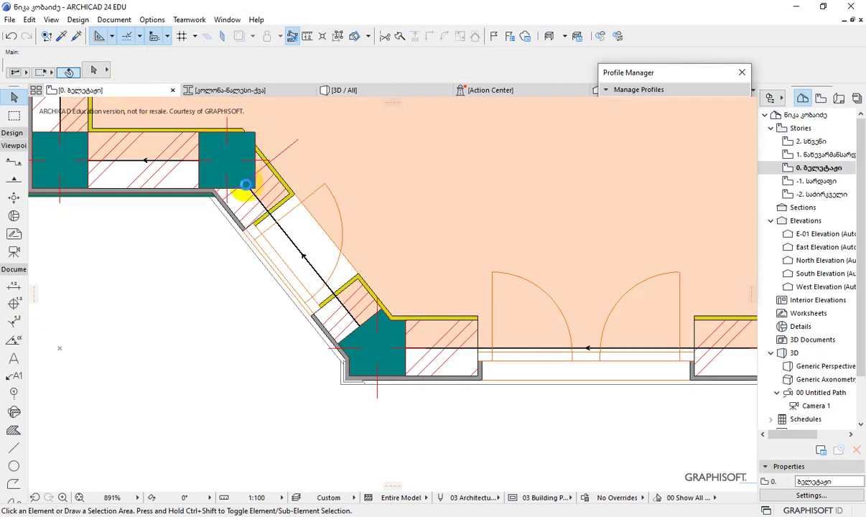
middle_click_drag(219, 189, 116, 247)
middle_click_drag(553, 302, 402, 286)
scroll(349, 312, "up", 3)
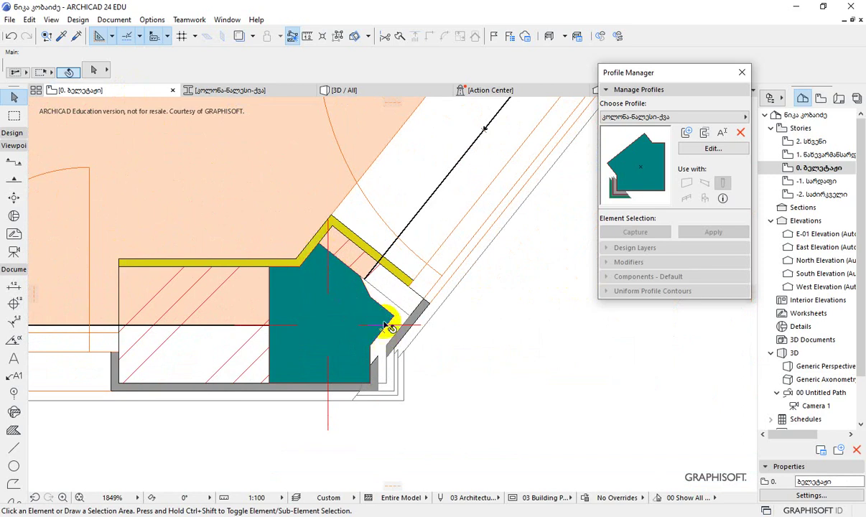
scroll(334, 319, "down", 3)
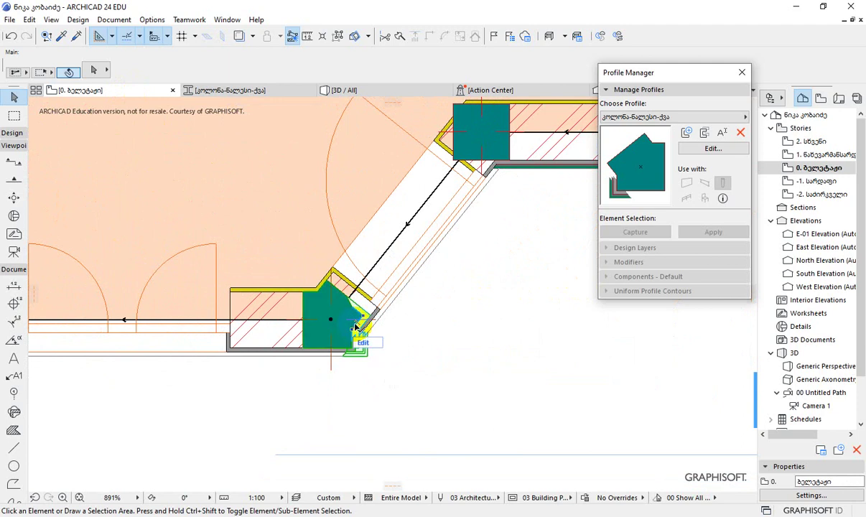
left_click(341, 330)
scroll(342, 323, "up", 3)
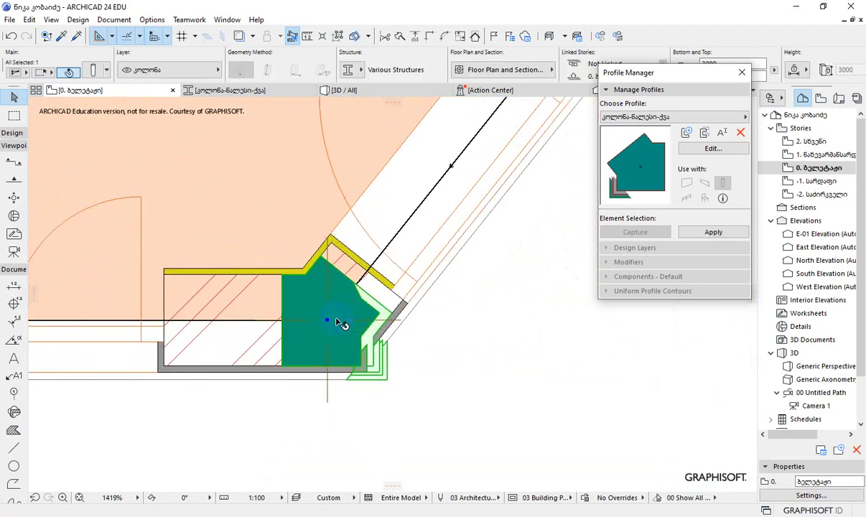
scroll(352, 324, "down", 3)
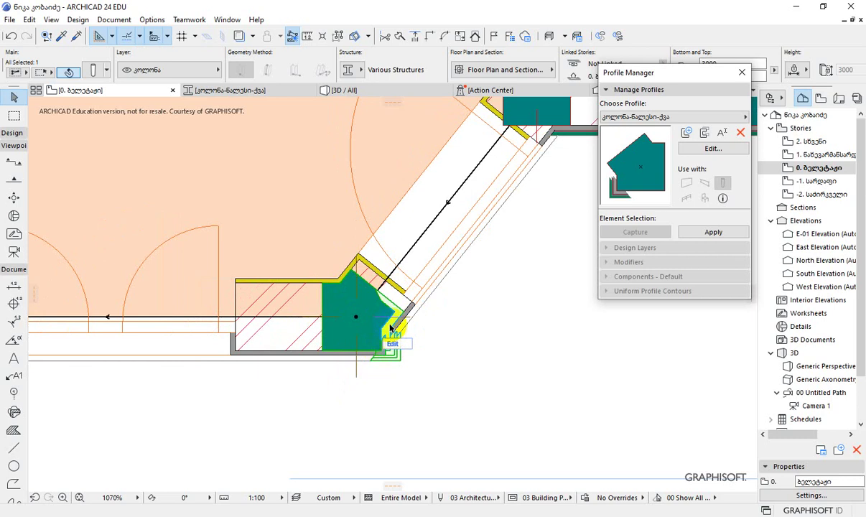
scroll(381, 300, "up", 3)
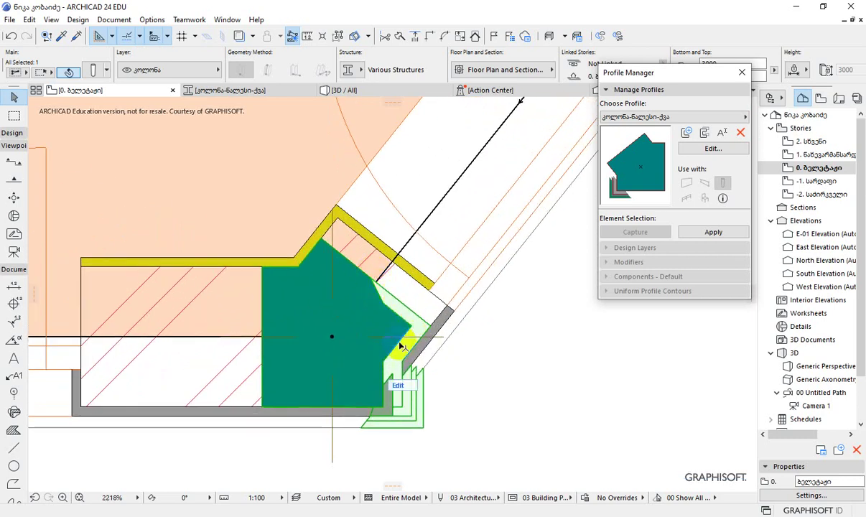
scroll(394, 351, "down", 5)
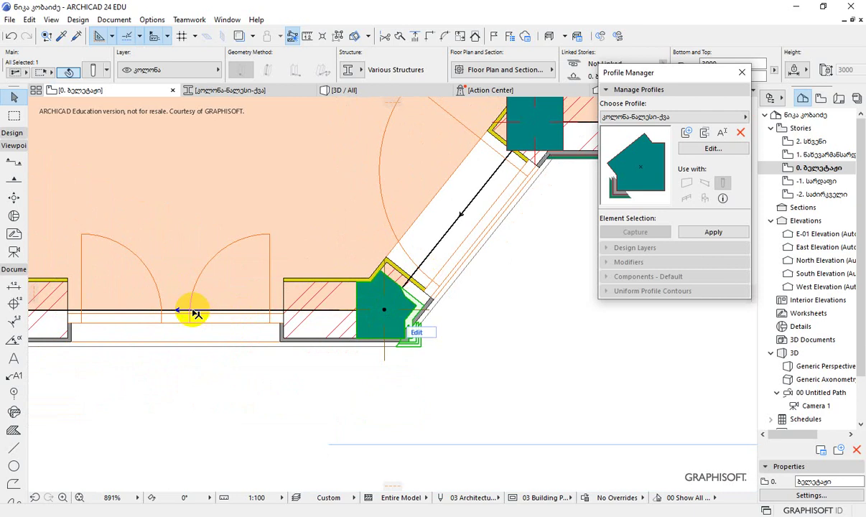
- Review the segment and positioning settings of the square column at the bay's inner corner, leaving them unchanged
middle_click_drag(191, 309, 474, 310)
middle_click_drag(188, 235, 293, 339)
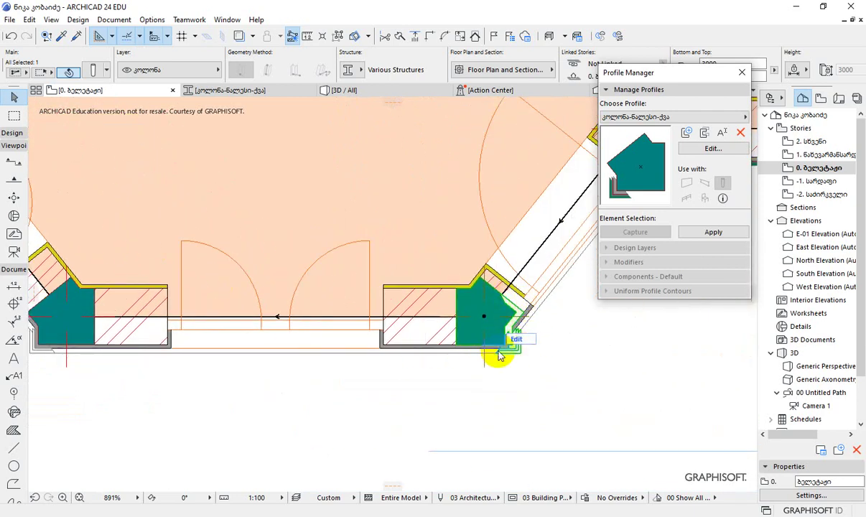
middle_click_drag(86, 309, 192, 218)
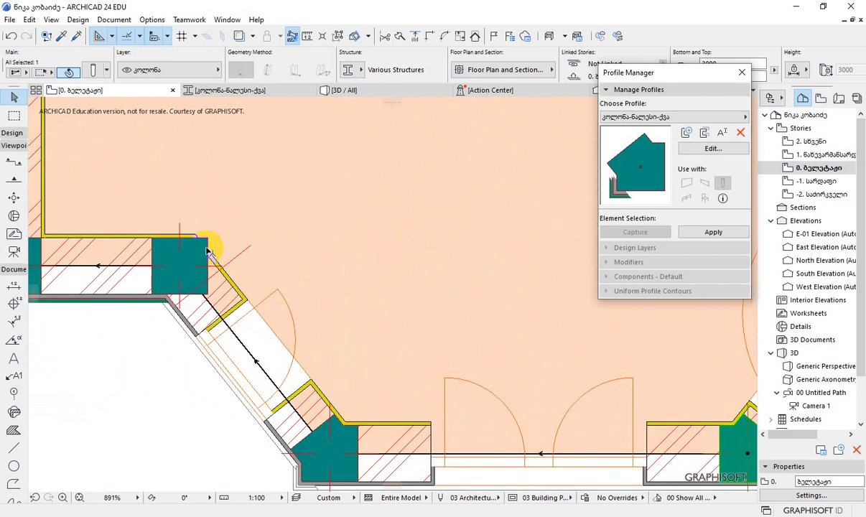
left_click(208, 241)
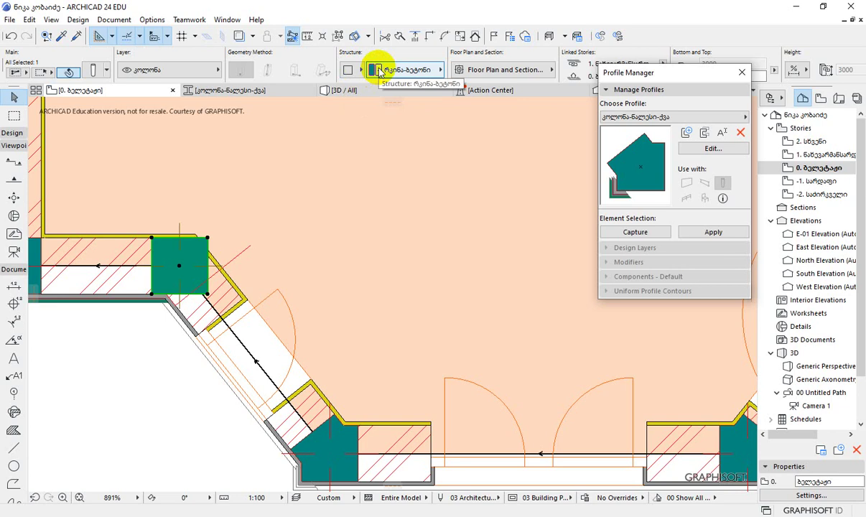
left_click(92, 70)
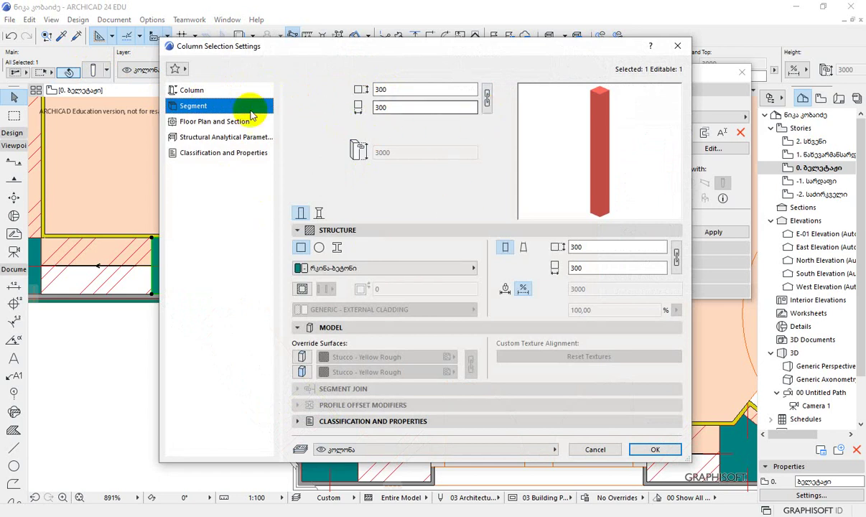
left_click(195, 90)
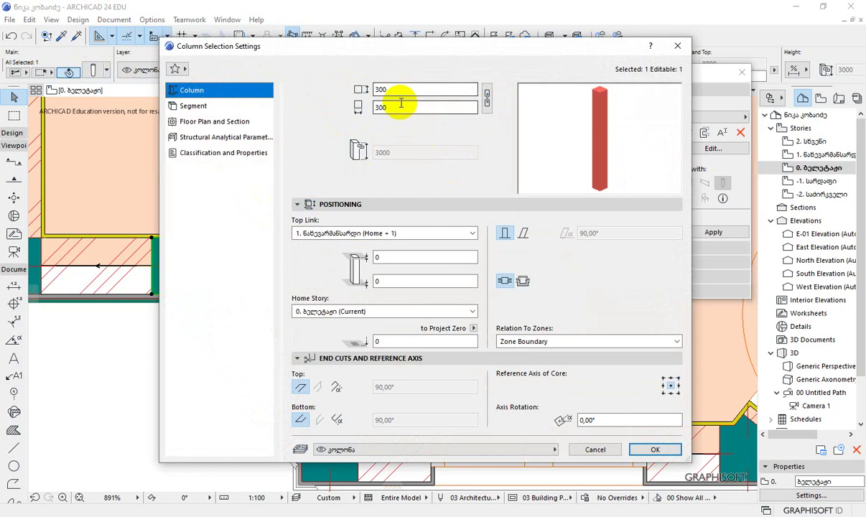
left_click(673, 49)
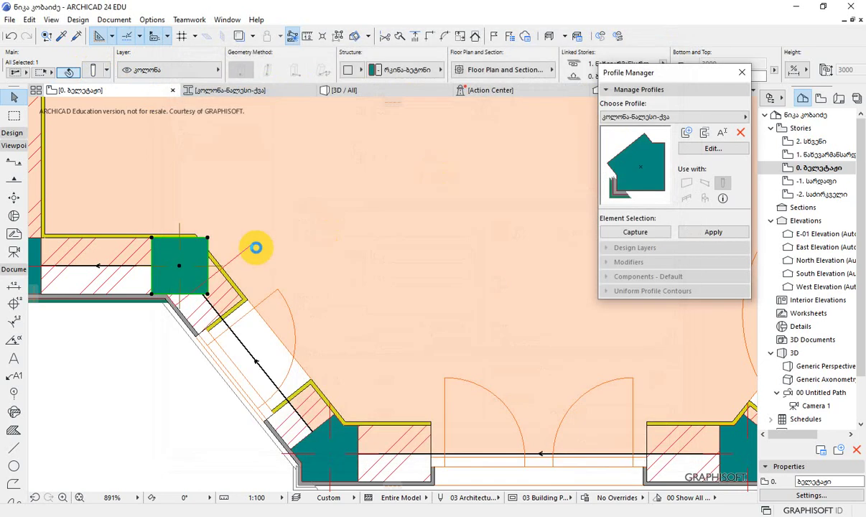
left_click(81, 406)
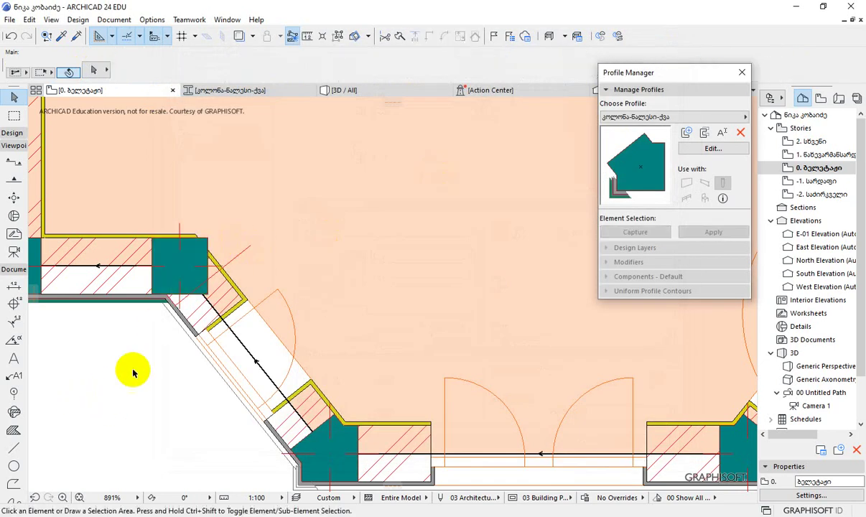
- Start a polyline at the inner-corner square column's centre, through the outer wall corner, to a point along the diagonal wall's outer core edge
scroll(176, 284, "up", 3)
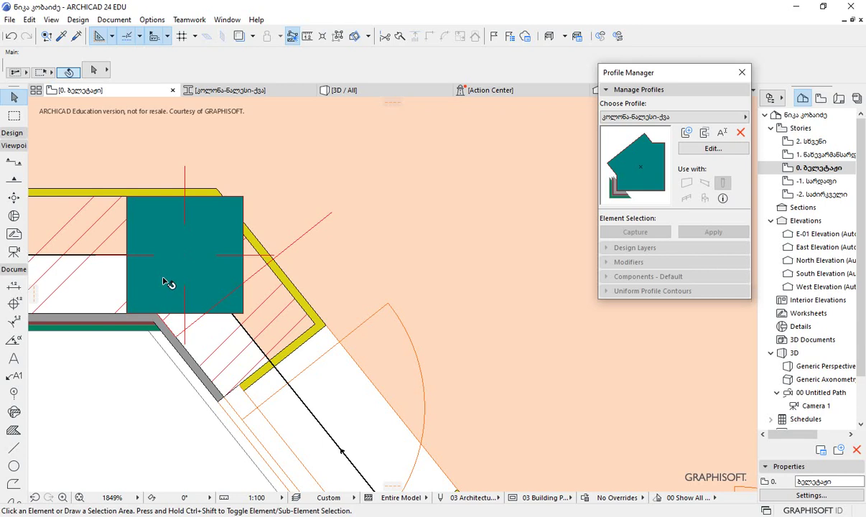
scroll(165, 282, "down", 2)
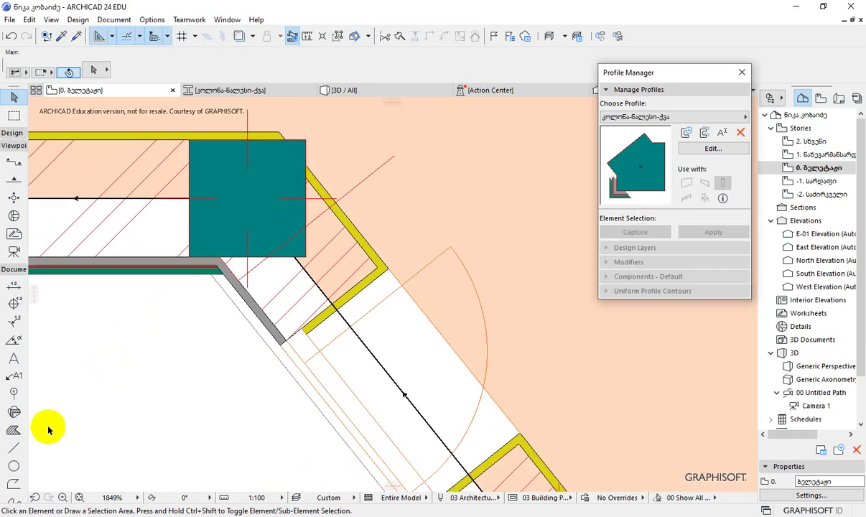
left_click(14, 448)
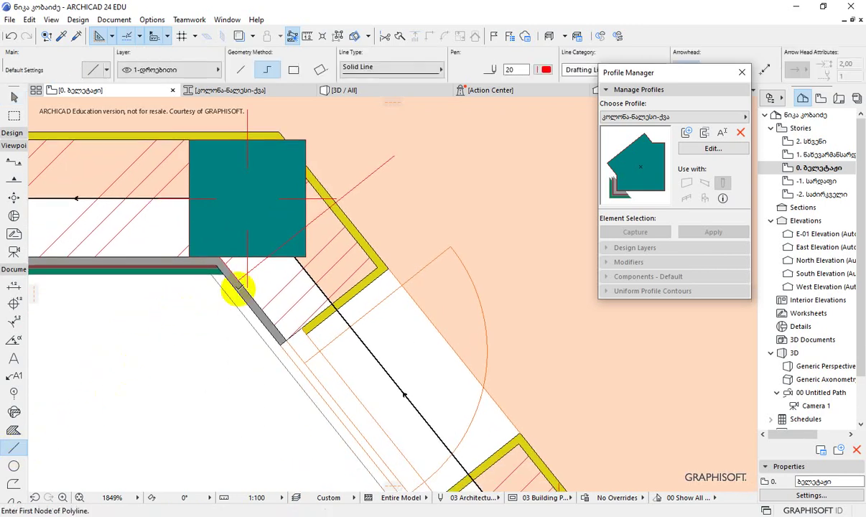
scroll(232, 286, "up", 2)
left_click(251, 165)
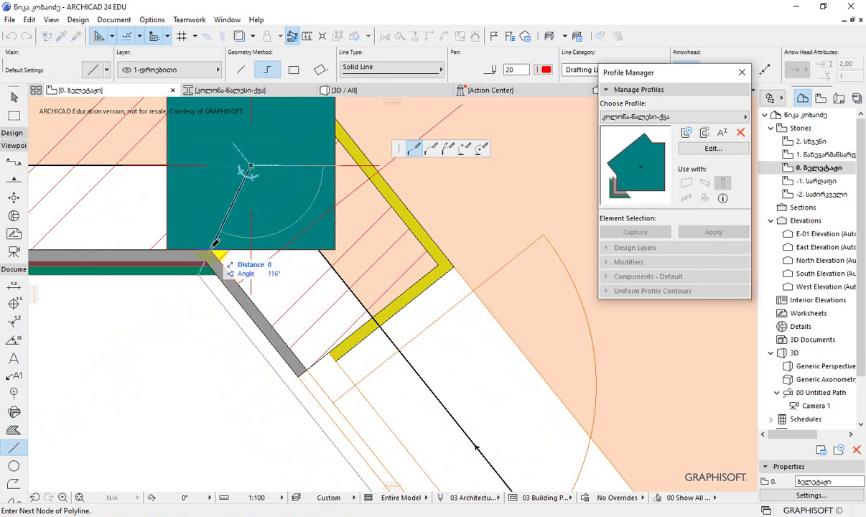
left_click(210, 250)
left_click(241, 280)
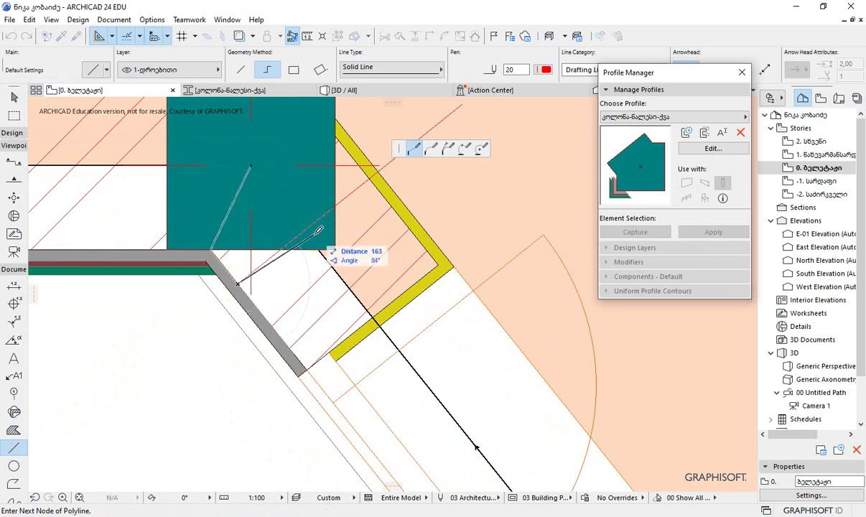
- Continue the outline 300 perpendicularly across the diagonal wall, along its inner core edge to the horizontal wall's inner core edge, and close it at the column centre
middle_click_drag(332, 216, 289, 247)
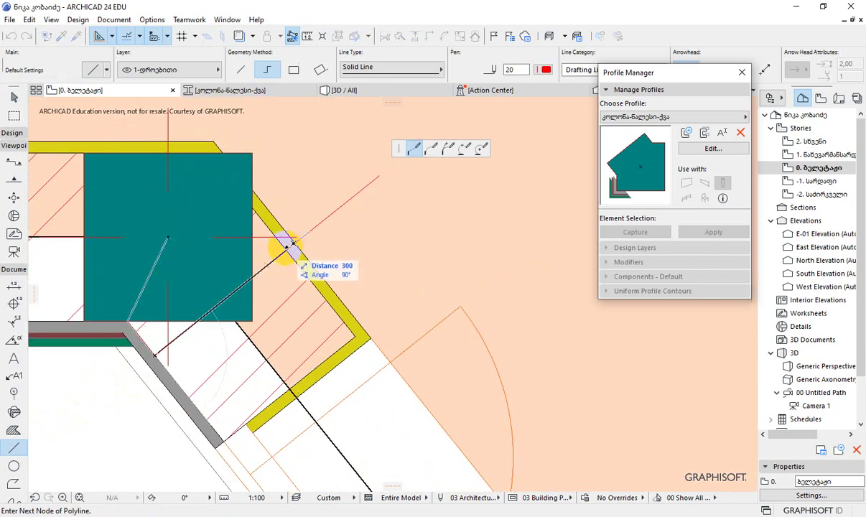
middle_click_drag(260, 193, 271, 217)
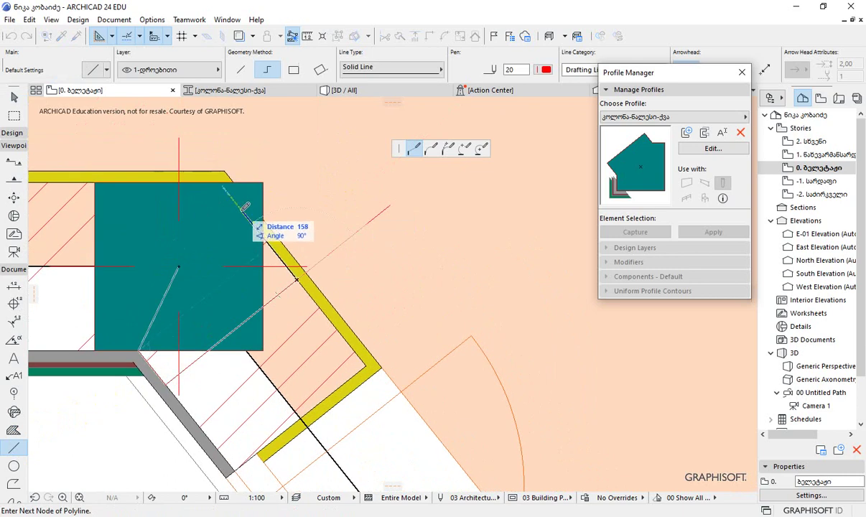
left_click(223, 179)
scroll(222, 178, "up", 4)
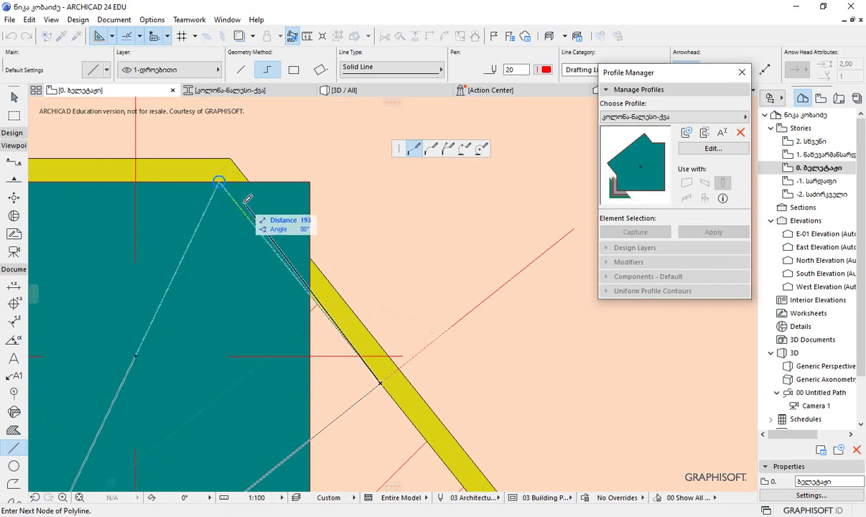
left_click(222, 179)
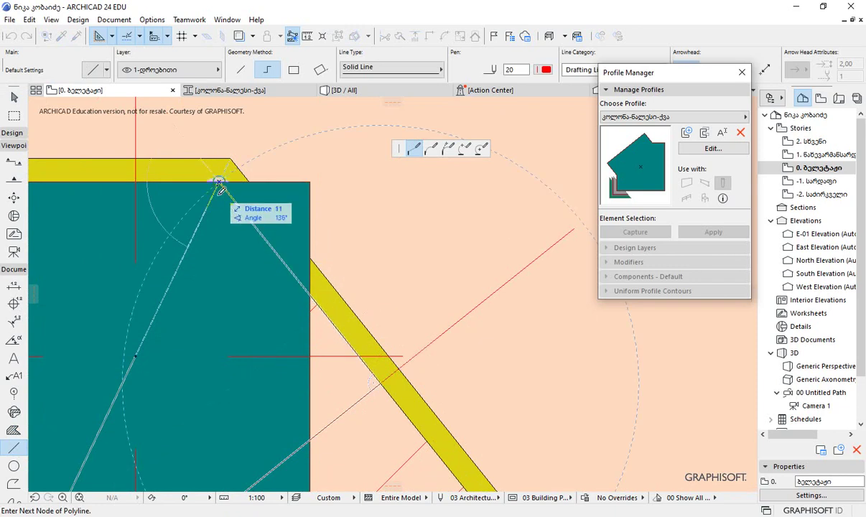
middle_click_drag(180, 302, 224, 240)
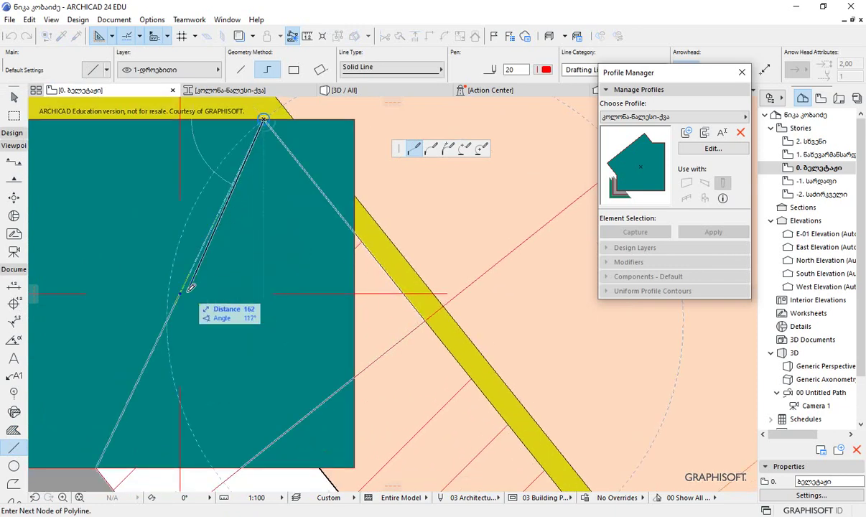
key("Escape")
scroll(225, 284, "down", 1)
scroll(224, 283, "down", 7)
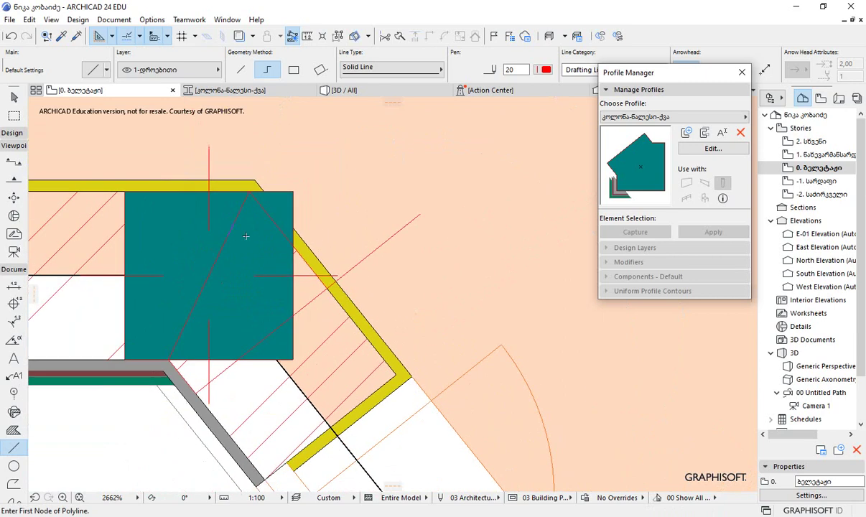
- Capture the inner-corner square column into the Profile Manager as a custom profile
left_click(14, 100)
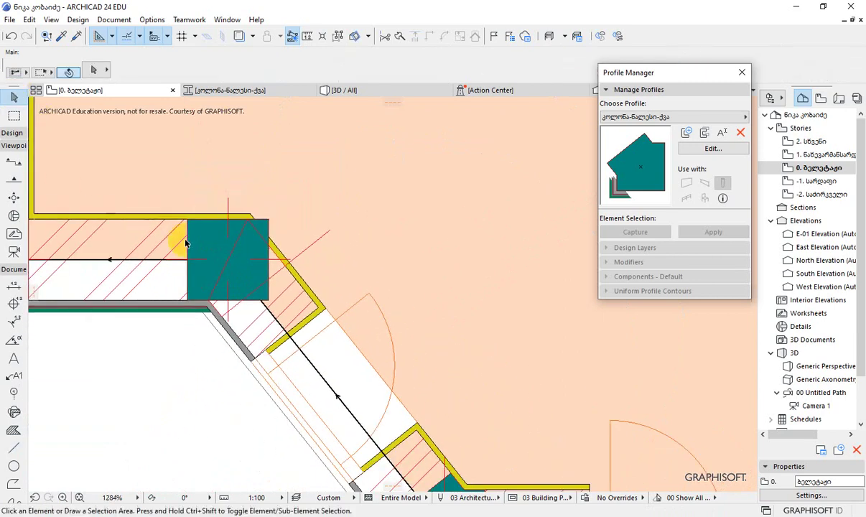
left_click(207, 243)
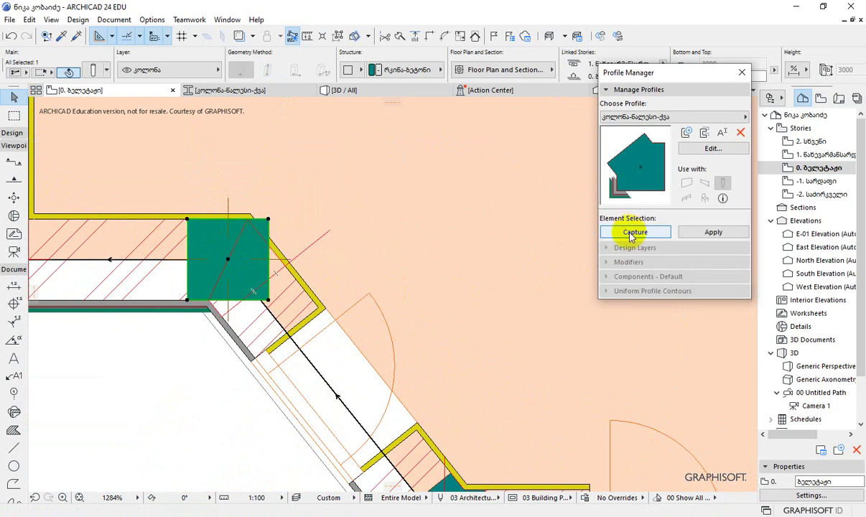
left_click(662, 117)
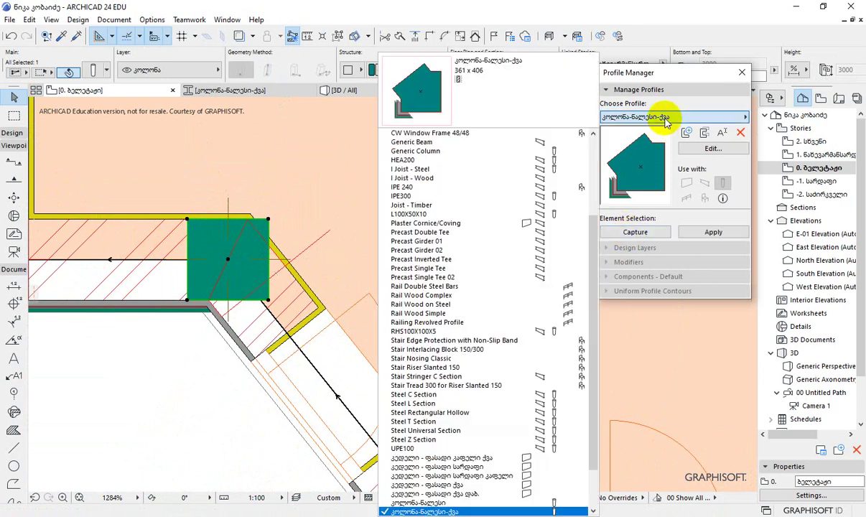
left_click_drag(593, 314, 592, 382)
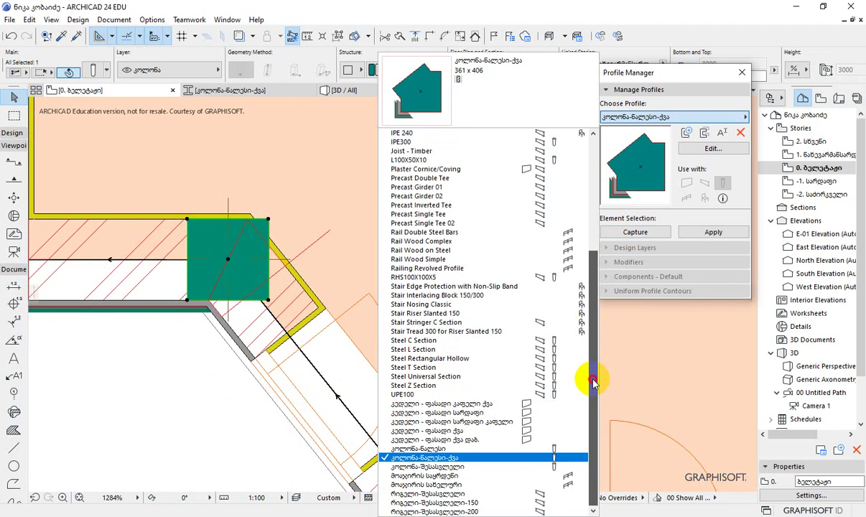
left_click_drag(593, 382, 583, 137)
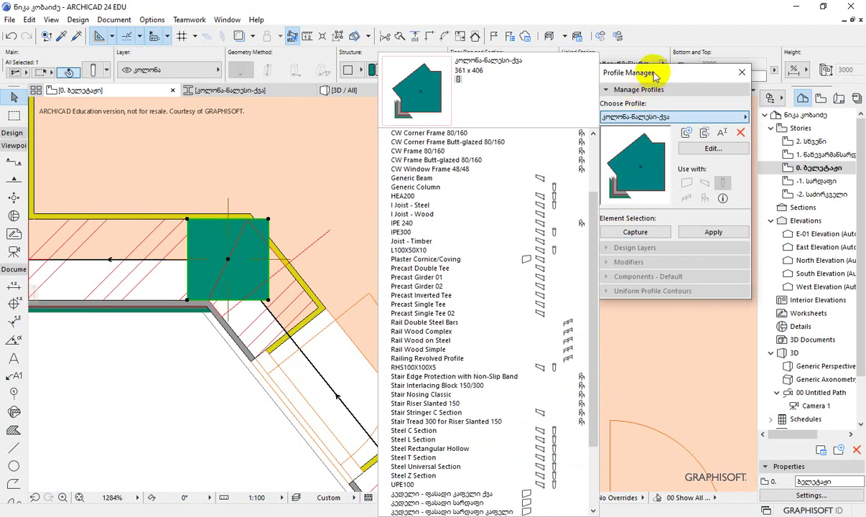
left_click(657, 179)
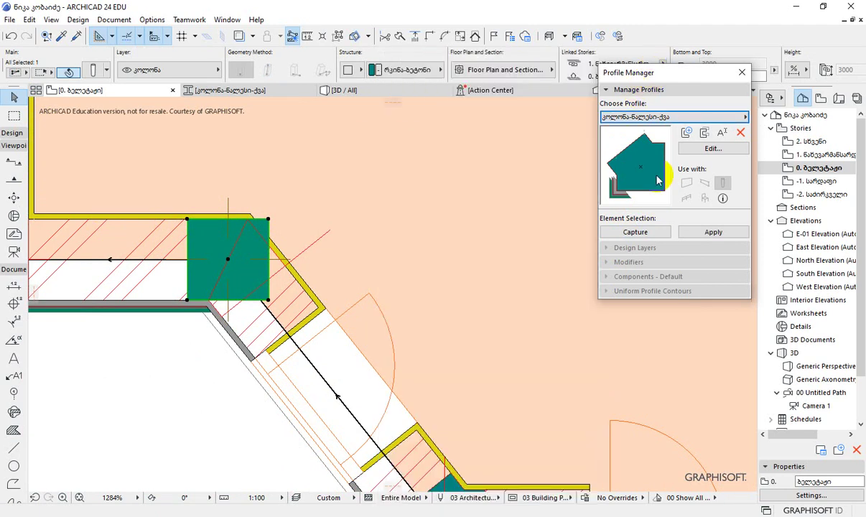
left_click(635, 232)
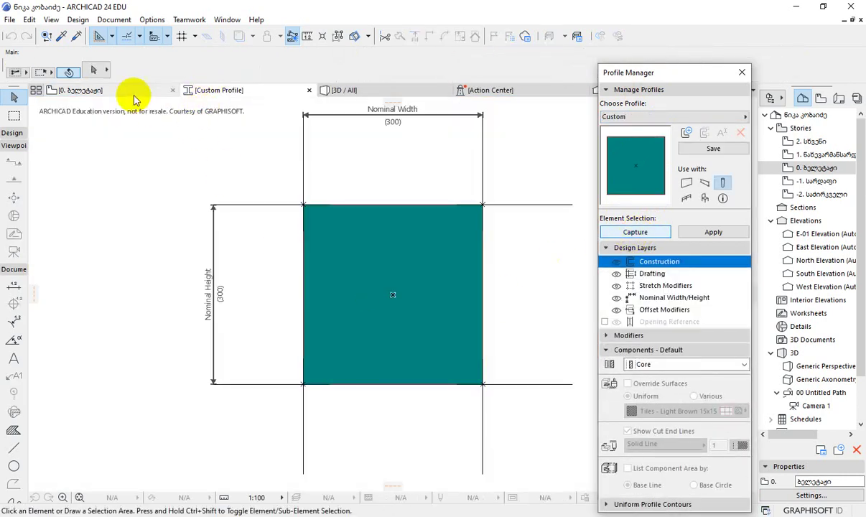
- Cut the red five-line outline drawn over the square column from the 0. ბელეტაჟი floor plan
left_click(135, 94)
left_click(190, 300)
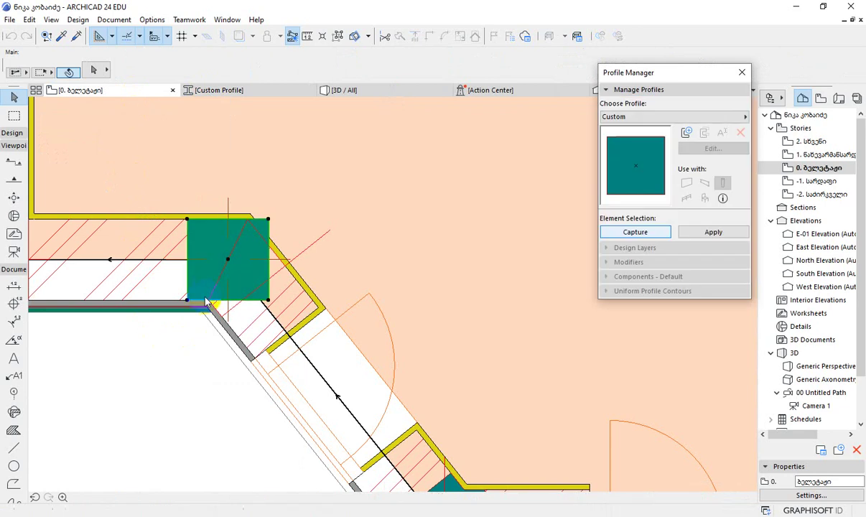
left_click(218, 290)
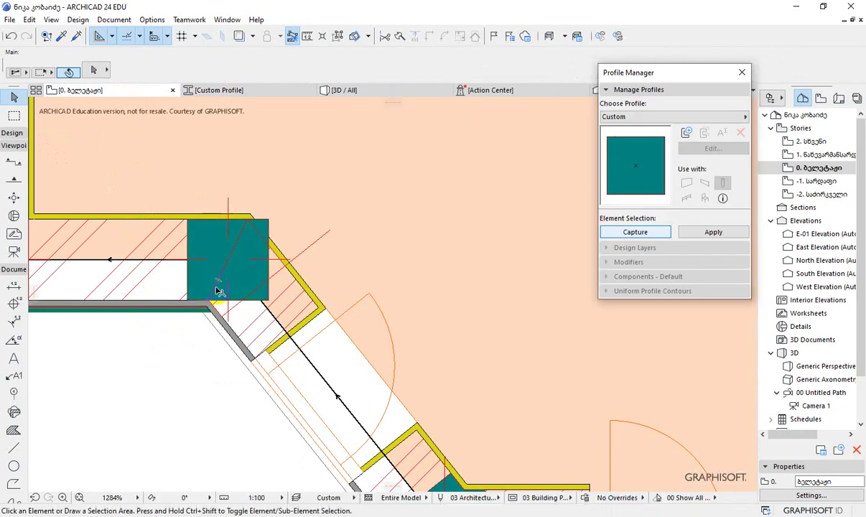
left_click(29, 19)
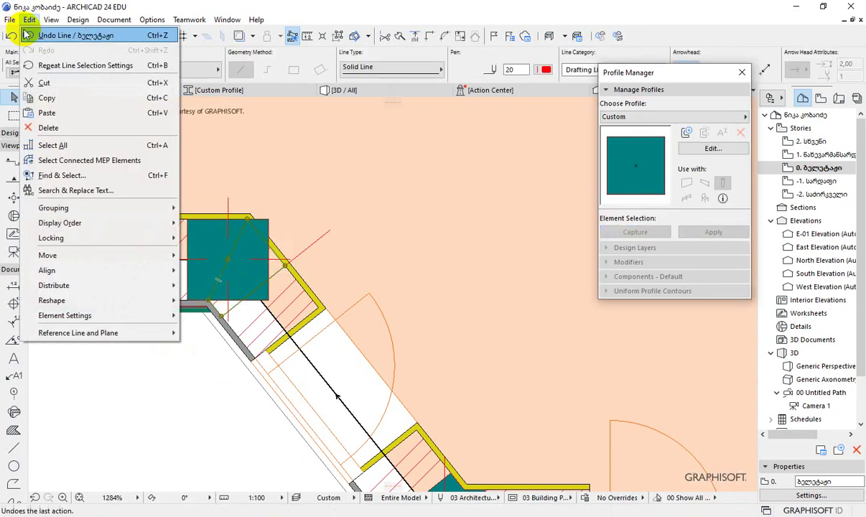
left_click(44, 83)
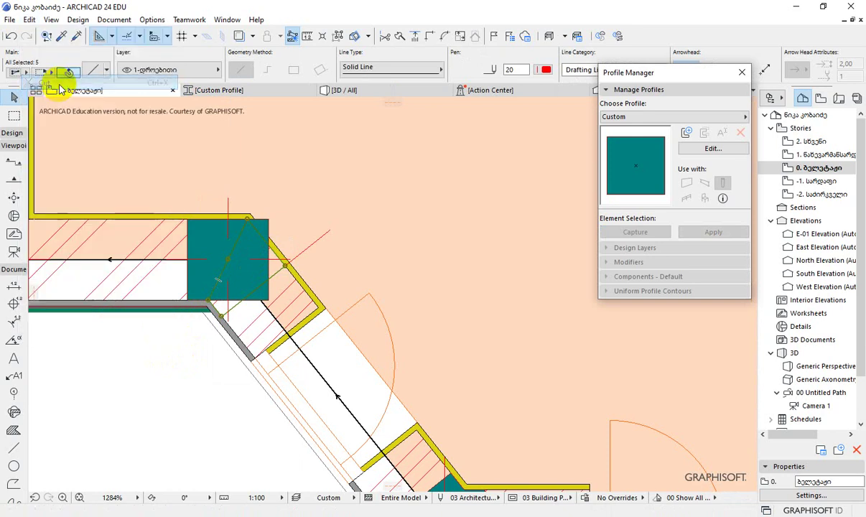
- Paste the outline into the custom profile and place it clear of the teal square, below and to its right
left_click(282, 91)
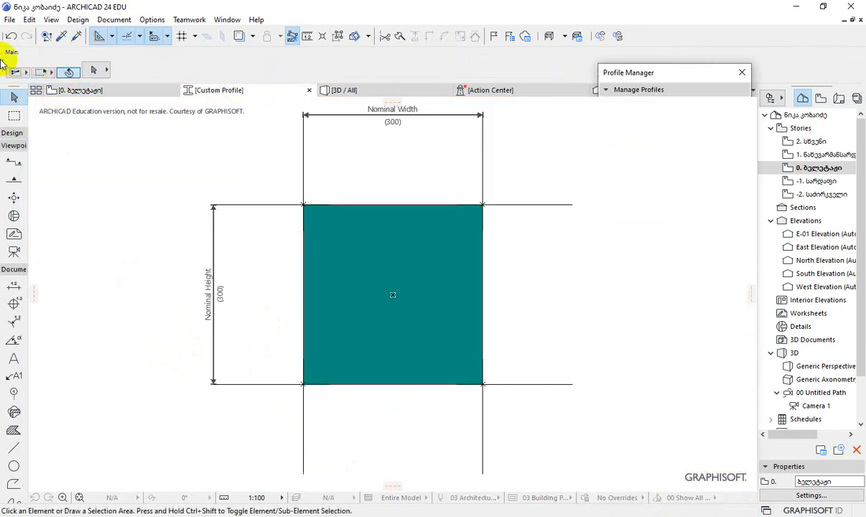
left_click(28, 19)
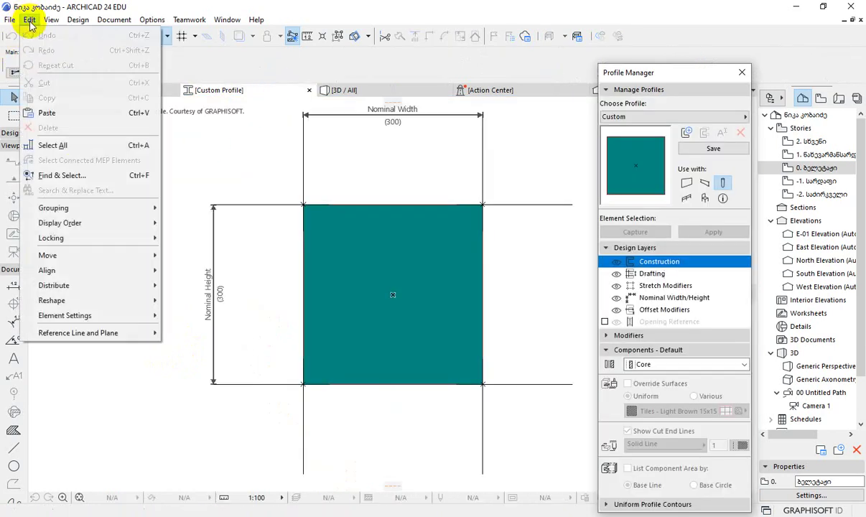
left_click(57, 114)
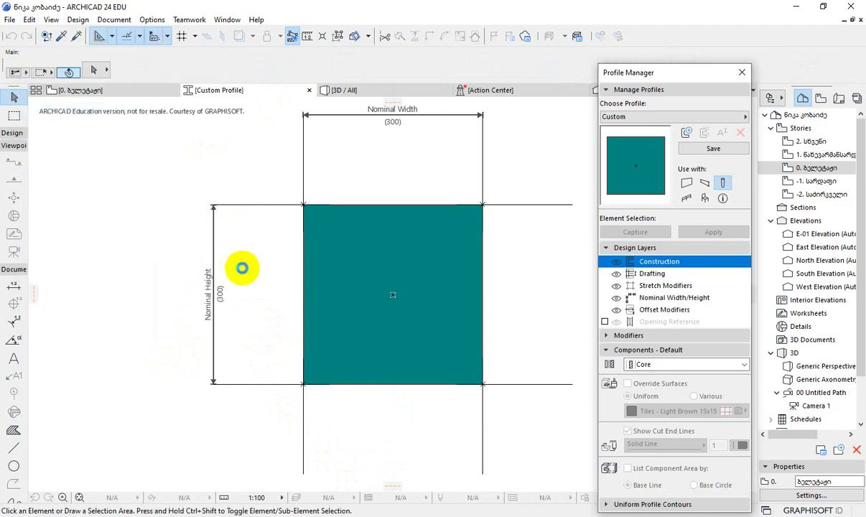
left_click(497, 270)
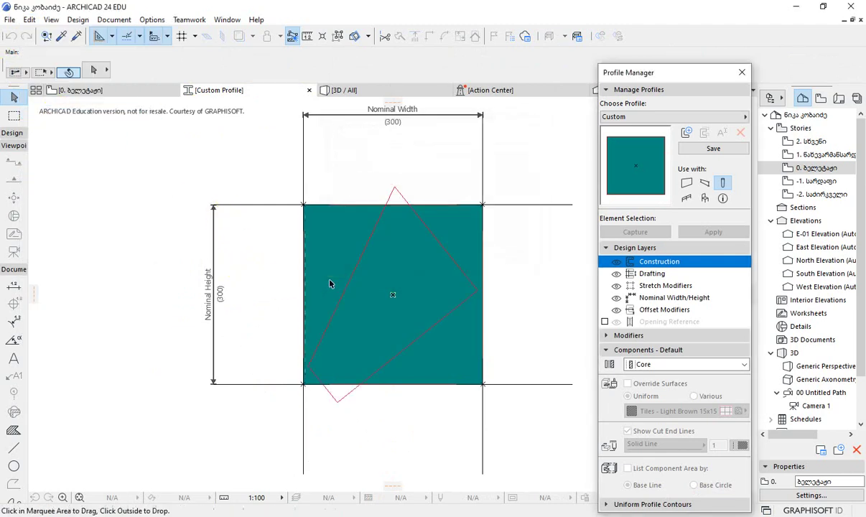
scroll(280, 271, "down", 2)
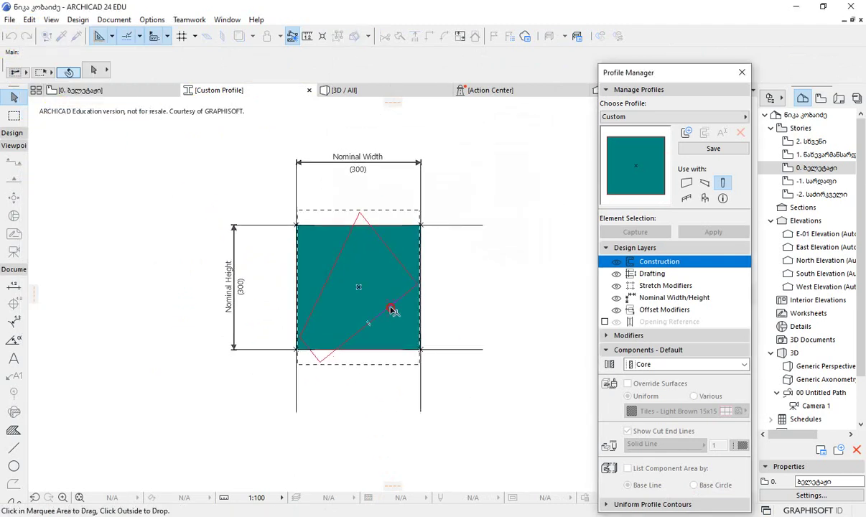
left_click_drag(390, 307, 526, 417)
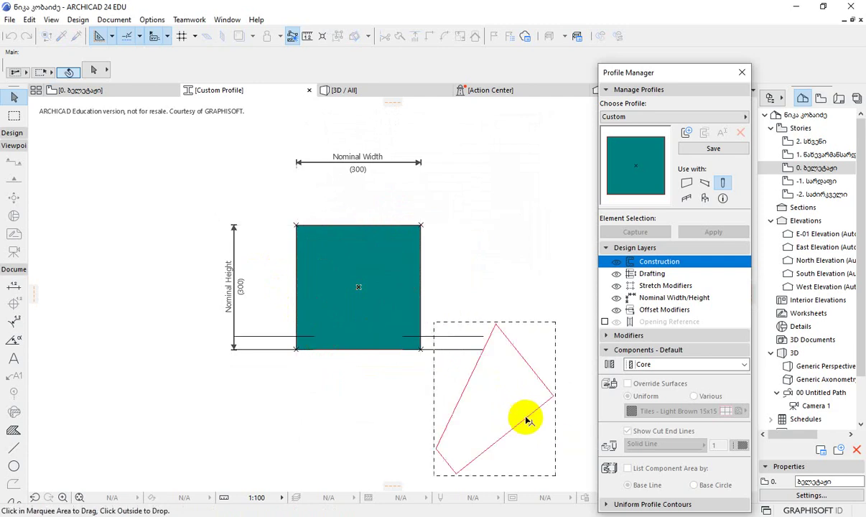
left_click(505, 286)
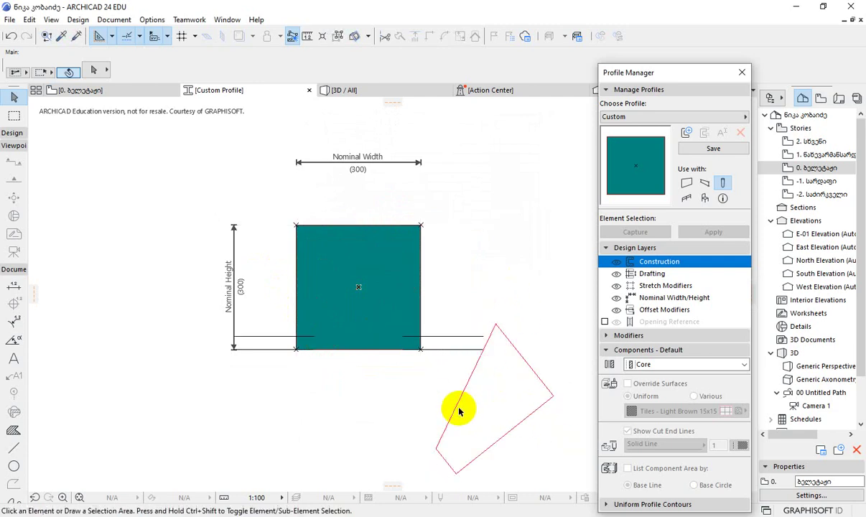
- Select all five lines of the pasted outline and move them together so their column-centre node lands on the custom profile's origin
key("l")
left_click(435, 449)
left_click(466, 388)
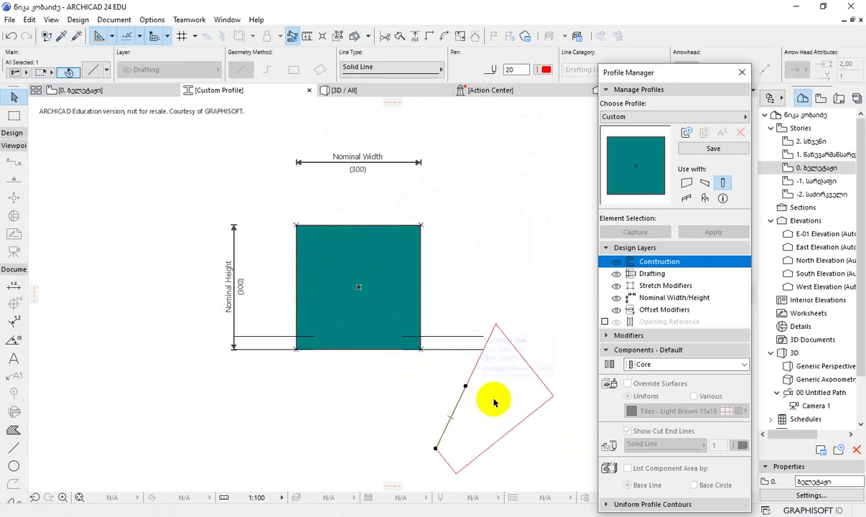
middle_click_drag(494, 400, 474, 348)
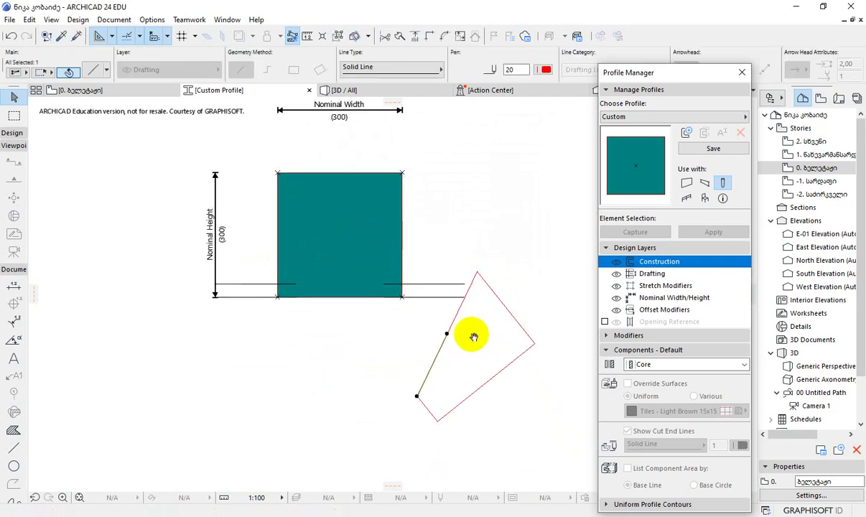
left_click(436, 419)
left_click(534, 343)
left_click(508, 314)
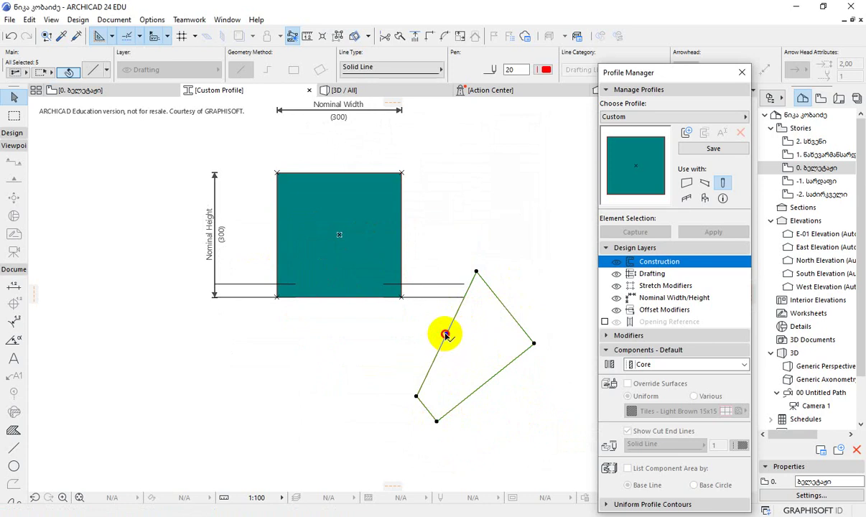
left_click(445, 335)
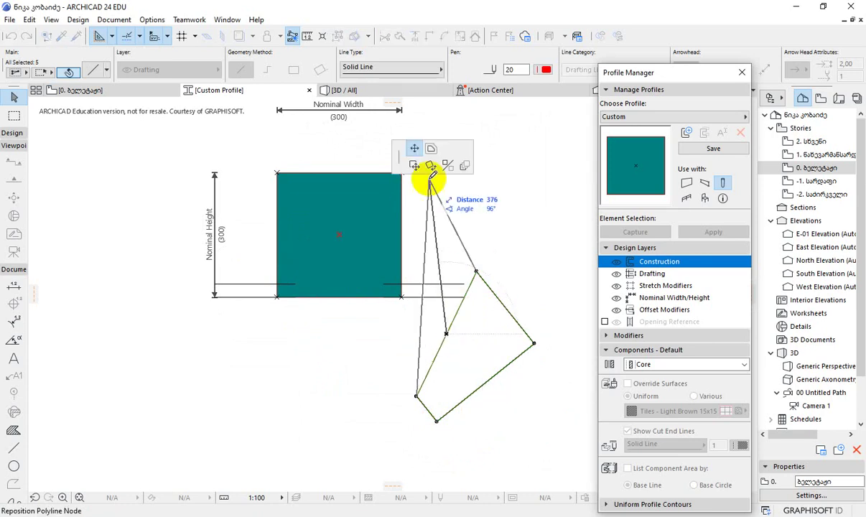
left_click(415, 165)
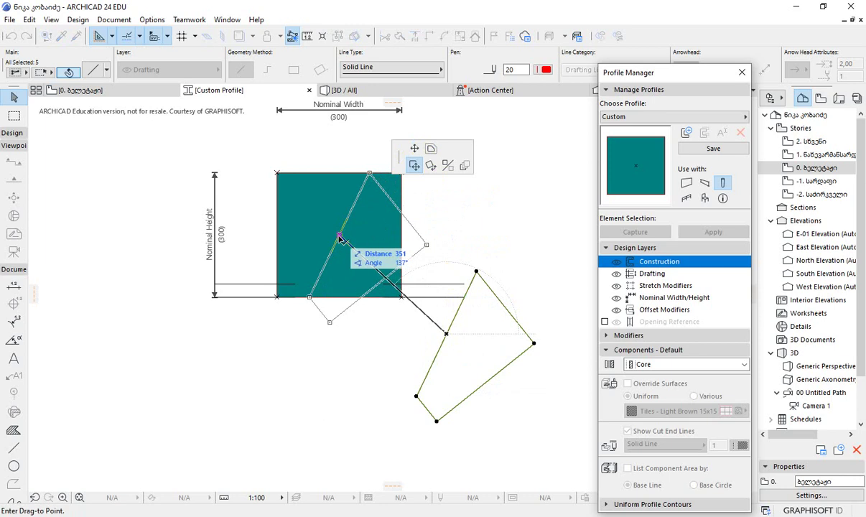
left_click(340, 237)
left_click(340, 297)
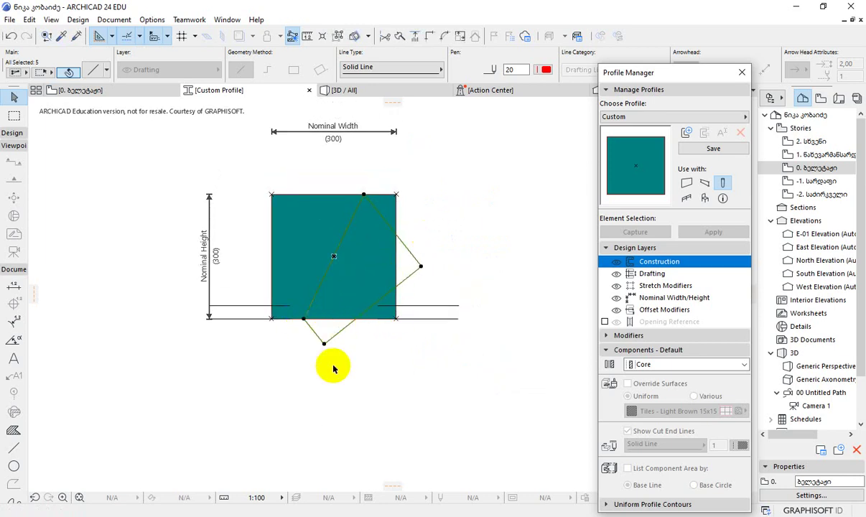
- Insert two nodes on the teal fill's lower edge, placing them at the red outline's edge crossing and its lowest corner
left_click(287, 393)
left_click(295, 268)
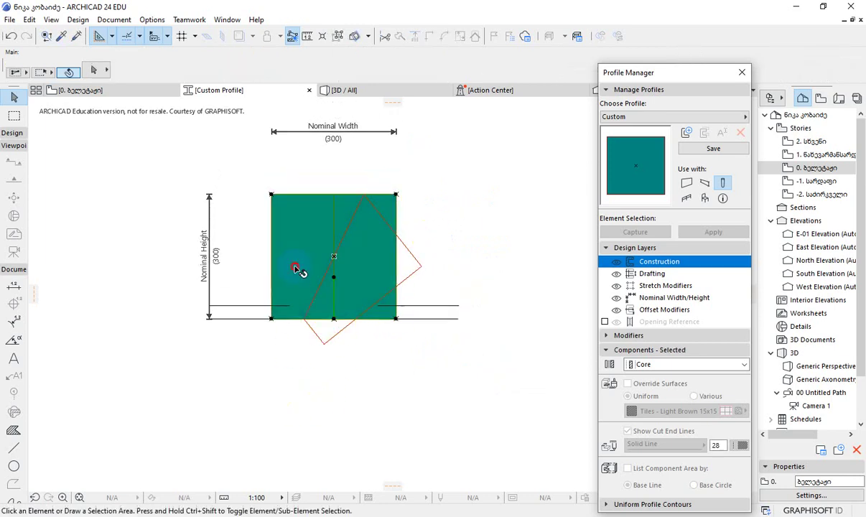
scroll(316, 324, "up", 2)
left_click(323, 318)
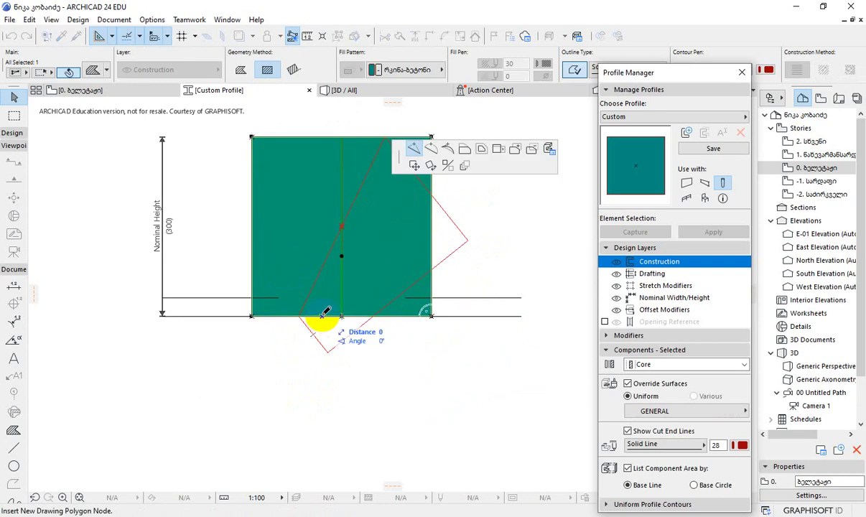
left_click(300, 314)
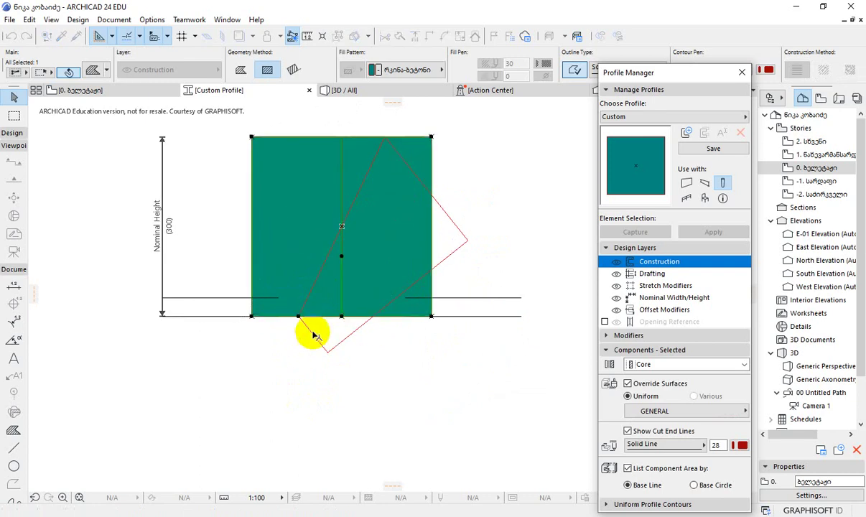
left_click(325, 318)
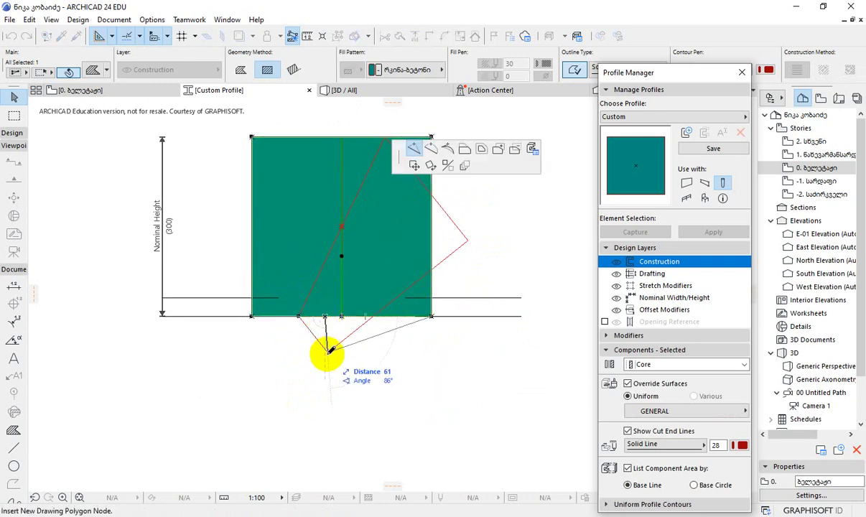
left_click(328, 351)
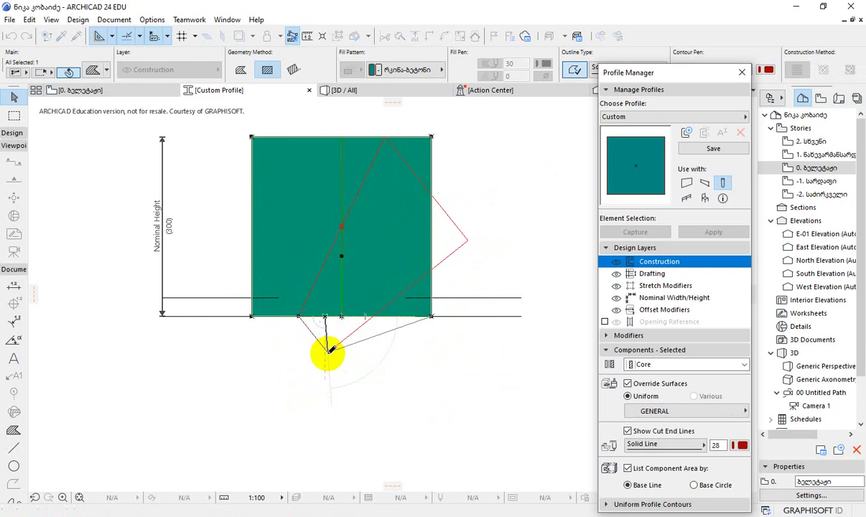
- Move the teal fill's lower-right and upper-right nodes onto the matching corners of the red outline
left_click(431, 317)
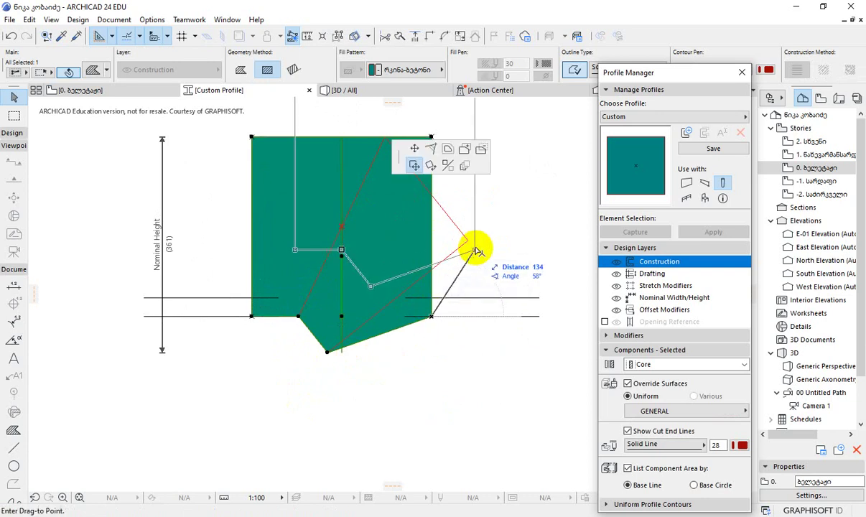
left_click(415, 151)
left_click(468, 240)
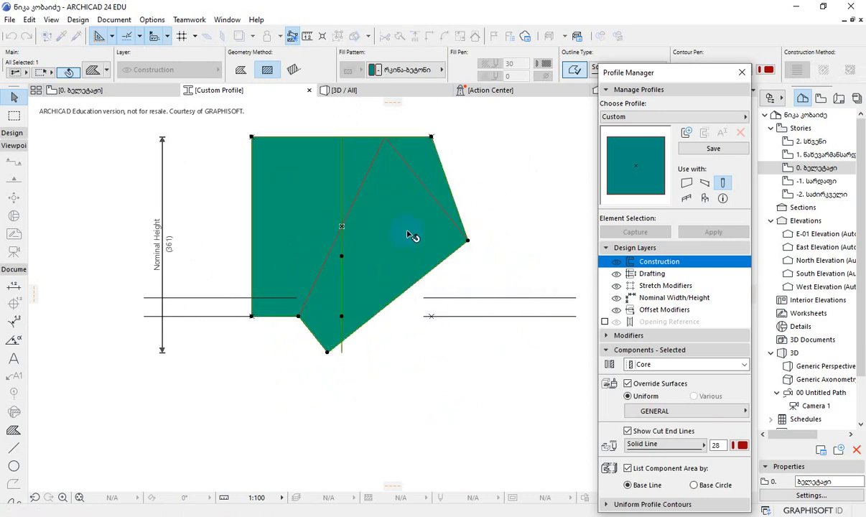
middle_click_drag(409, 236, 387, 327)
left_click(412, 244)
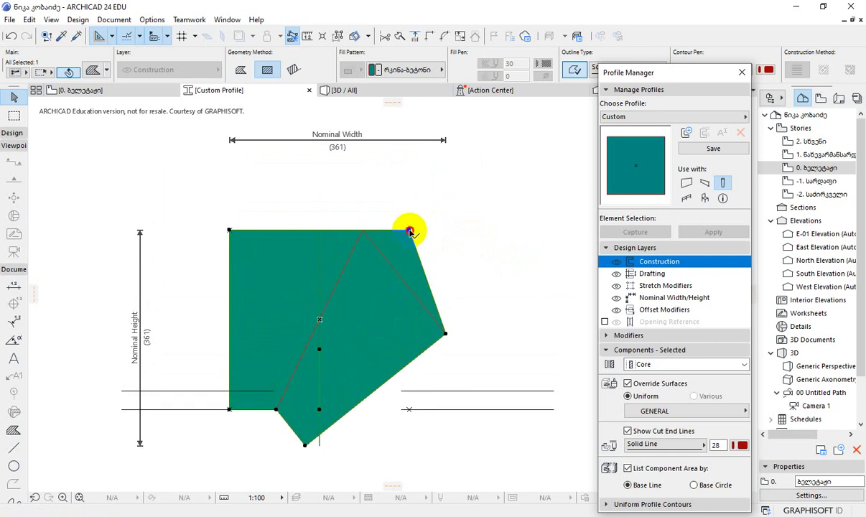
left_click(410, 232)
left_click(364, 229)
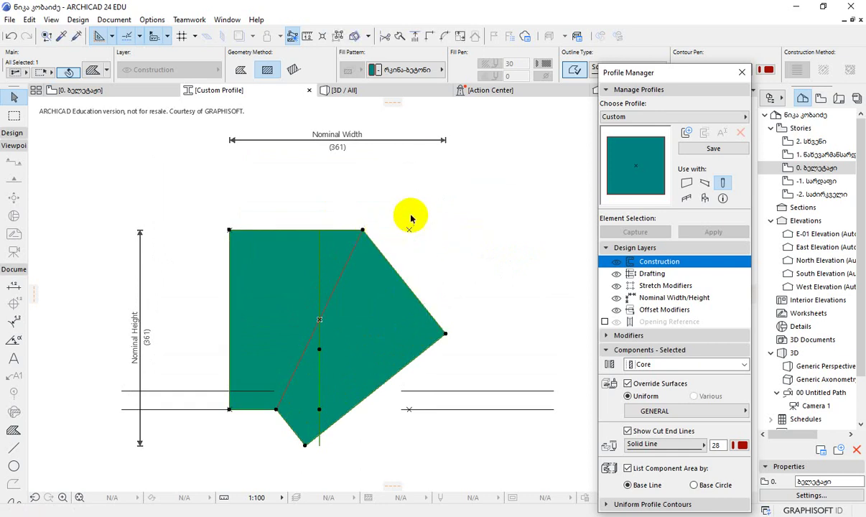
left_click(410, 228)
middle_click_drag(410, 229, 363, 197)
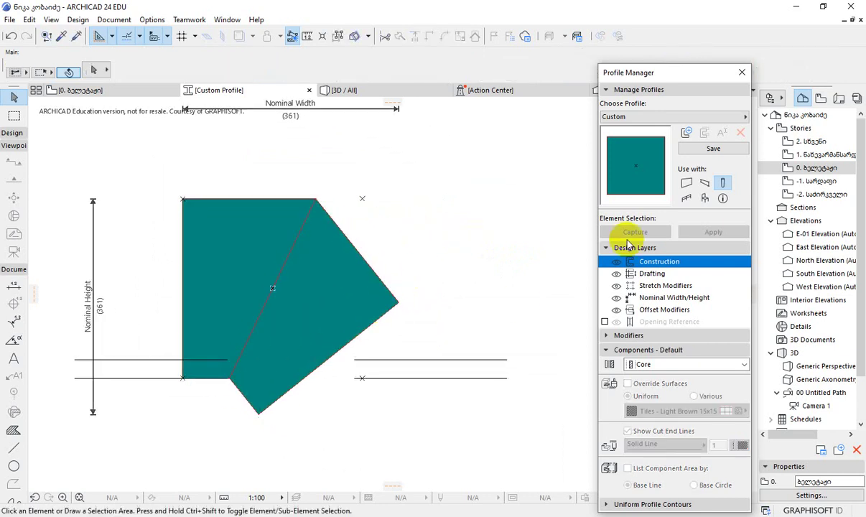
- Save the custom profile as კოლონა-1 and return to the 0. ბელეტაჟი floor plan
left_click(713, 148)
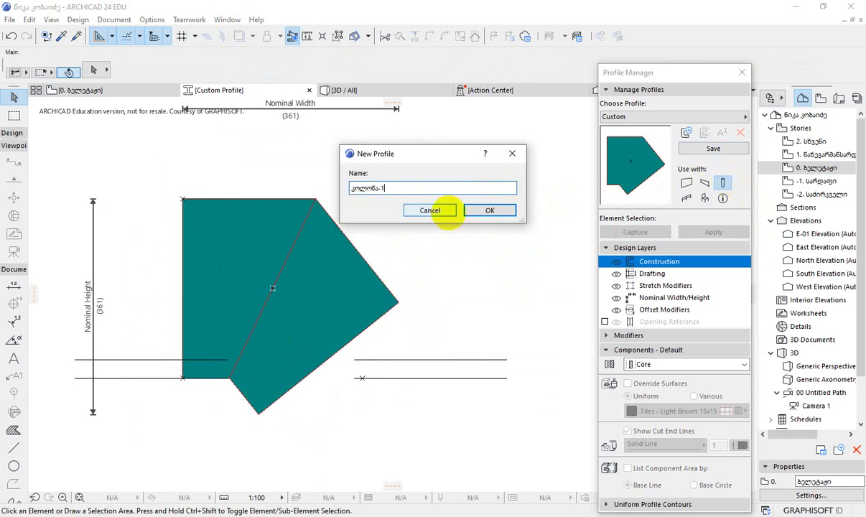
left_click(489, 211)
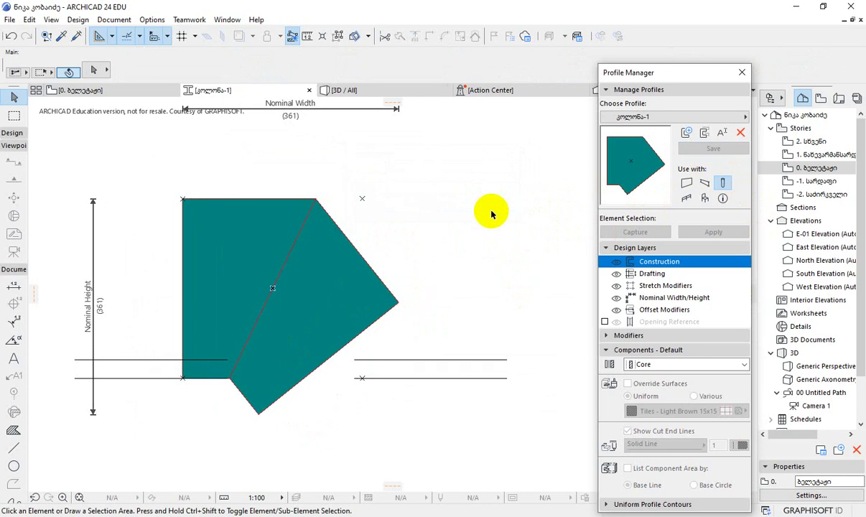
left_click(136, 91)
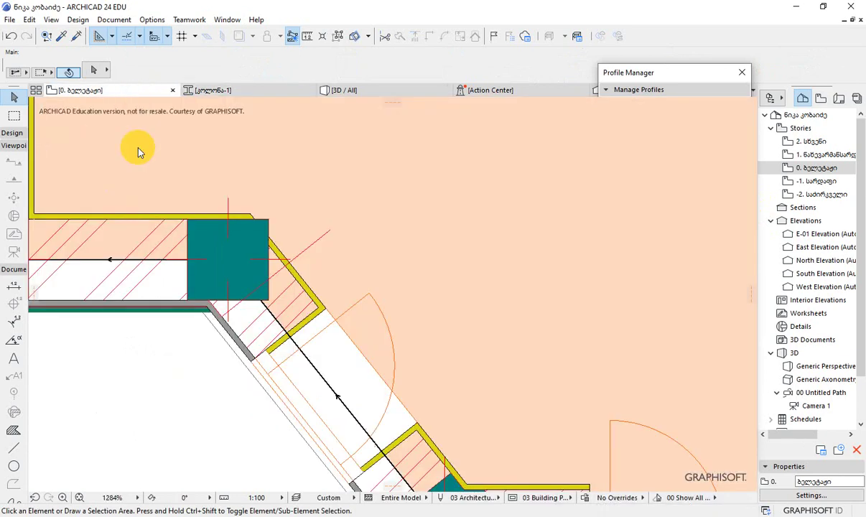
- Change the inner-corner square column's segment structure to a complex profile using კოლონა-1
left_click(203, 244)
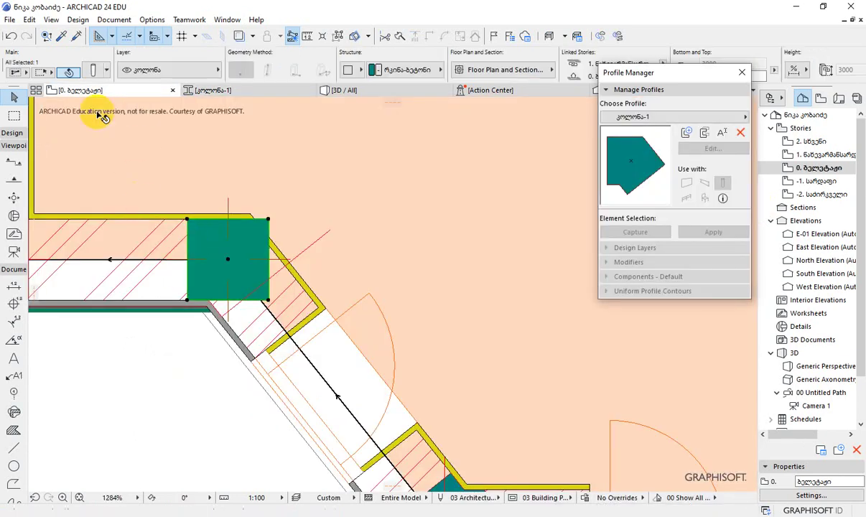
left_click(95, 71)
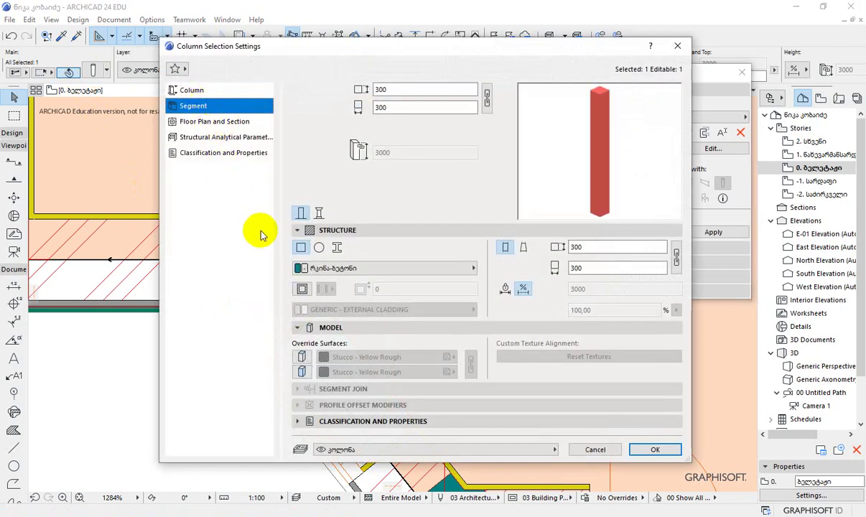
left_click(337, 248)
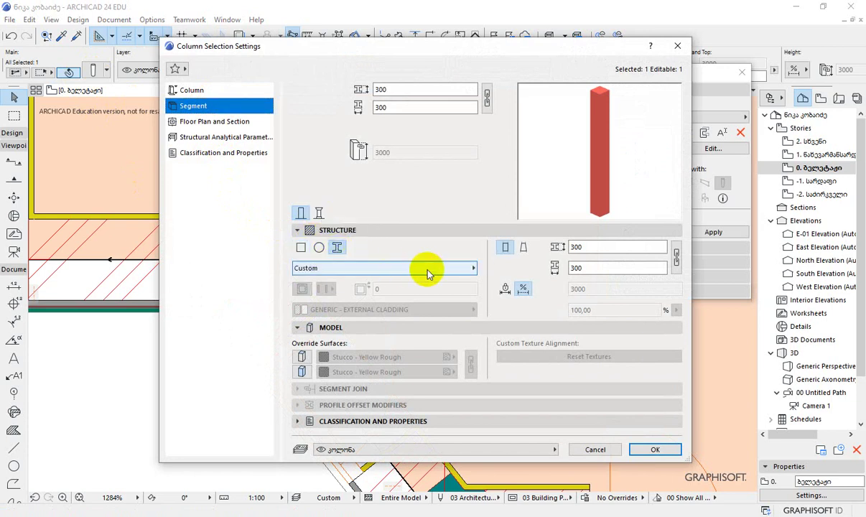
left_click(452, 271)
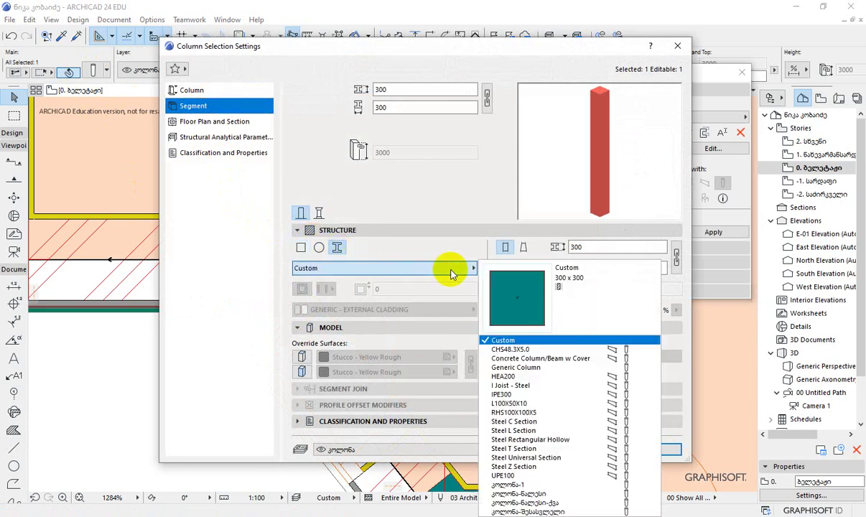
left_click(549, 485)
left_click(656, 449)
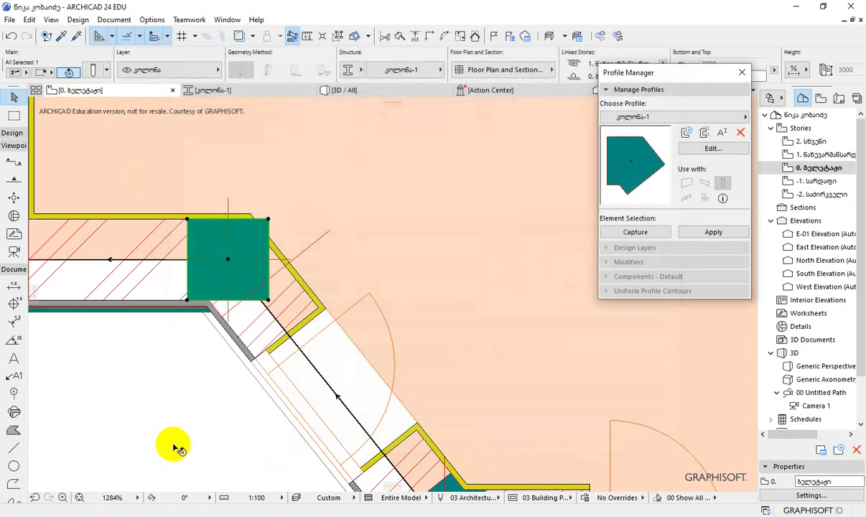
left_click(141, 371)
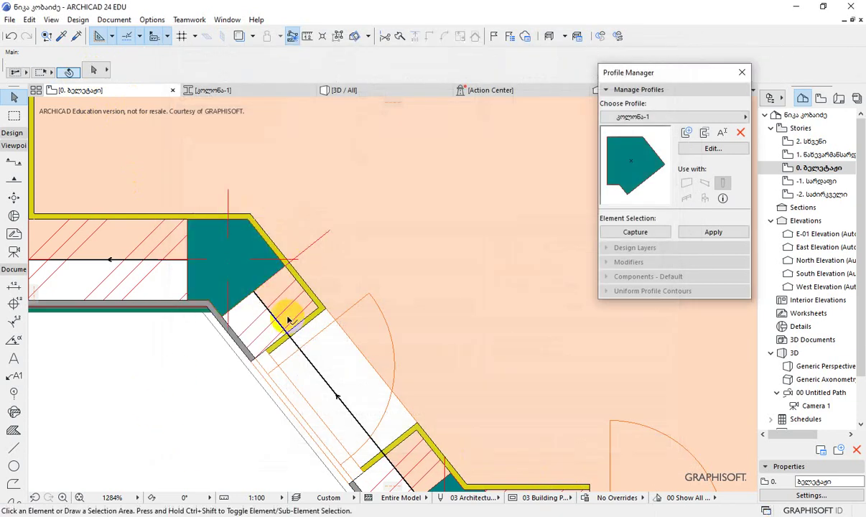
- Delete the slanted red construction line crossing the wall beside the inner-corner column
left_click(321, 251)
left_click(312, 245)
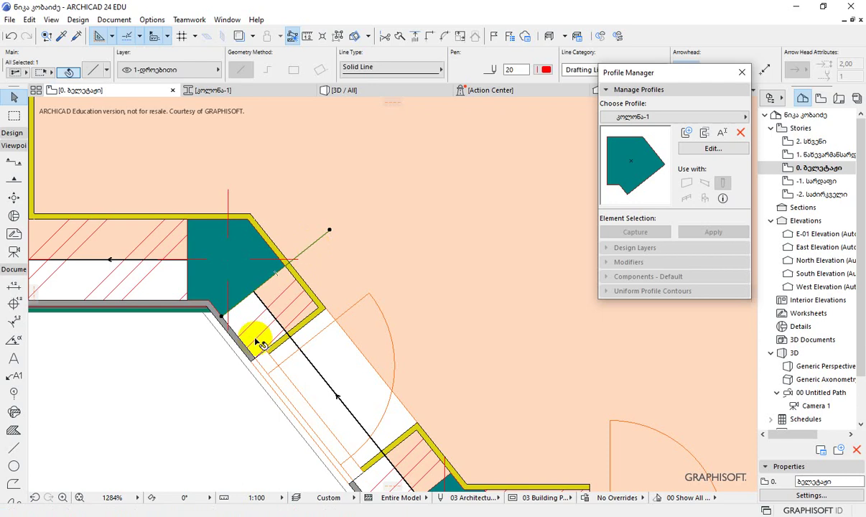
key("Escape")
- Save the project
scroll(194, 330, "down", 3)
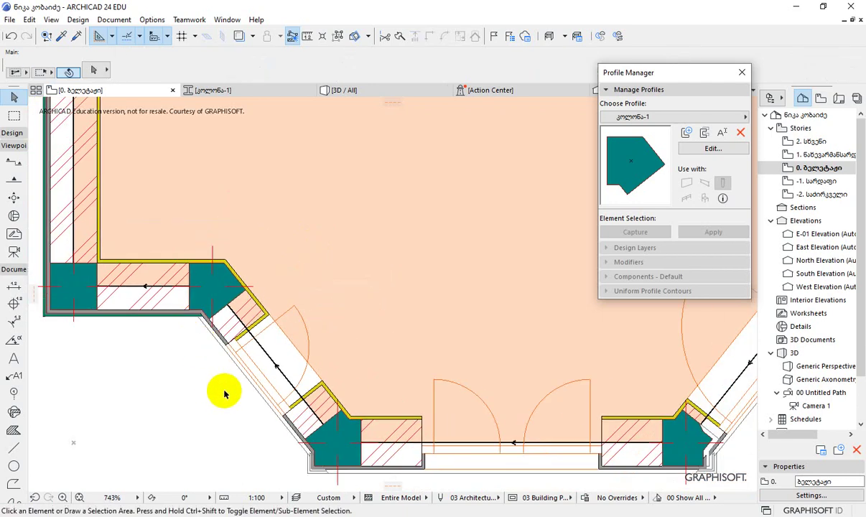
scroll(224, 393, "down", 3)
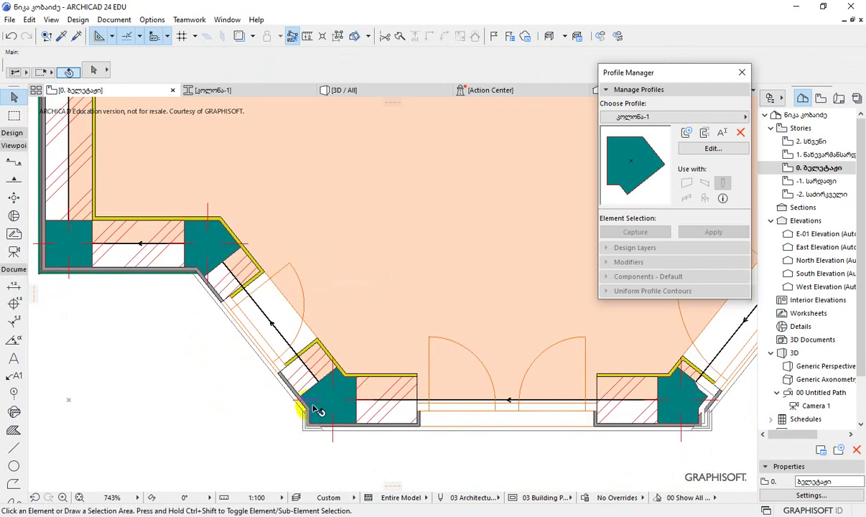
left_click(10, 19)
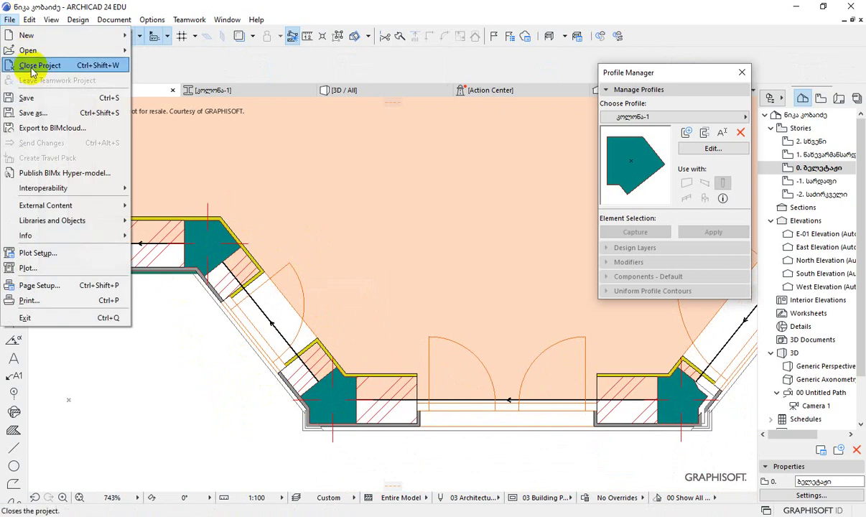
left_click(27, 97)
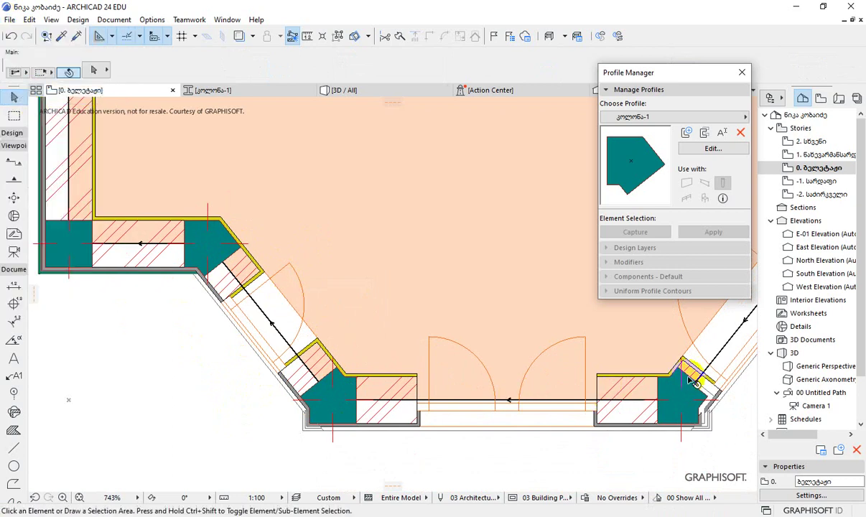
- Review the profiles and heights of both segments in the bay's lower-right outer-corner column, leaving its settings unchanged
middle_click_drag(690, 417, 416, 380)
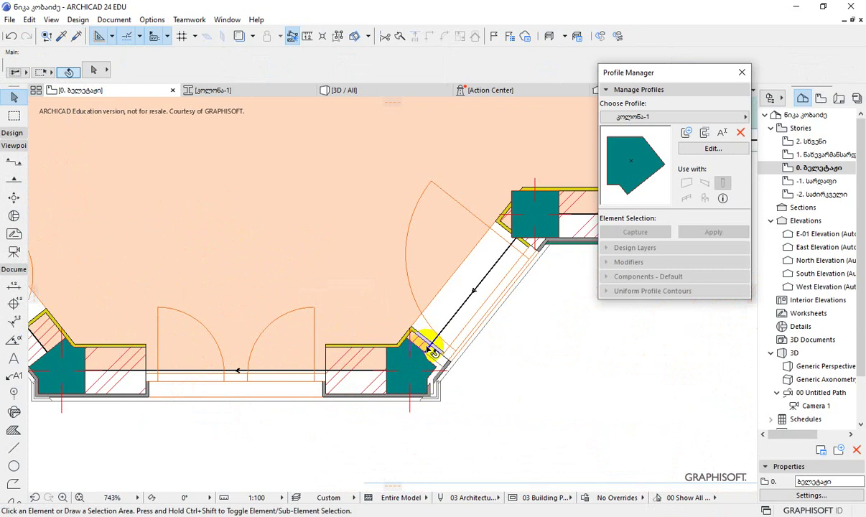
left_click(422, 378)
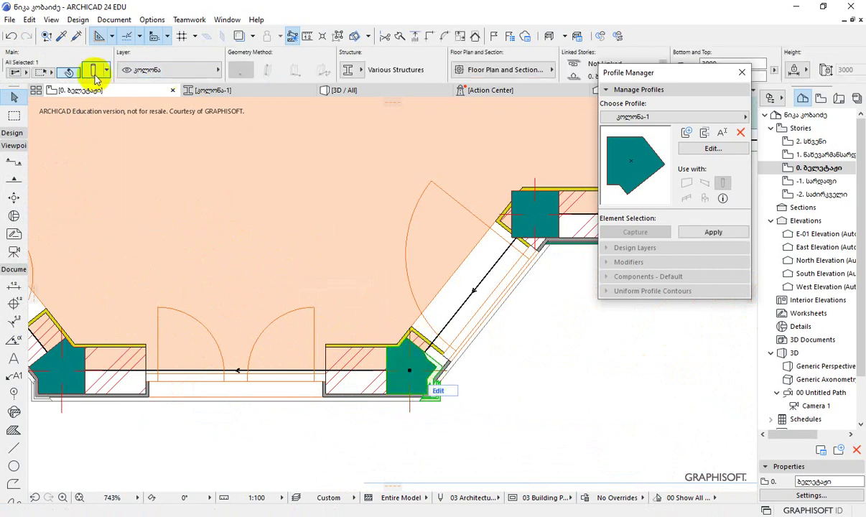
left_click(94, 73)
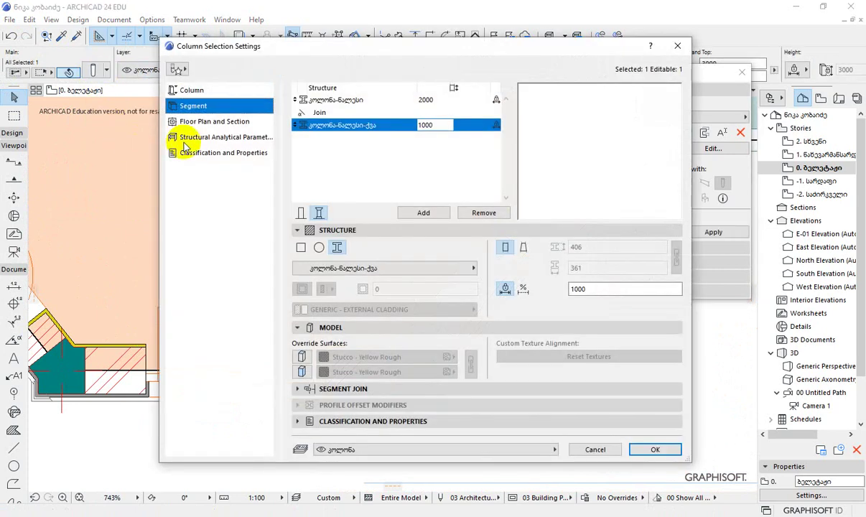
left_click(354, 102)
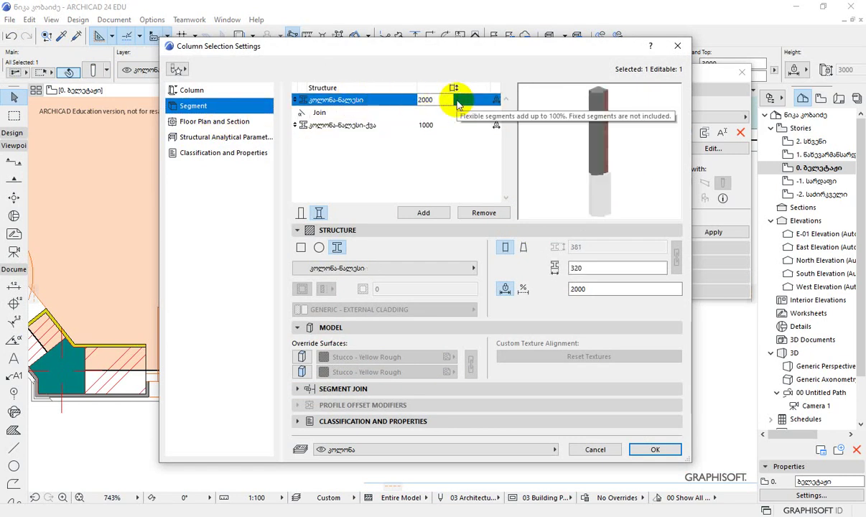
left_click(332, 132)
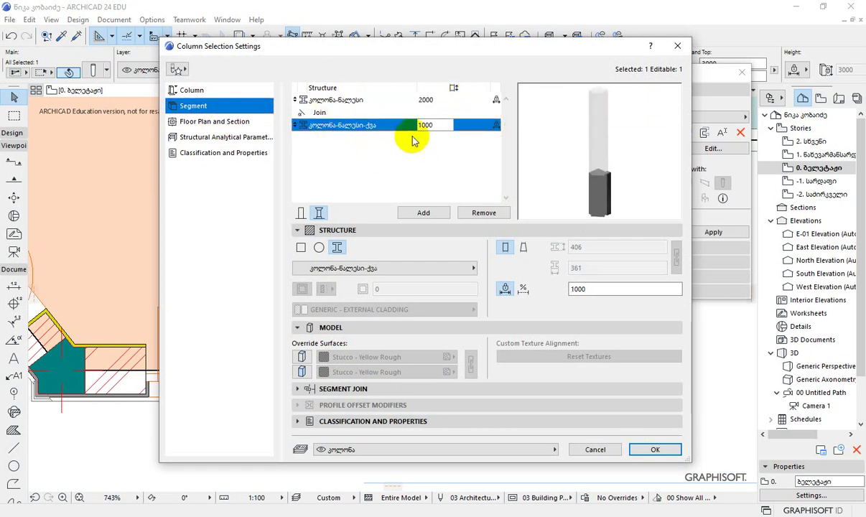
left_click_drag(575, 48, 502, 74)
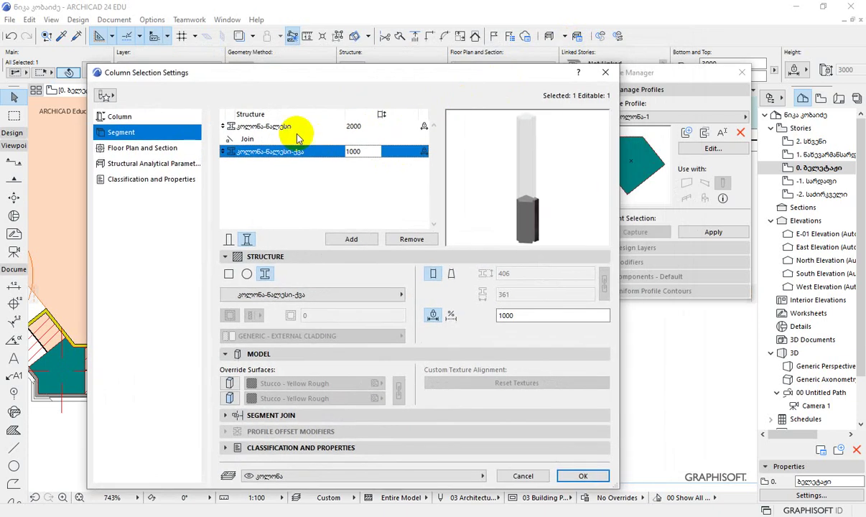
left_click(275, 127)
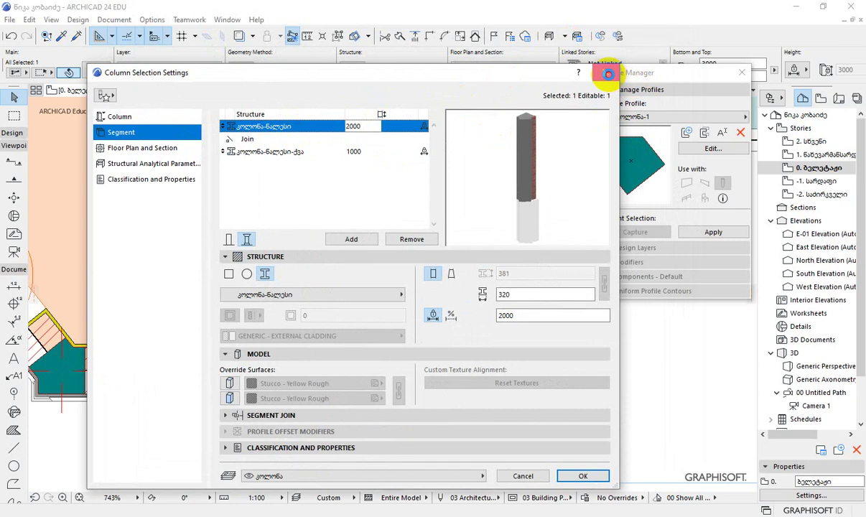
left_click(608, 72)
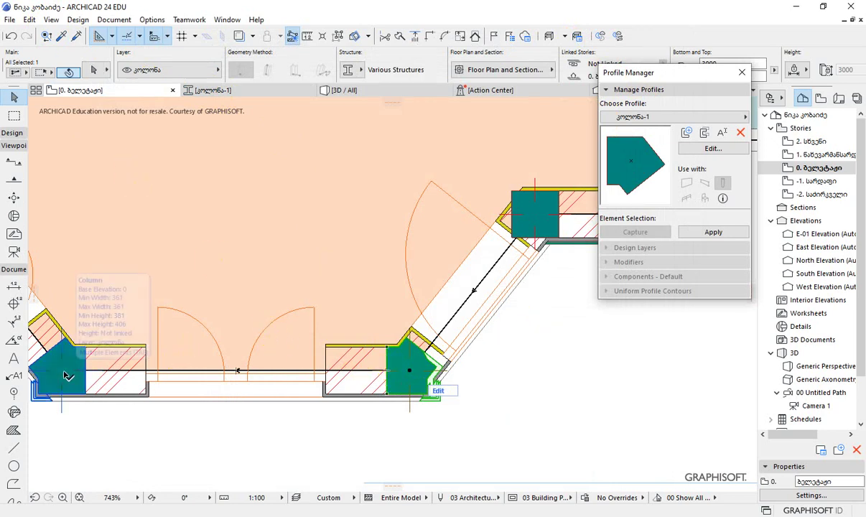
- Isolate the bay's two lower outer-corner columns in the 3D view and inspect their plaster and stone faces
left_click(65, 375, "shift")
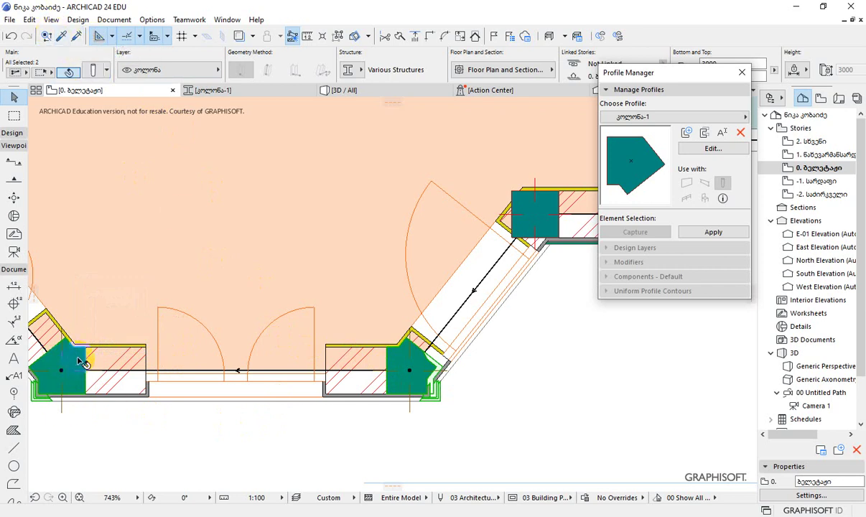
left_click(74, 401)
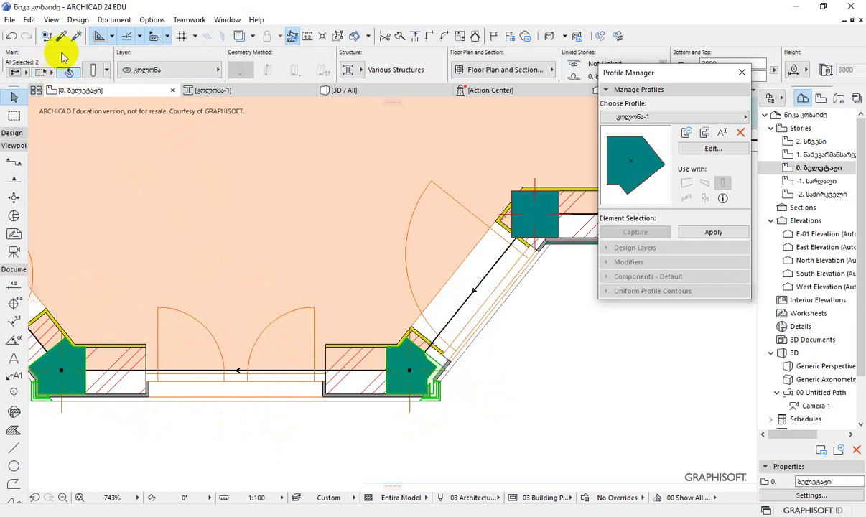
left_click(50, 20)
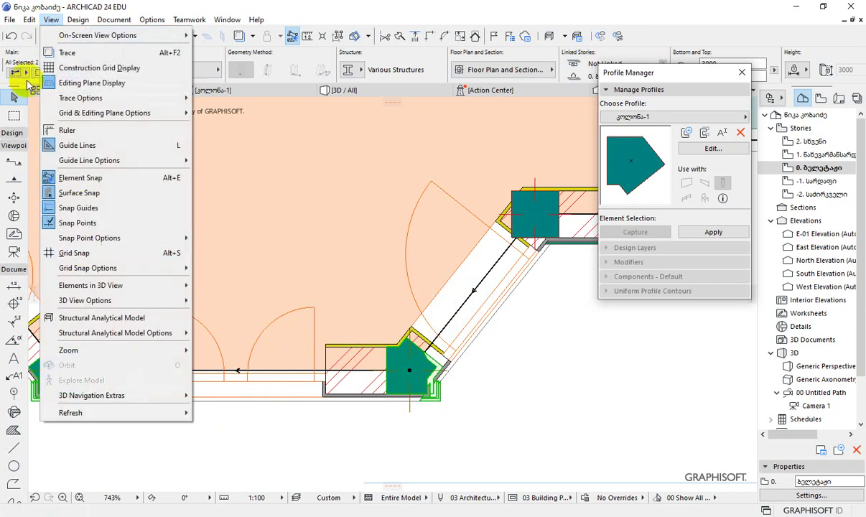
mouse_move(31, 19)
mouse_move(88, 257)
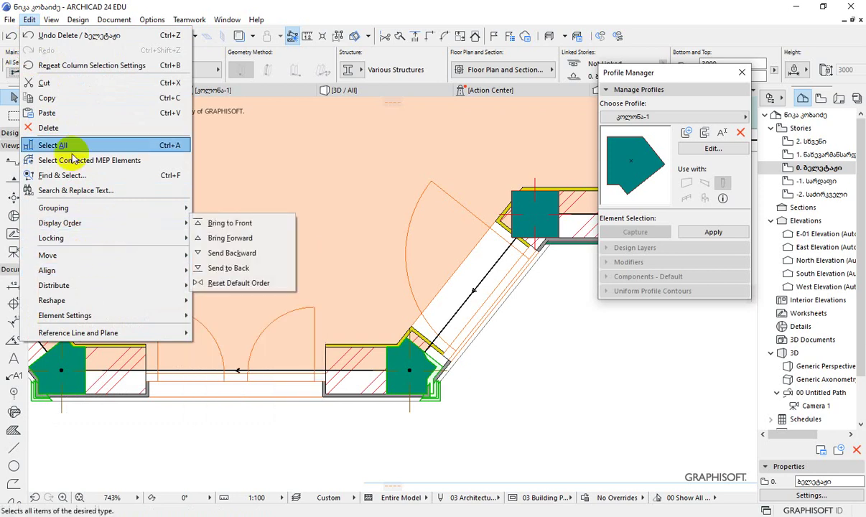
mouse_move(170, 285)
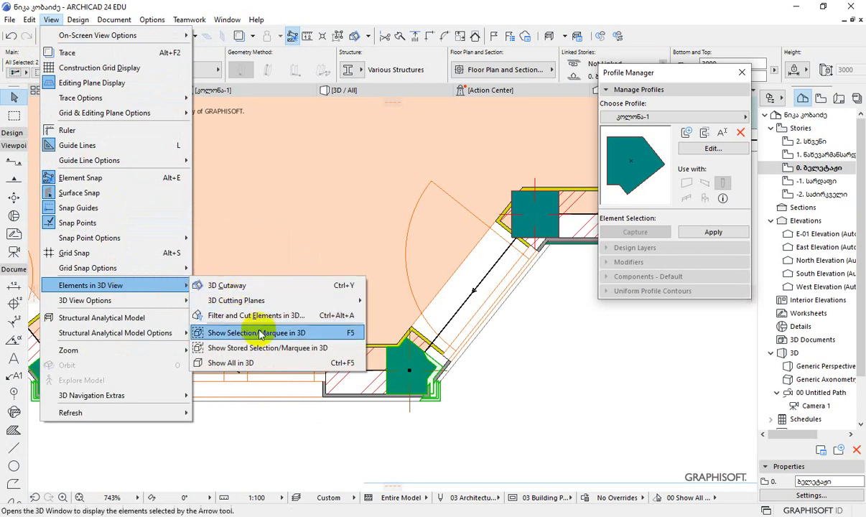
left_click(317, 333)
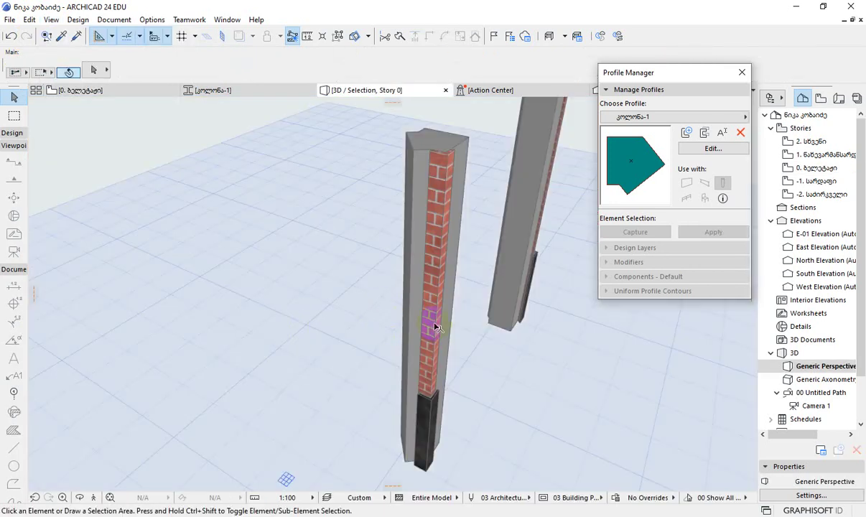
left_click_drag(423, 330, 377, 435)
scroll(334, 389, "up", 5)
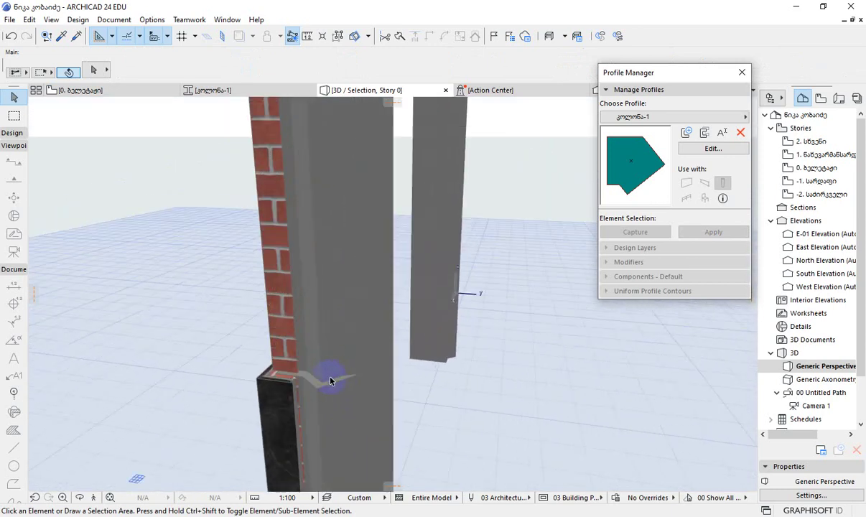
scroll(334, 380, "down", 6)
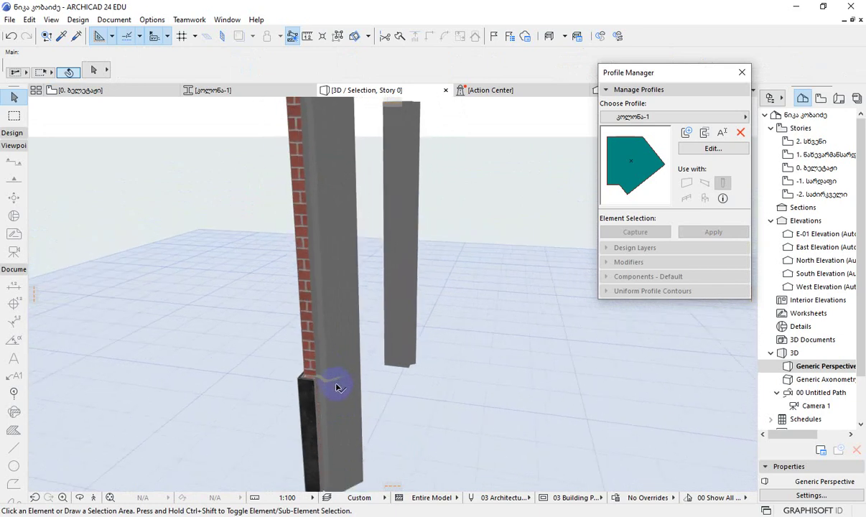
left_click_drag(337, 390, 515, 417)
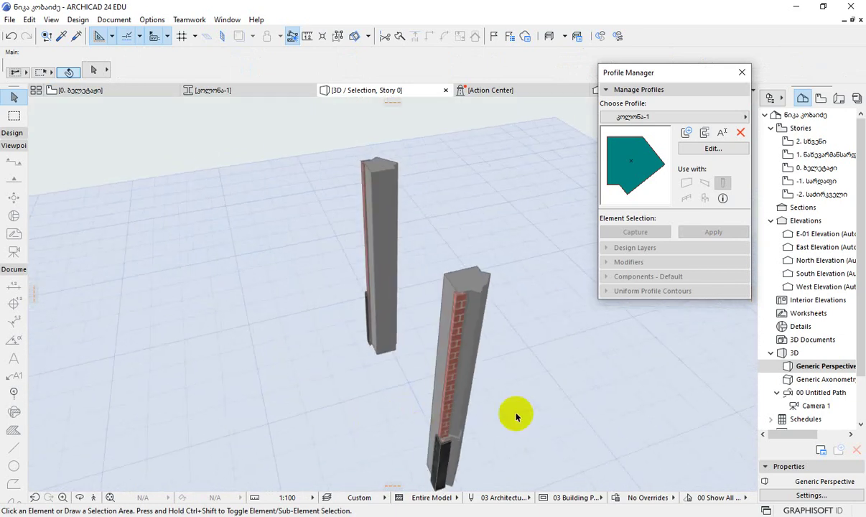
- Check the custom column profiles available in the Profile Manager for the nearer column, without applying one
left_click(472, 313)
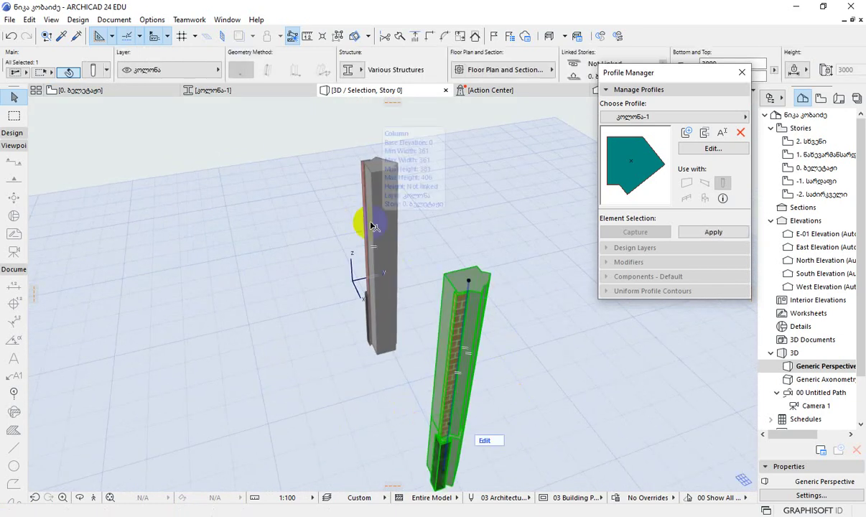
left_click(635, 116)
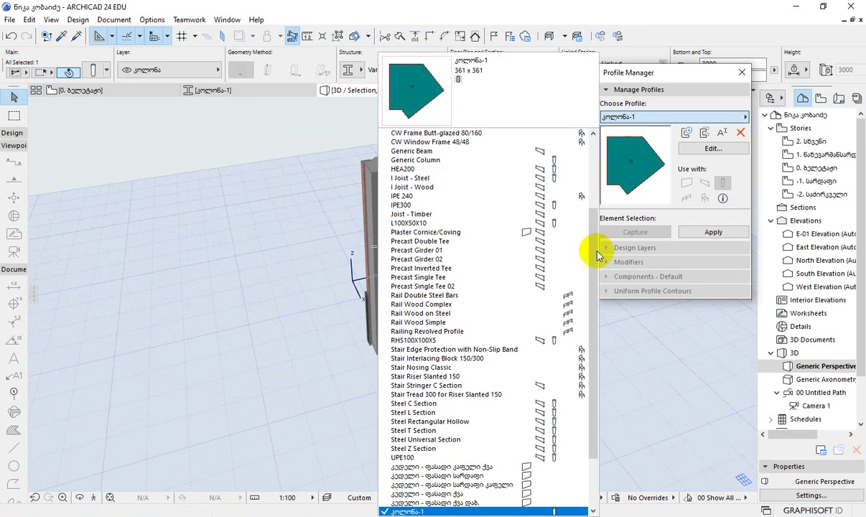
left_click_drag(589, 308, 590, 372)
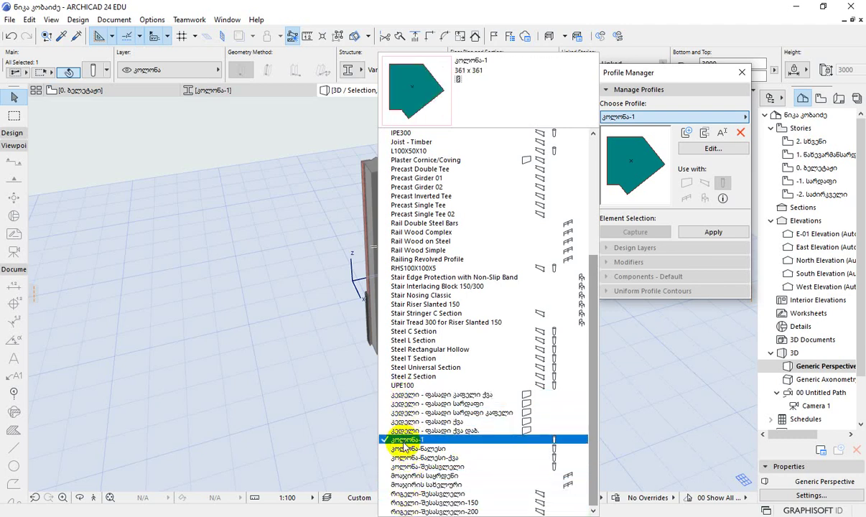
left_click(446, 458)
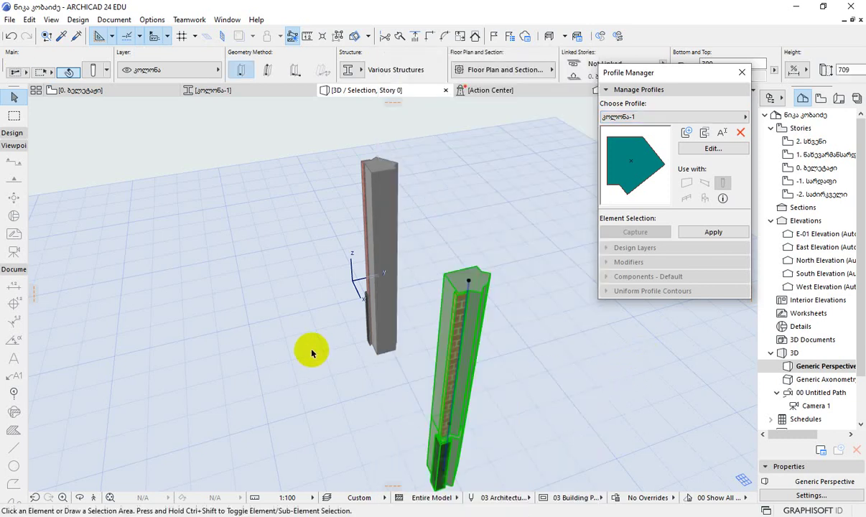
middle_click_drag(310, 396, 406, 339, "shift")
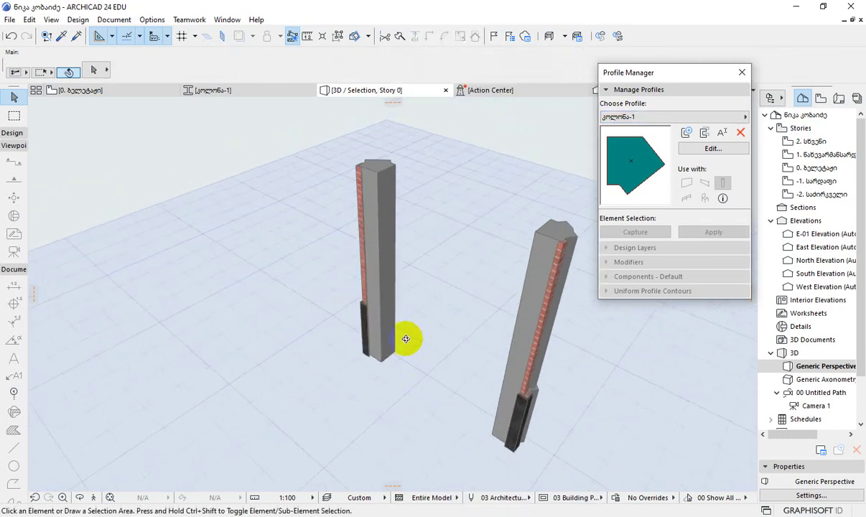
- Compare the segment profiles and heights in the settings of the farther and the nearer column
left_click(381, 243)
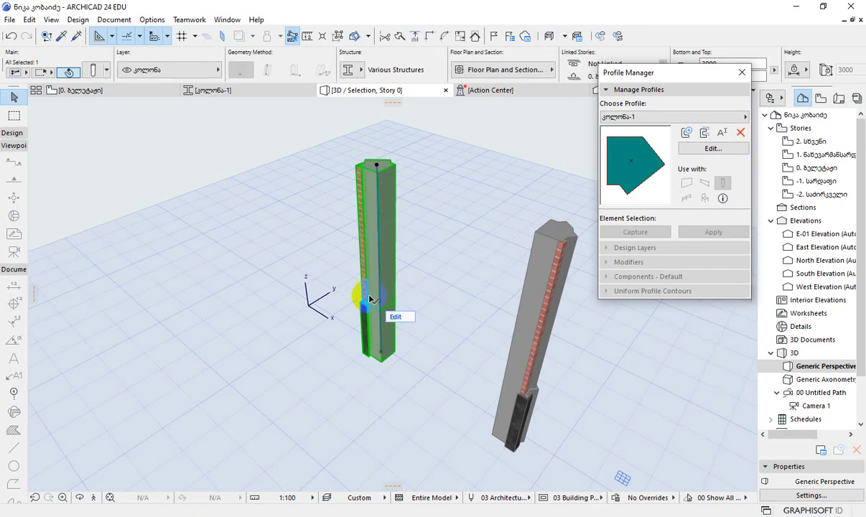
left_click(367, 342)
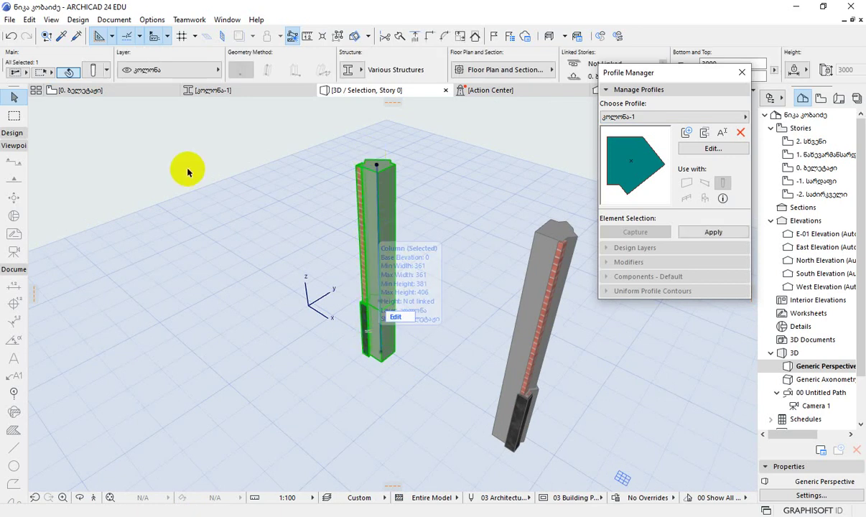
left_click(91, 70)
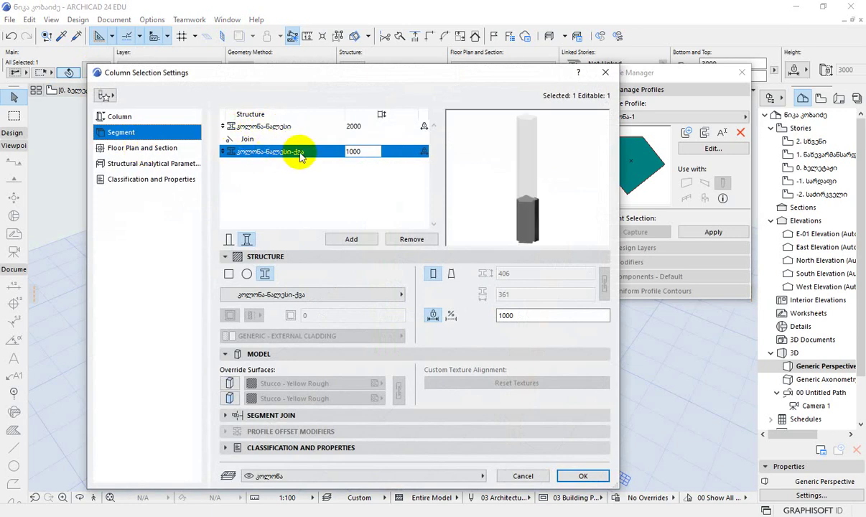
left_click(605, 72)
left_click(530, 362)
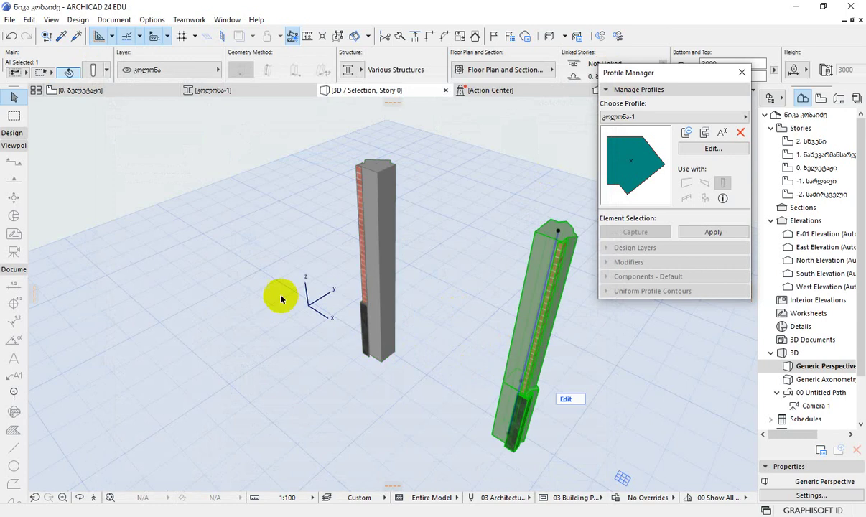
left_click(93, 70)
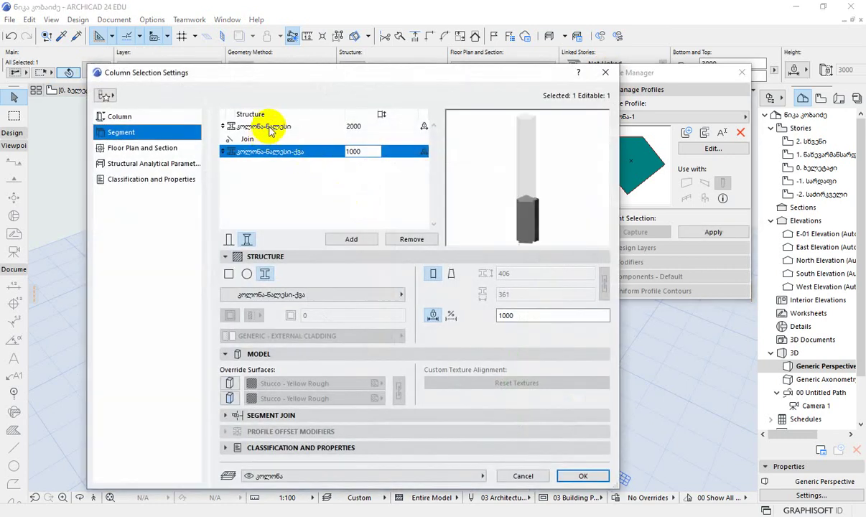
left_click(269, 129)
left_click(287, 152)
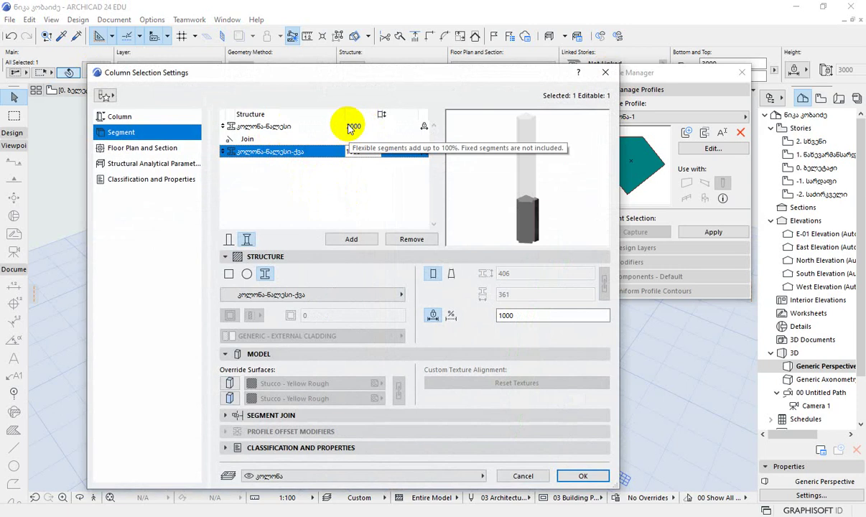
left_click_drag(392, 73, 376, 89)
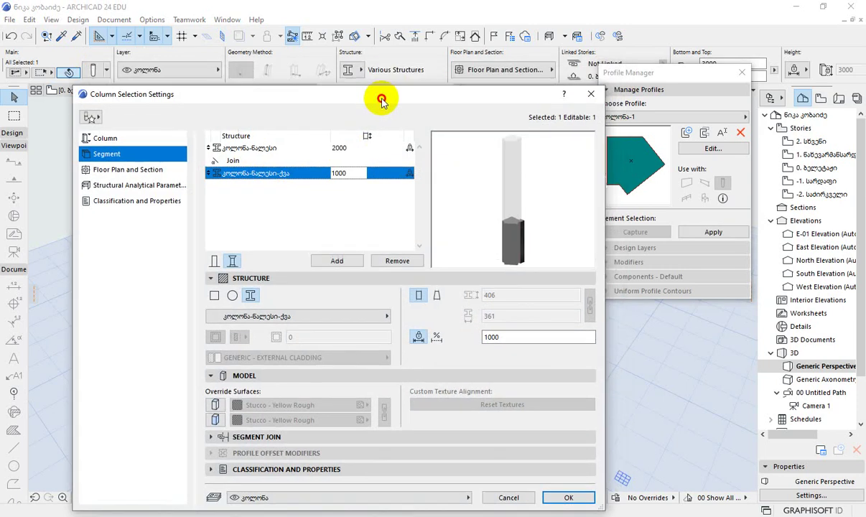
- Change the nearer column's upper 2000 mm segment to the profile კოლონა-ნალესი-ქვა and view it in 3D
left_click(267, 144)
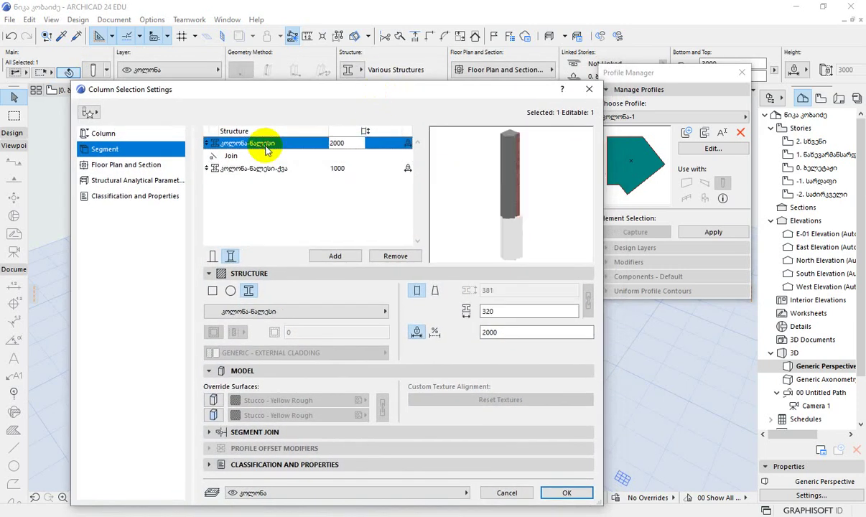
left_click(372, 314)
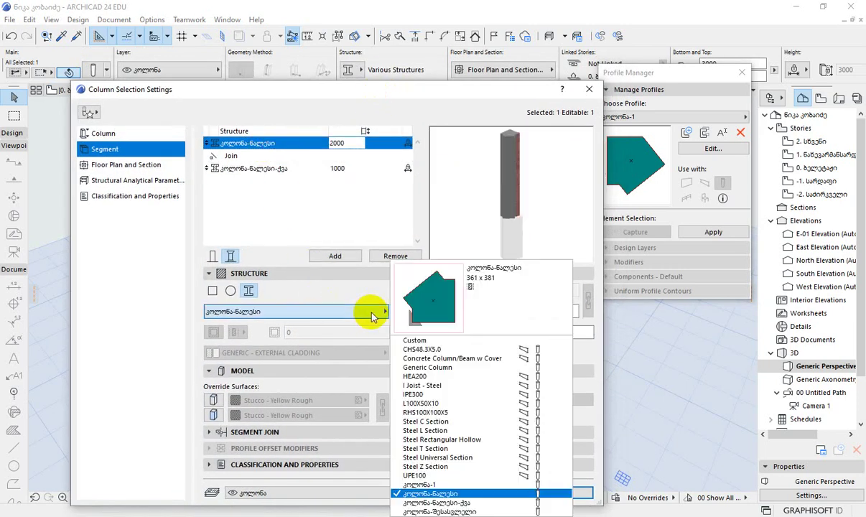
left_click(440, 502)
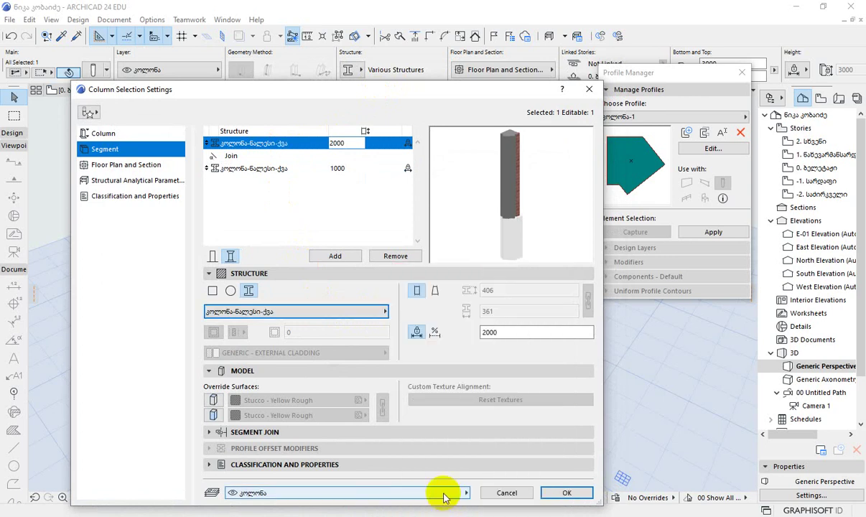
left_click(559, 491)
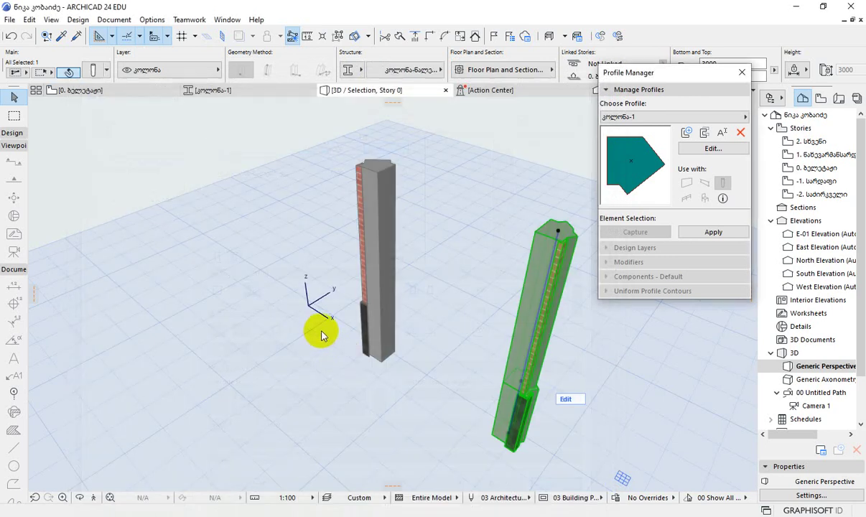
middle_click_drag(522, 397, 411, 363, "shift")
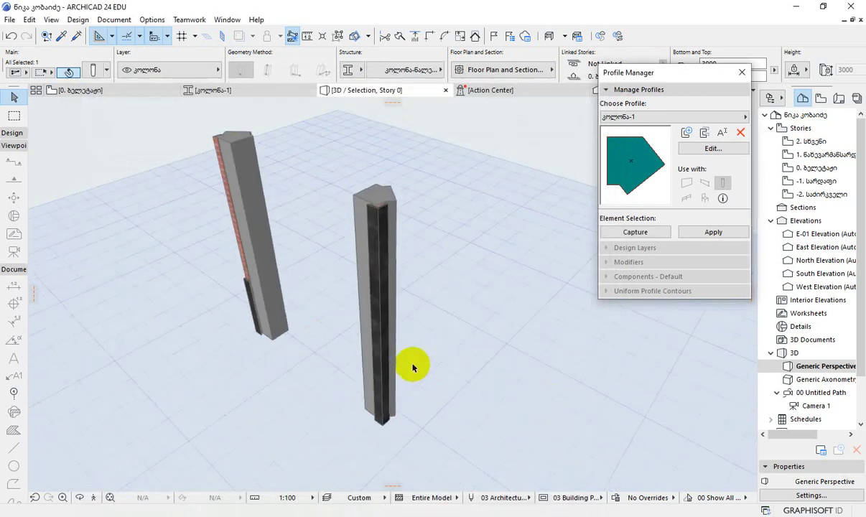
scroll(386, 357, "up", 6)
scroll(405, 314, "down", 5)
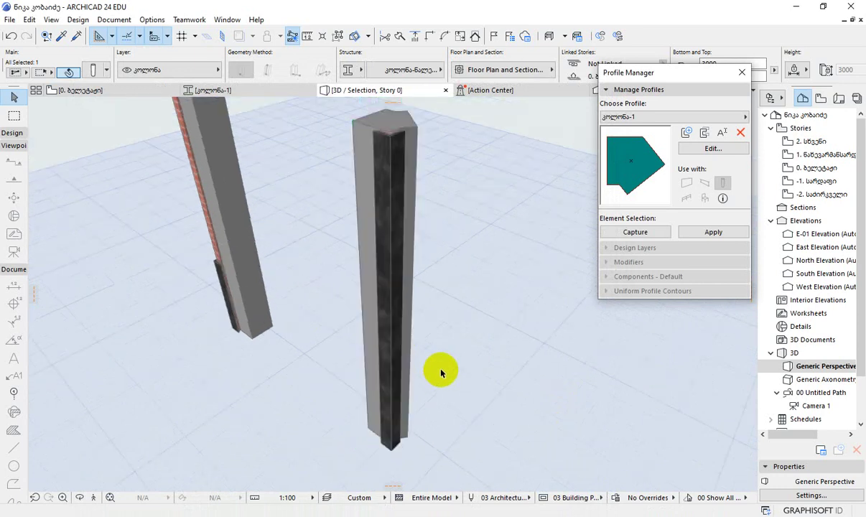
- Switch the nearer column's upper segment back to the profile კოლონა-ნალესი
left_click(93, 72)
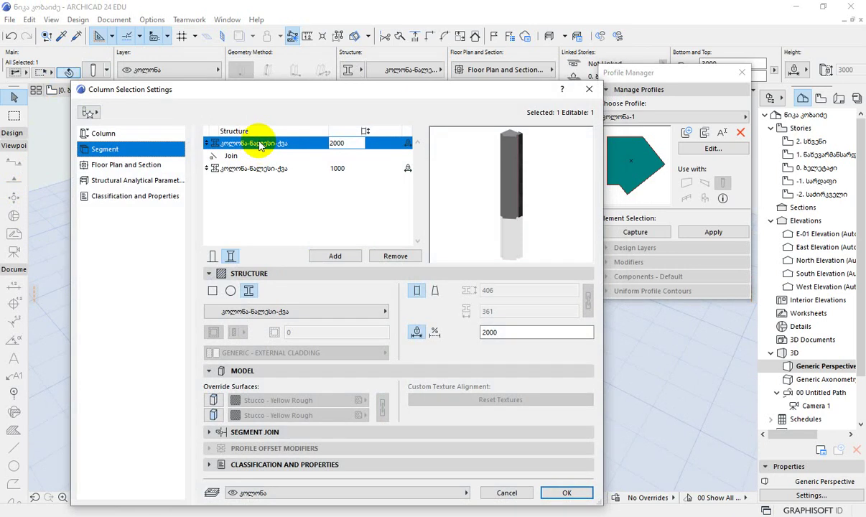
left_click(355, 315)
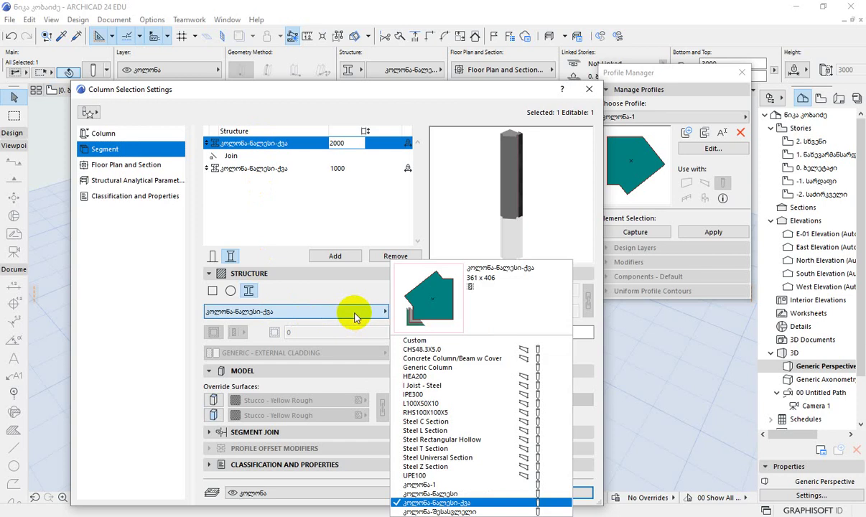
left_click(435, 493)
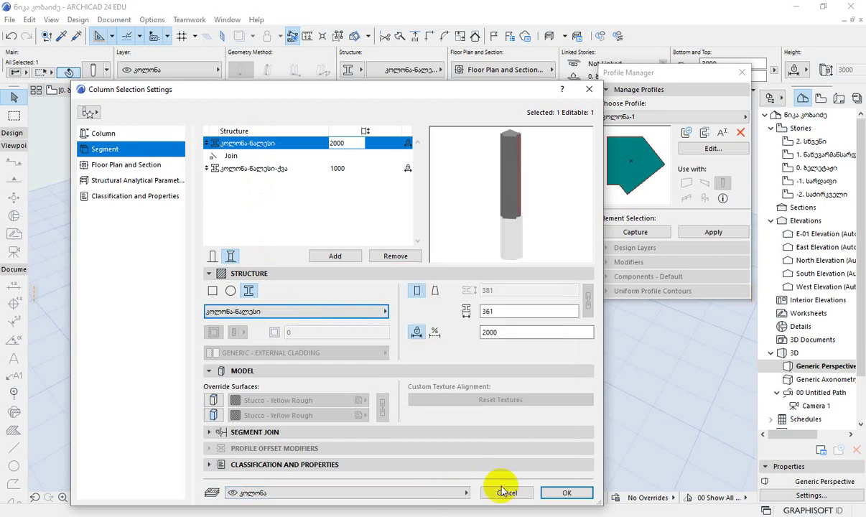
left_click(572, 493)
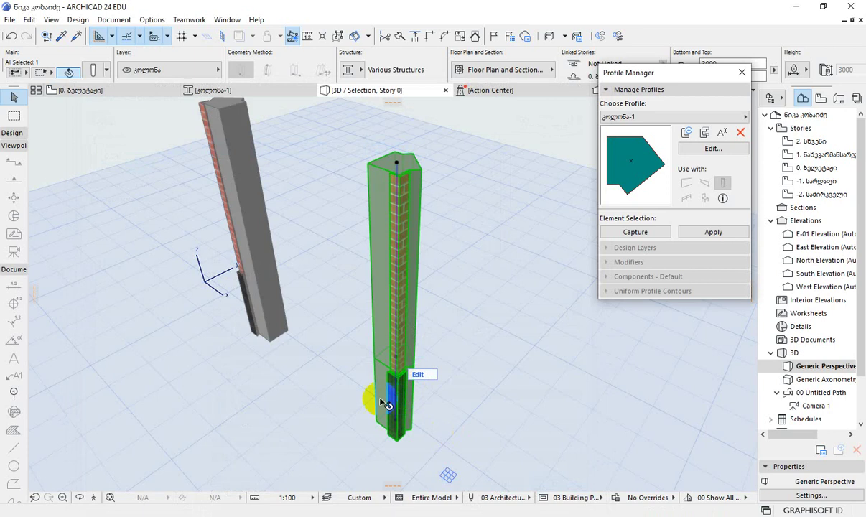
- Examine the layer placement on both outer-corner columns from several angles in 3D
left_click(484, 347)
middle_click_drag(442, 396, 343, 291, "shift")
middle_click_drag(417, 408, 470, 344, "shift")
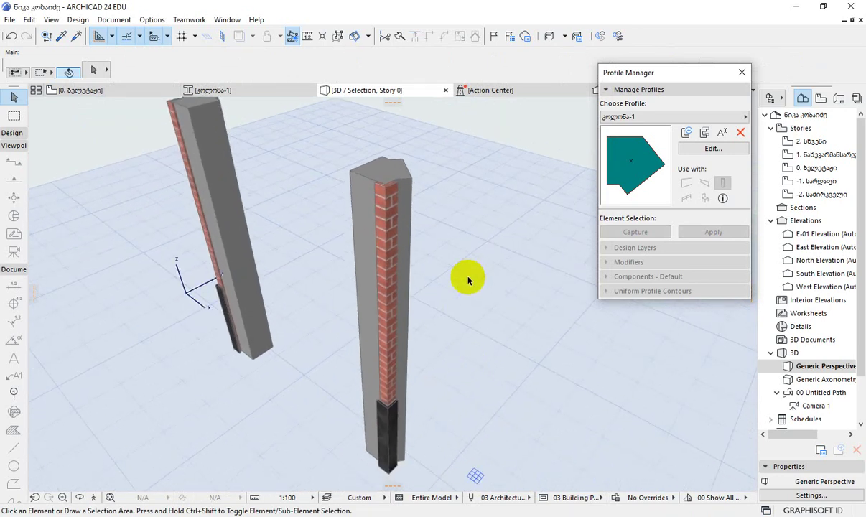
middle_click_drag(265, 354, 273, 281, "shift")
left_click(248, 155)
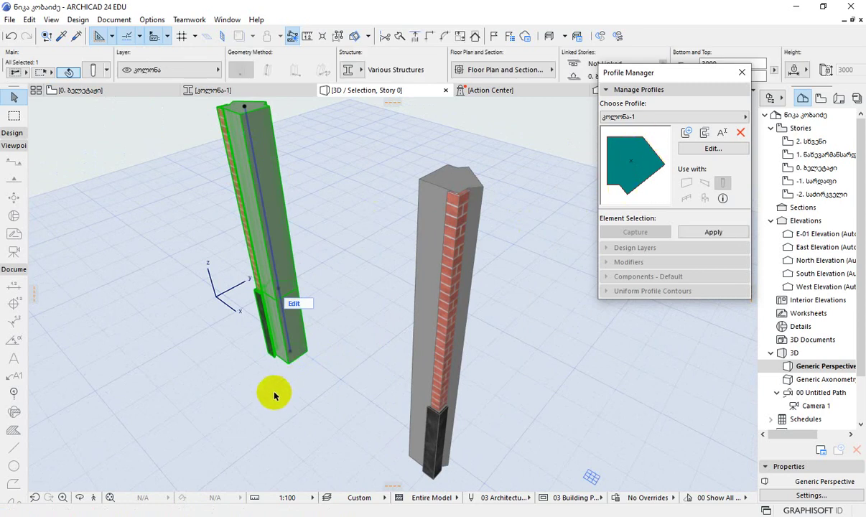
middle_click_drag(274, 394, 323, 368, "shift")
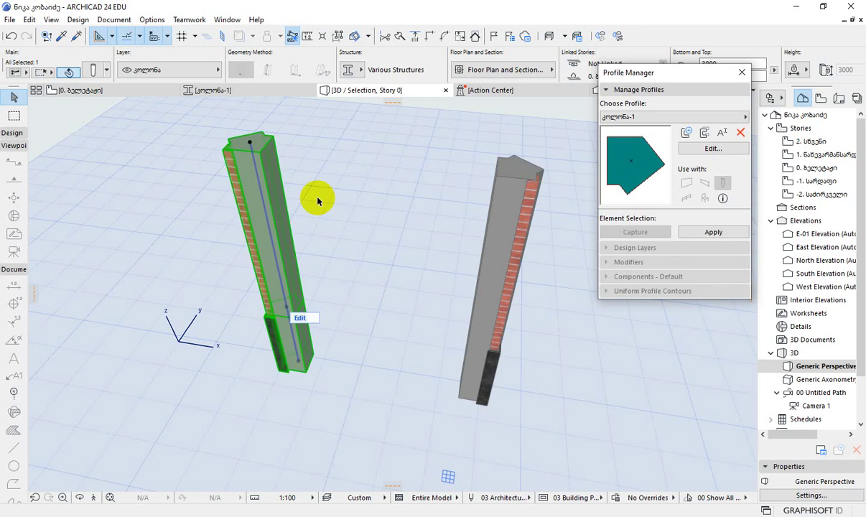
left_click(321, 230)
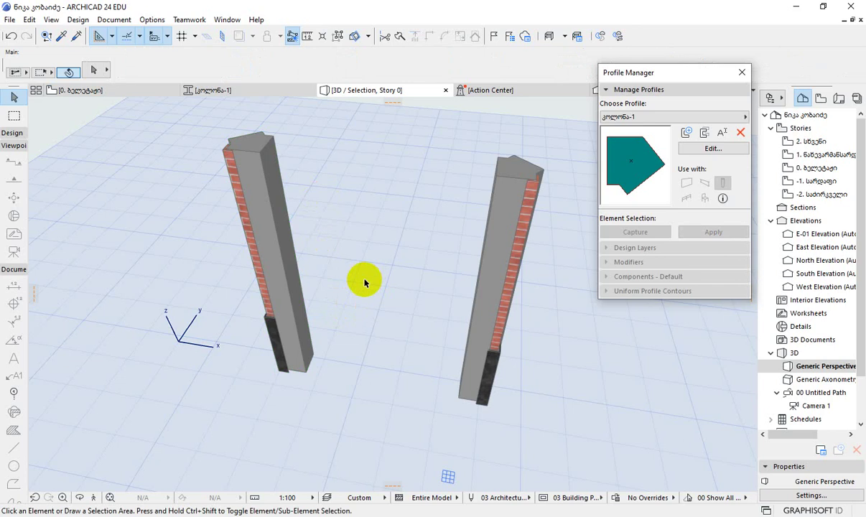
- Return to the floor plan of story 0. ბელეტაჟი and select both outer-corner columns of the bay
left_click(139, 98)
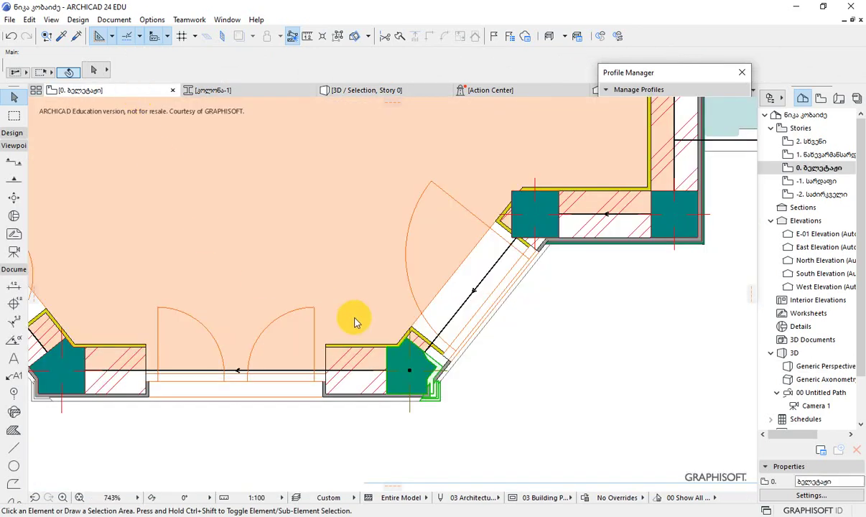
left_click(430, 369)
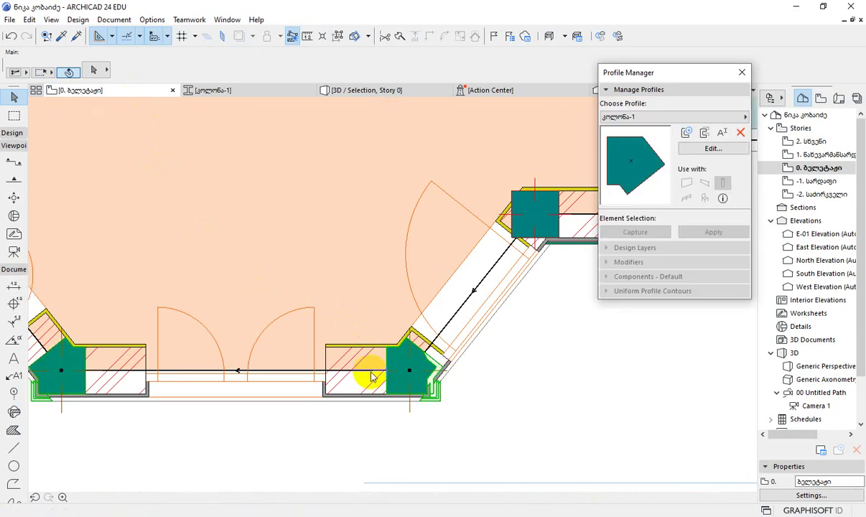
scroll(365, 352, "down", 3)
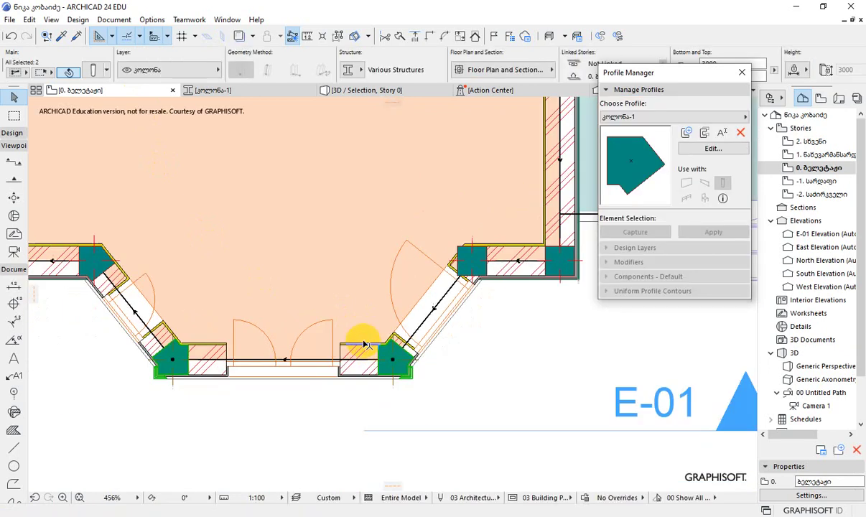
middle_click_drag(498, 344, 479, 358)
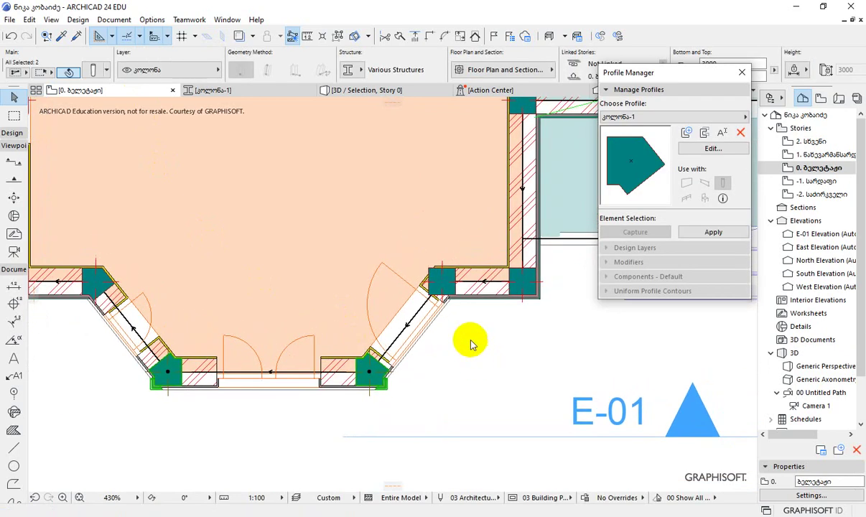
- Change the square 300 x 300 column at the bay's right inner corner to a complex profile using კოლონა-1
left_click(443, 285)
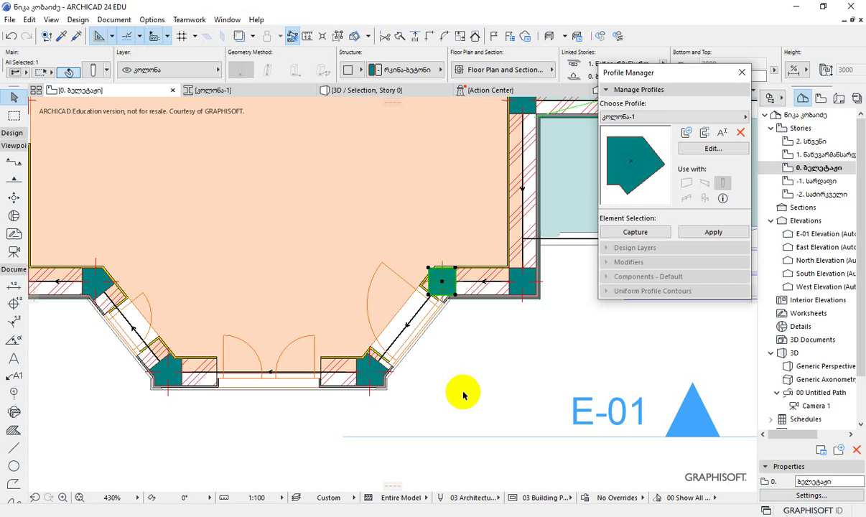
middle_click_drag(457, 358, 527, 404)
left_click_drag(709, 73, 748, 75)
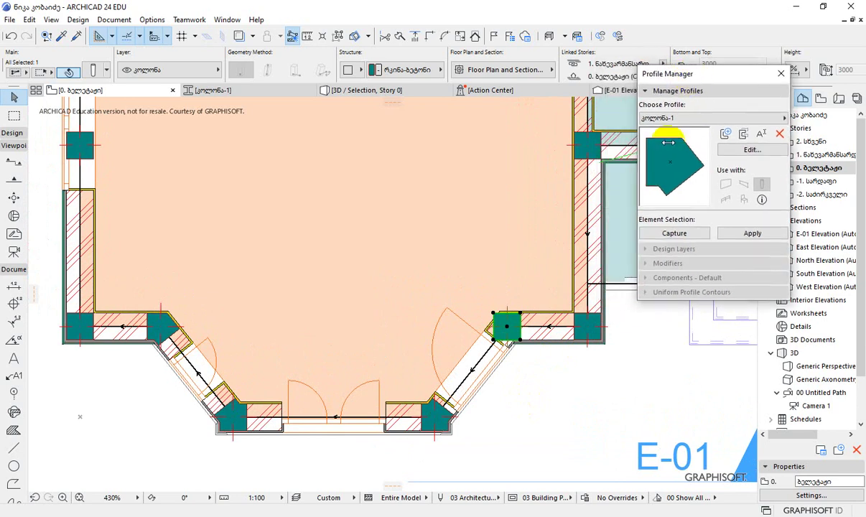
middle_click_drag(531, 416, 498, 407)
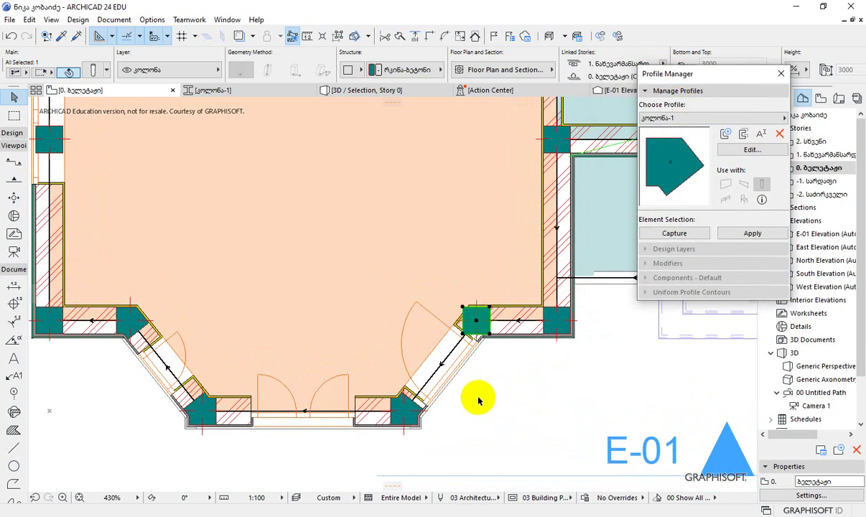
scroll(475, 373, "up", 2)
scroll(510, 399, "down", 2)
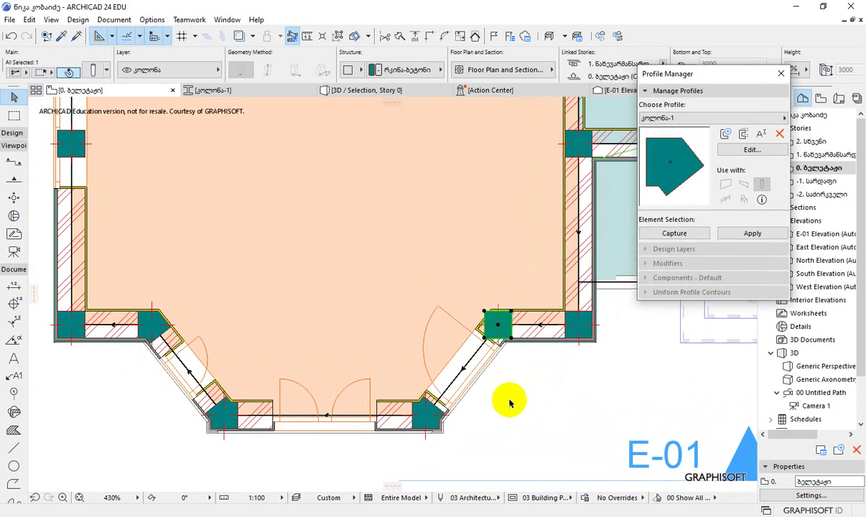
middle_click_drag(510, 400, 533, 386)
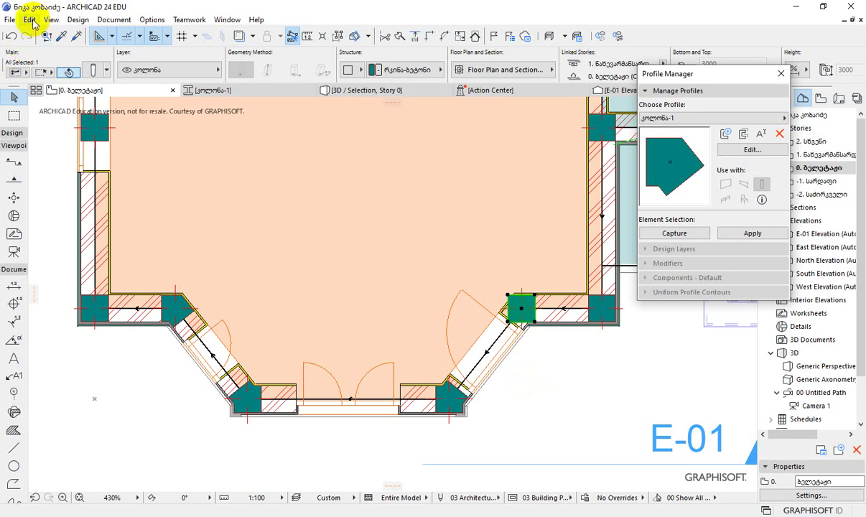
left_click(93, 70)
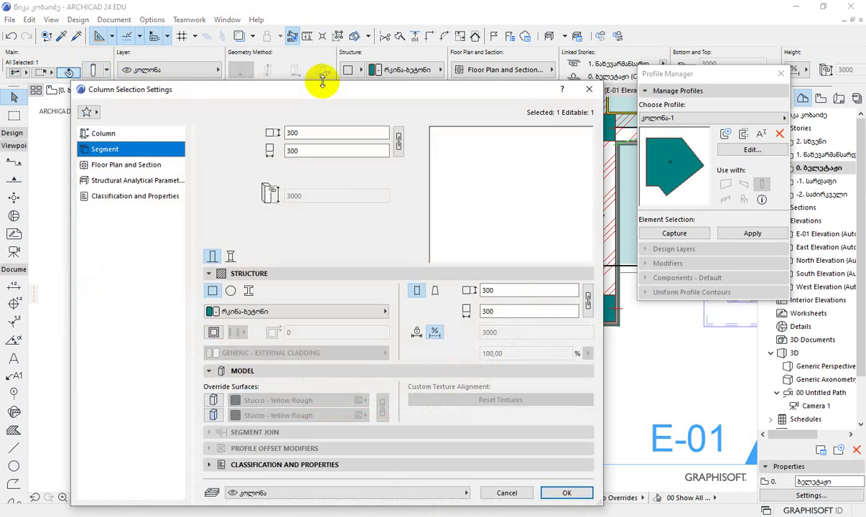
left_click_drag(410, 94, 316, 40)
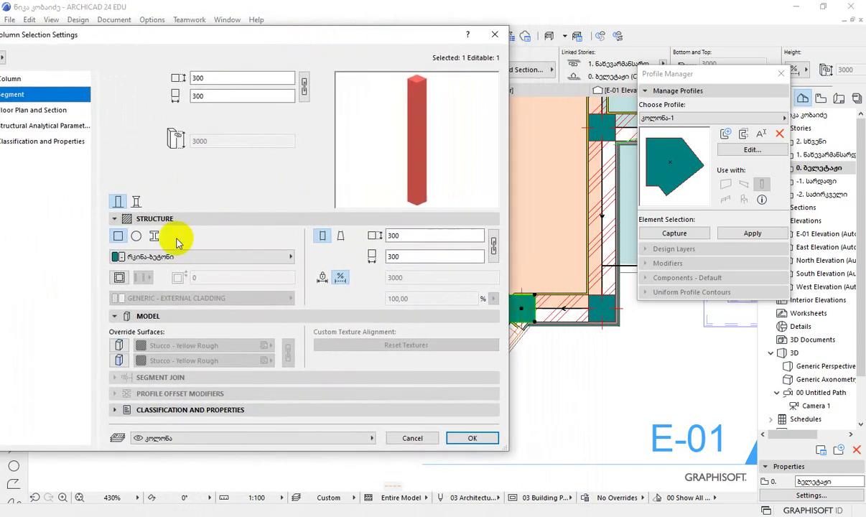
left_click(155, 239)
left_click(283, 259)
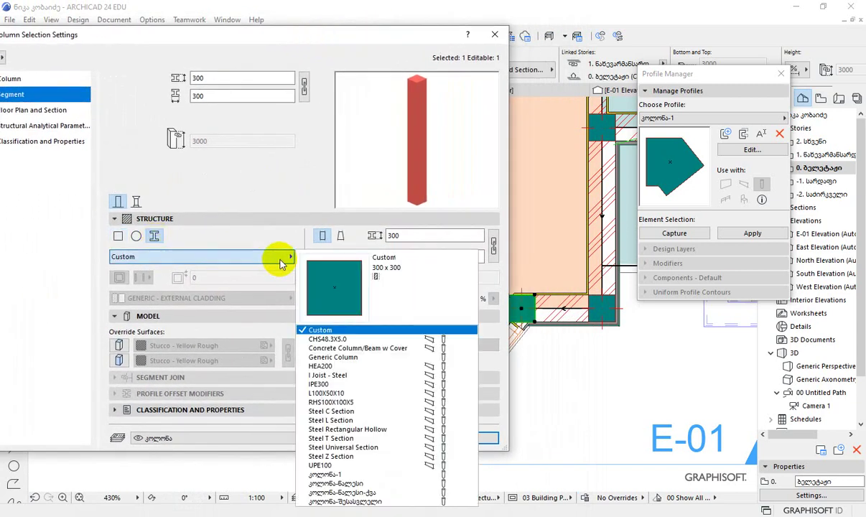
left_click(346, 476)
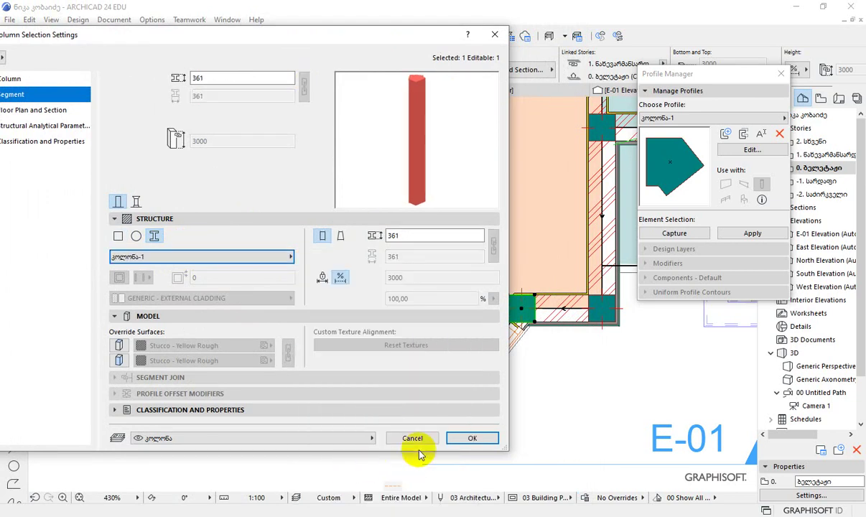